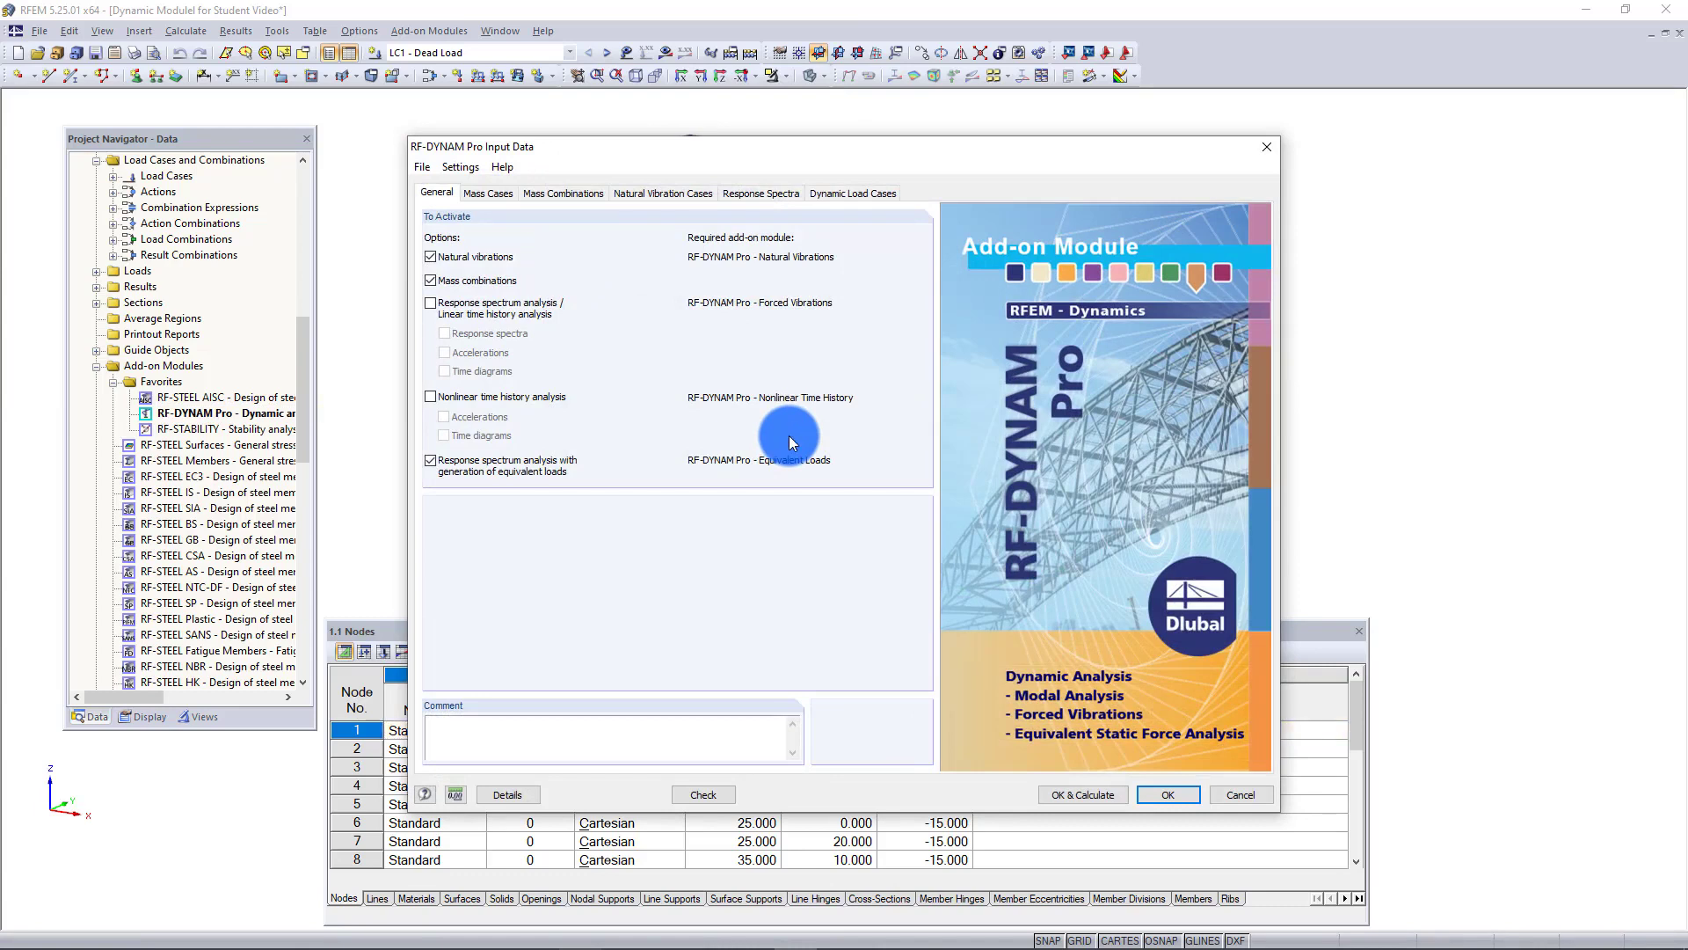
# Step: Review the response spectrum RS1 and the equivalent force analysis and damping settings of dynamic load case DLC1
pyautogui.click(767, 195)
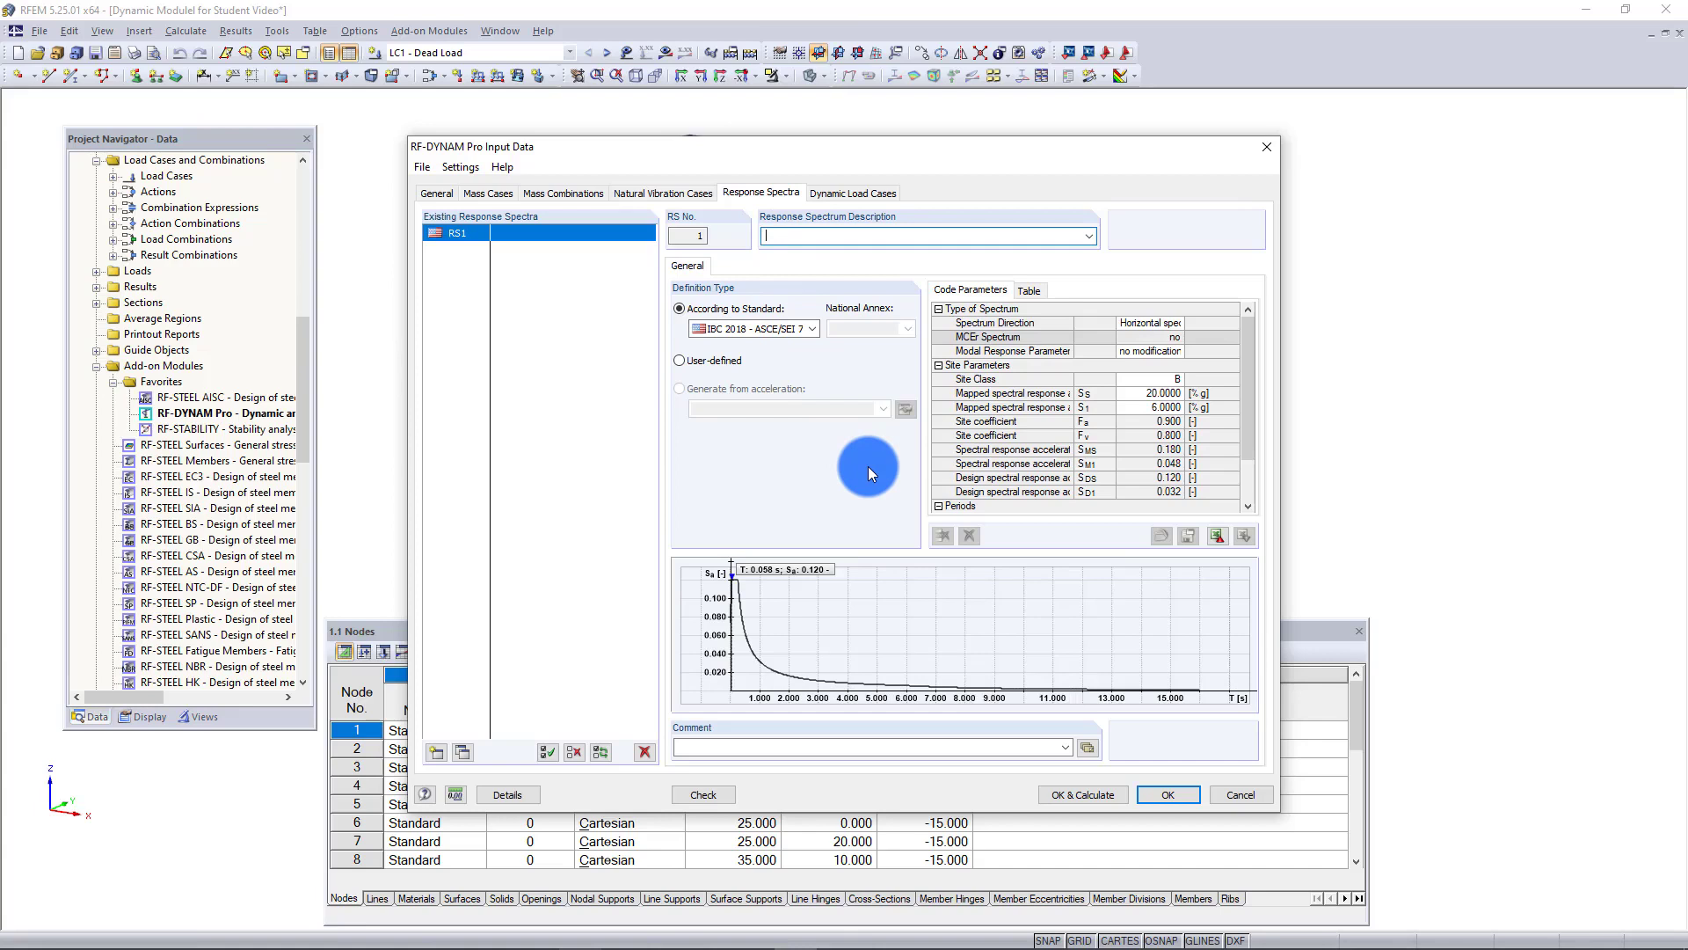
pyautogui.click(837, 195)
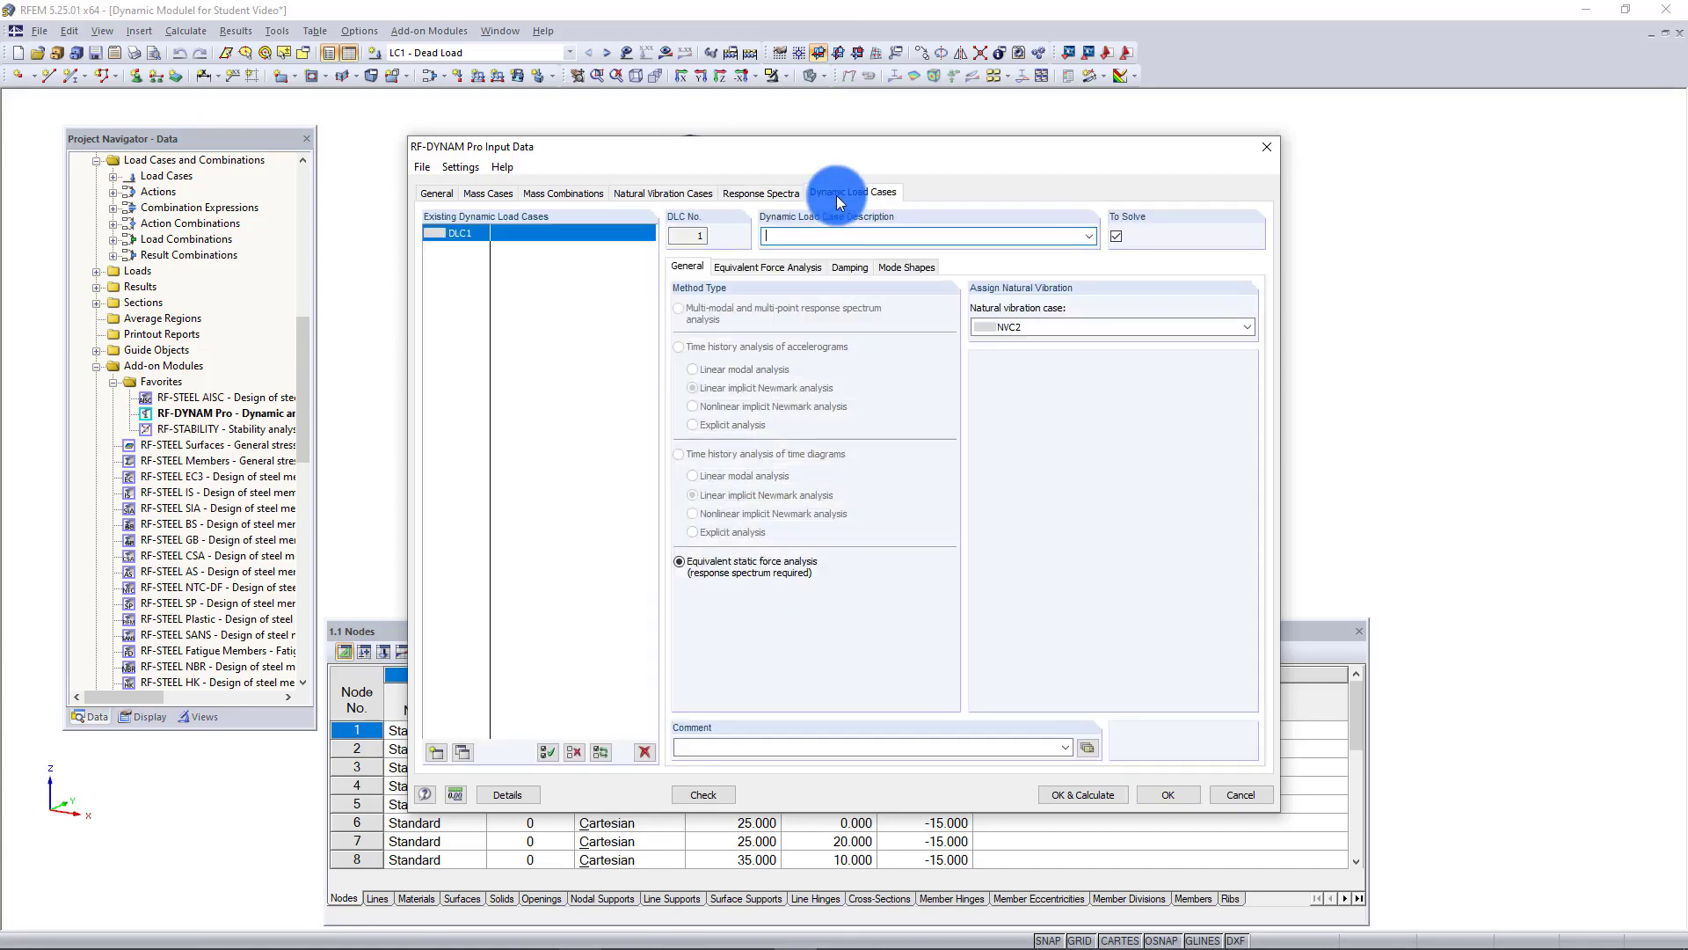
pyautogui.click(791, 266)
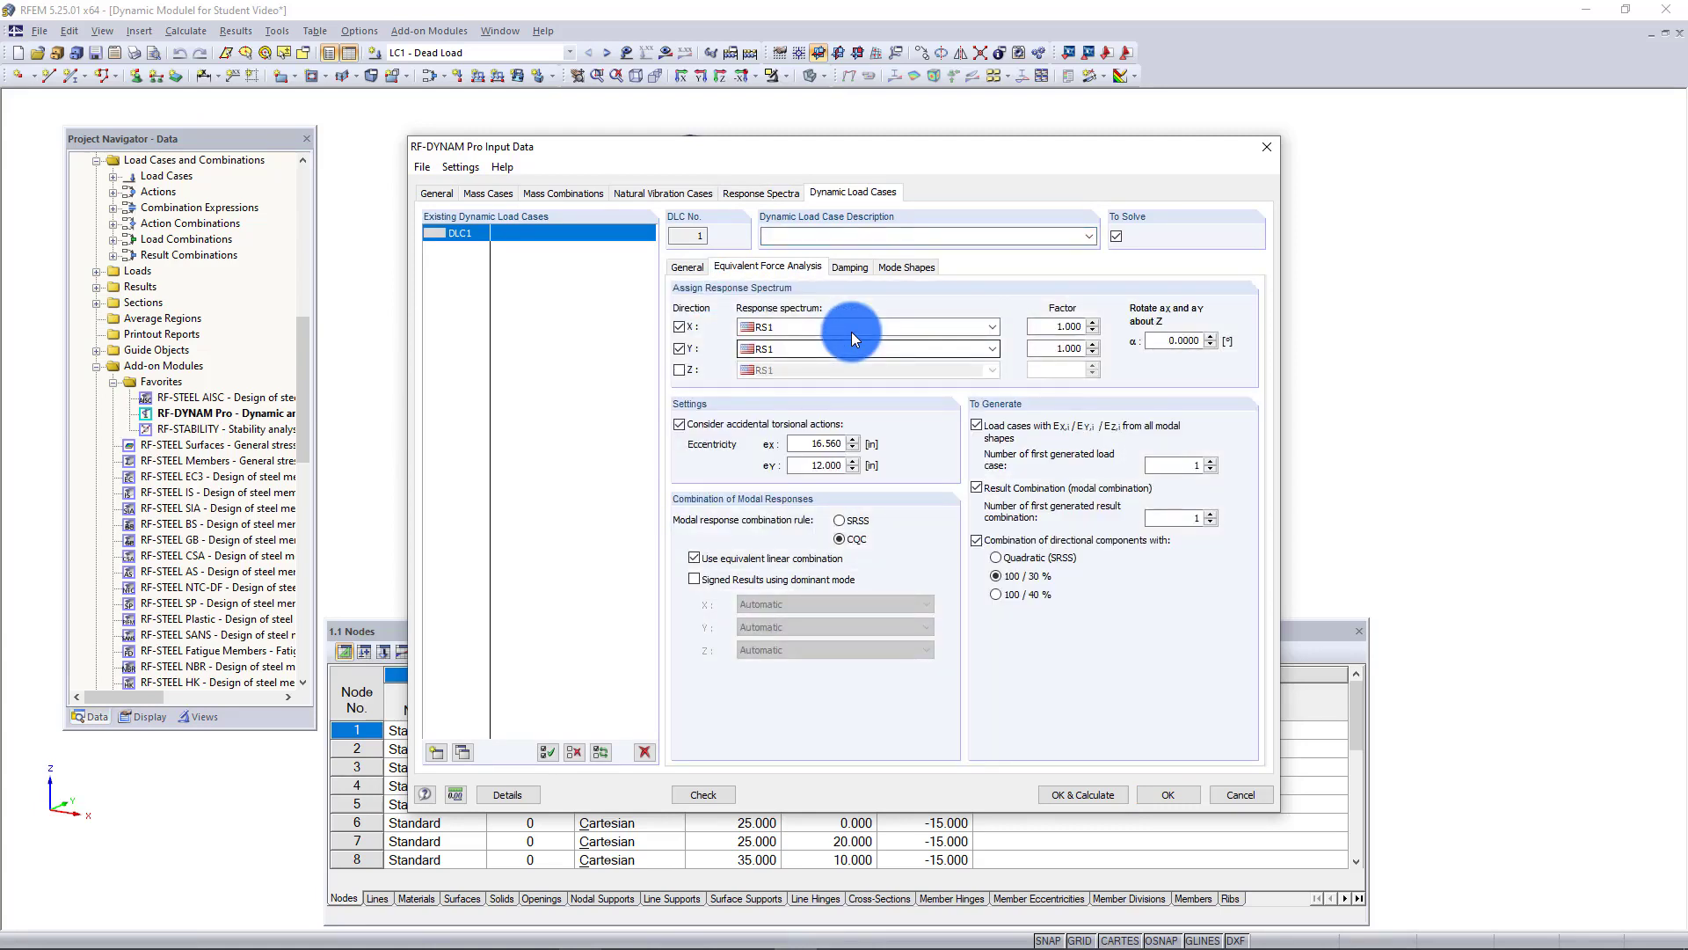
pyautogui.click(869, 267)
# Step: Examine the frequencies and effective modal mass factors of the DLC1 mode shapes, and accept the RF-DYNAM Pro input data
pyautogui.click(916, 266)
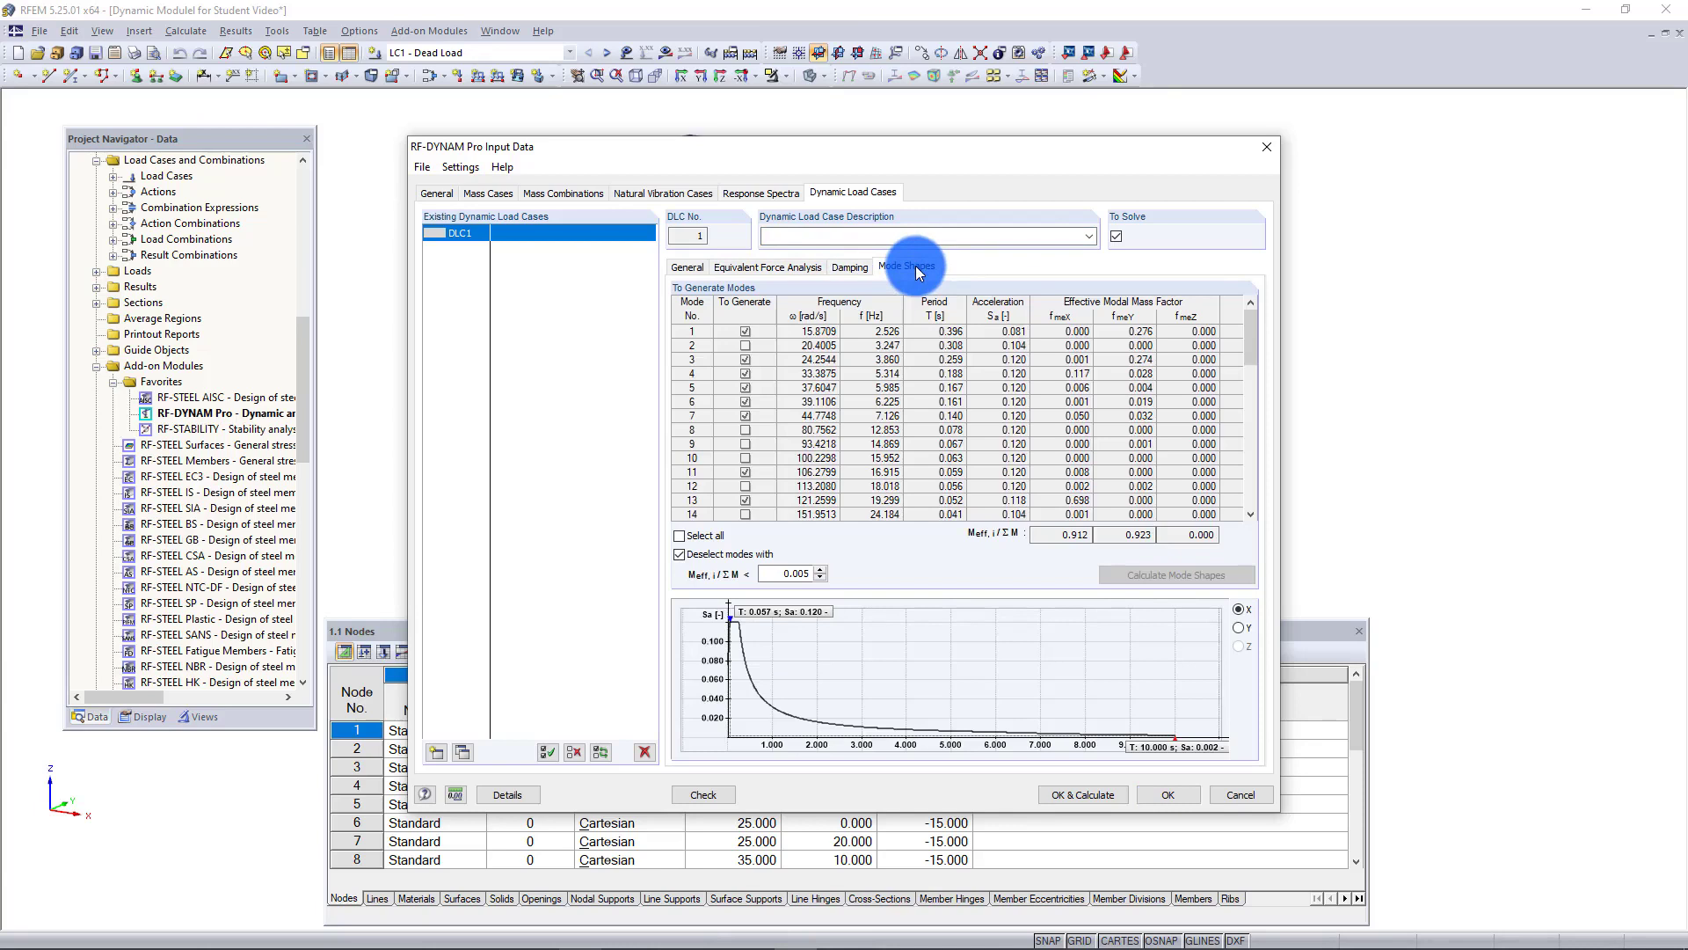
pyautogui.click(1101, 374)
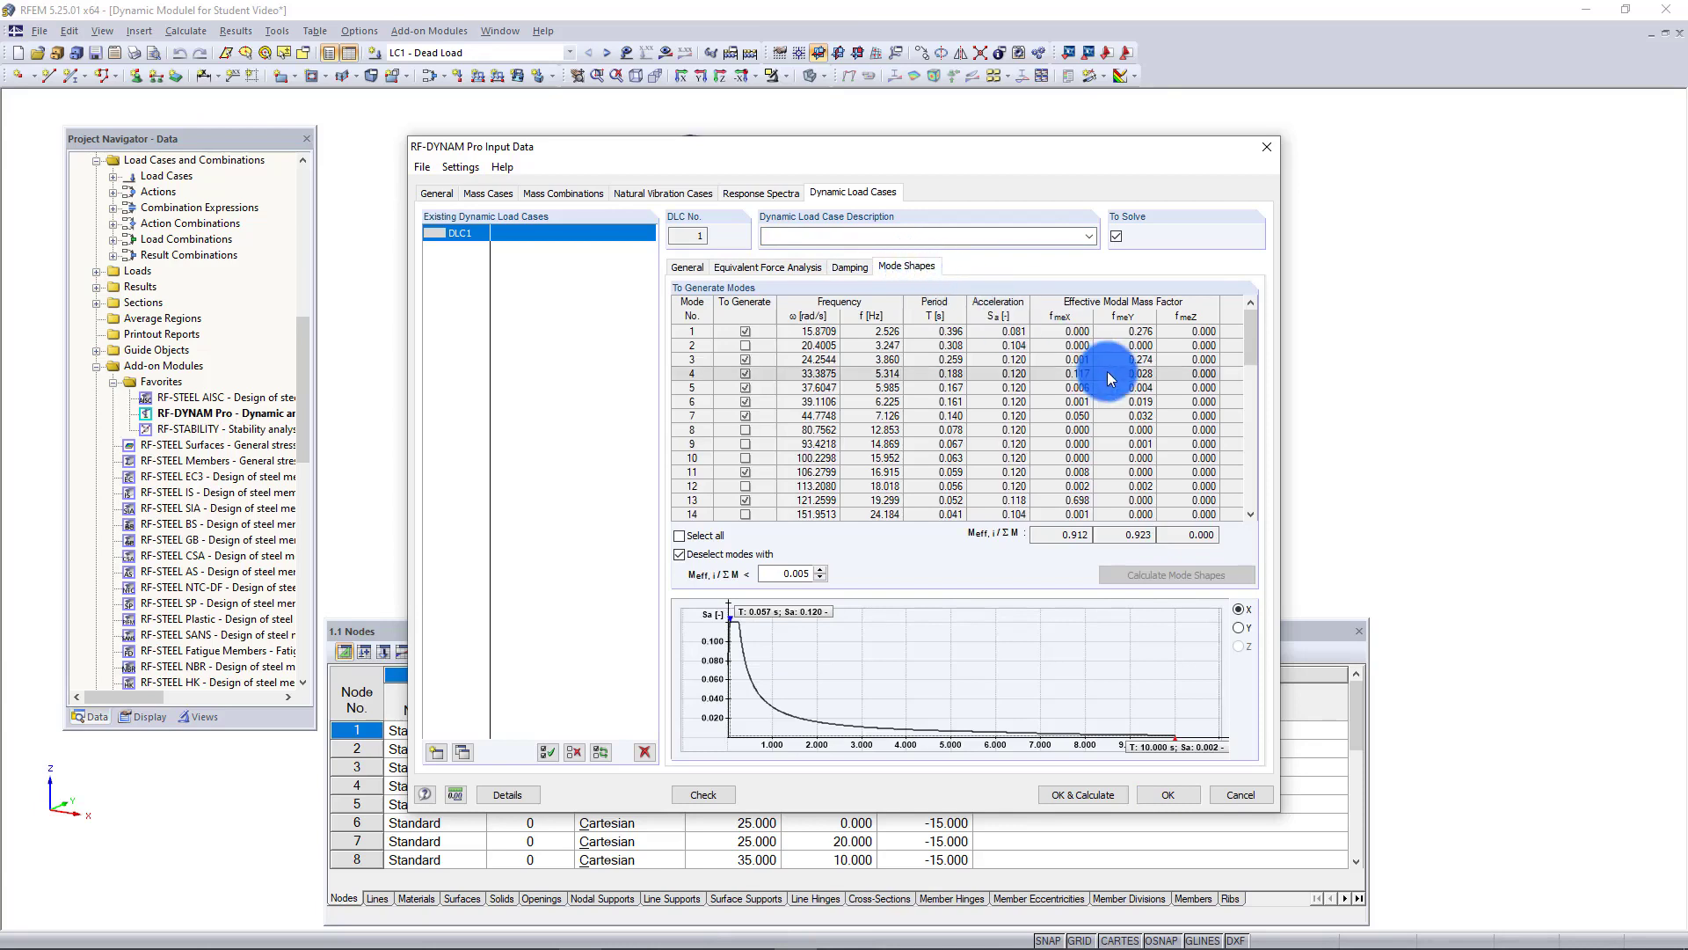
pyautogui.press('Down')
pyautogui.press('Down')
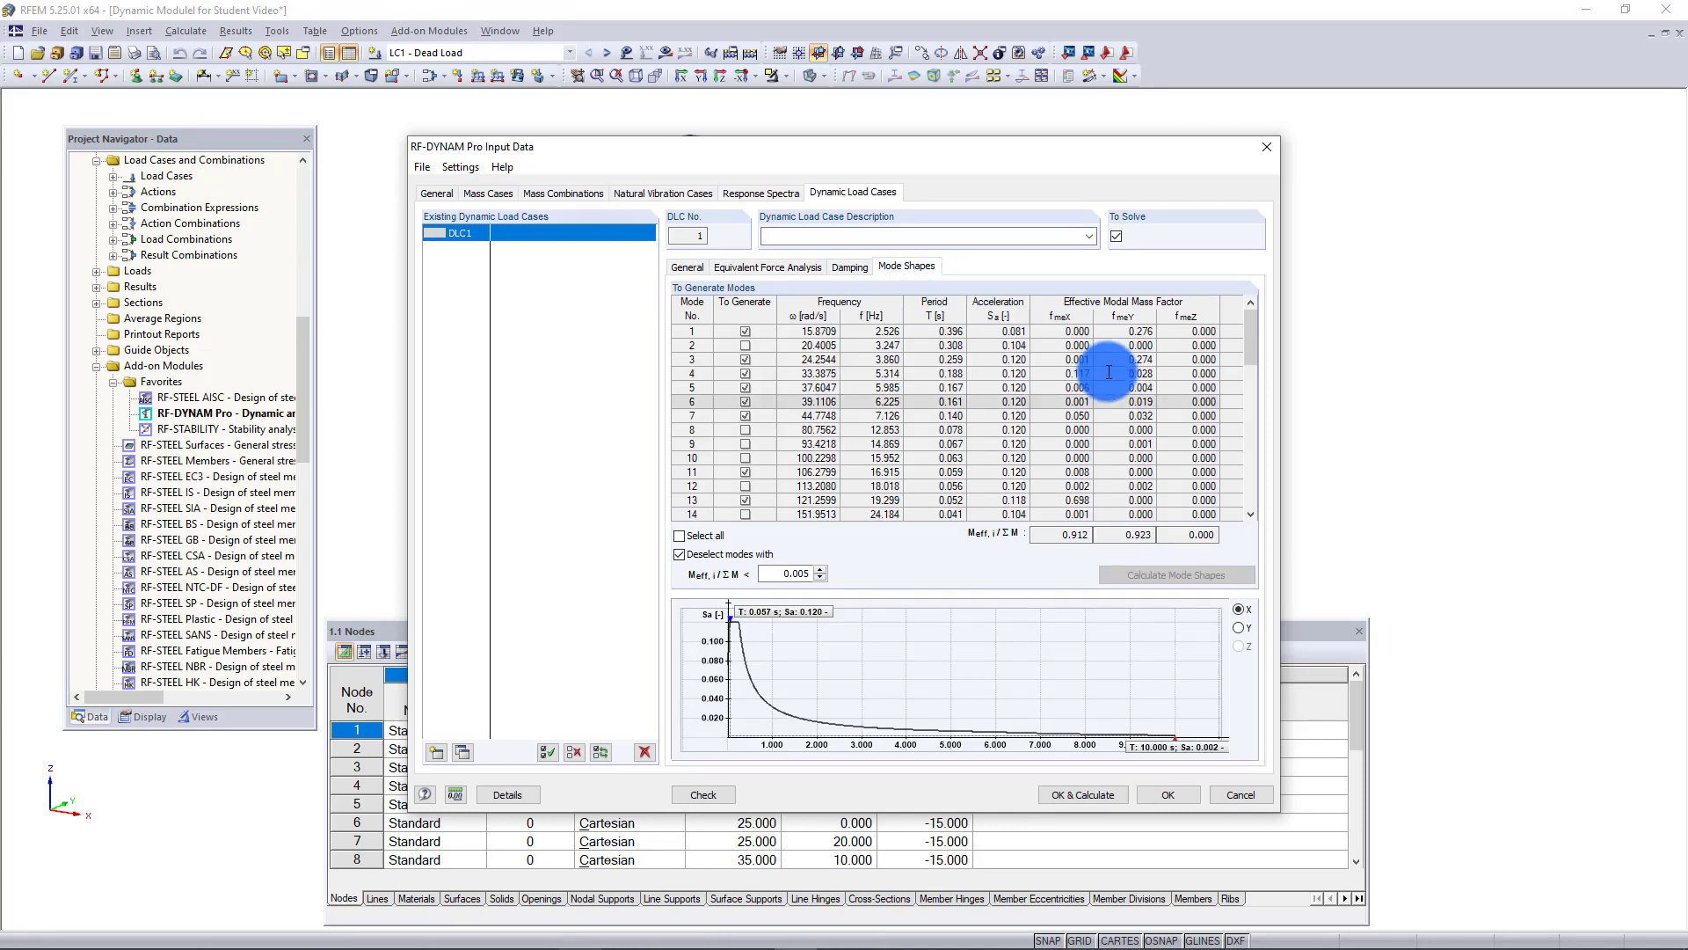
pyautogui.press('Down')
pyautogui.press('Down')
pyautogui.press('Down')
pyautogui.press('Down')
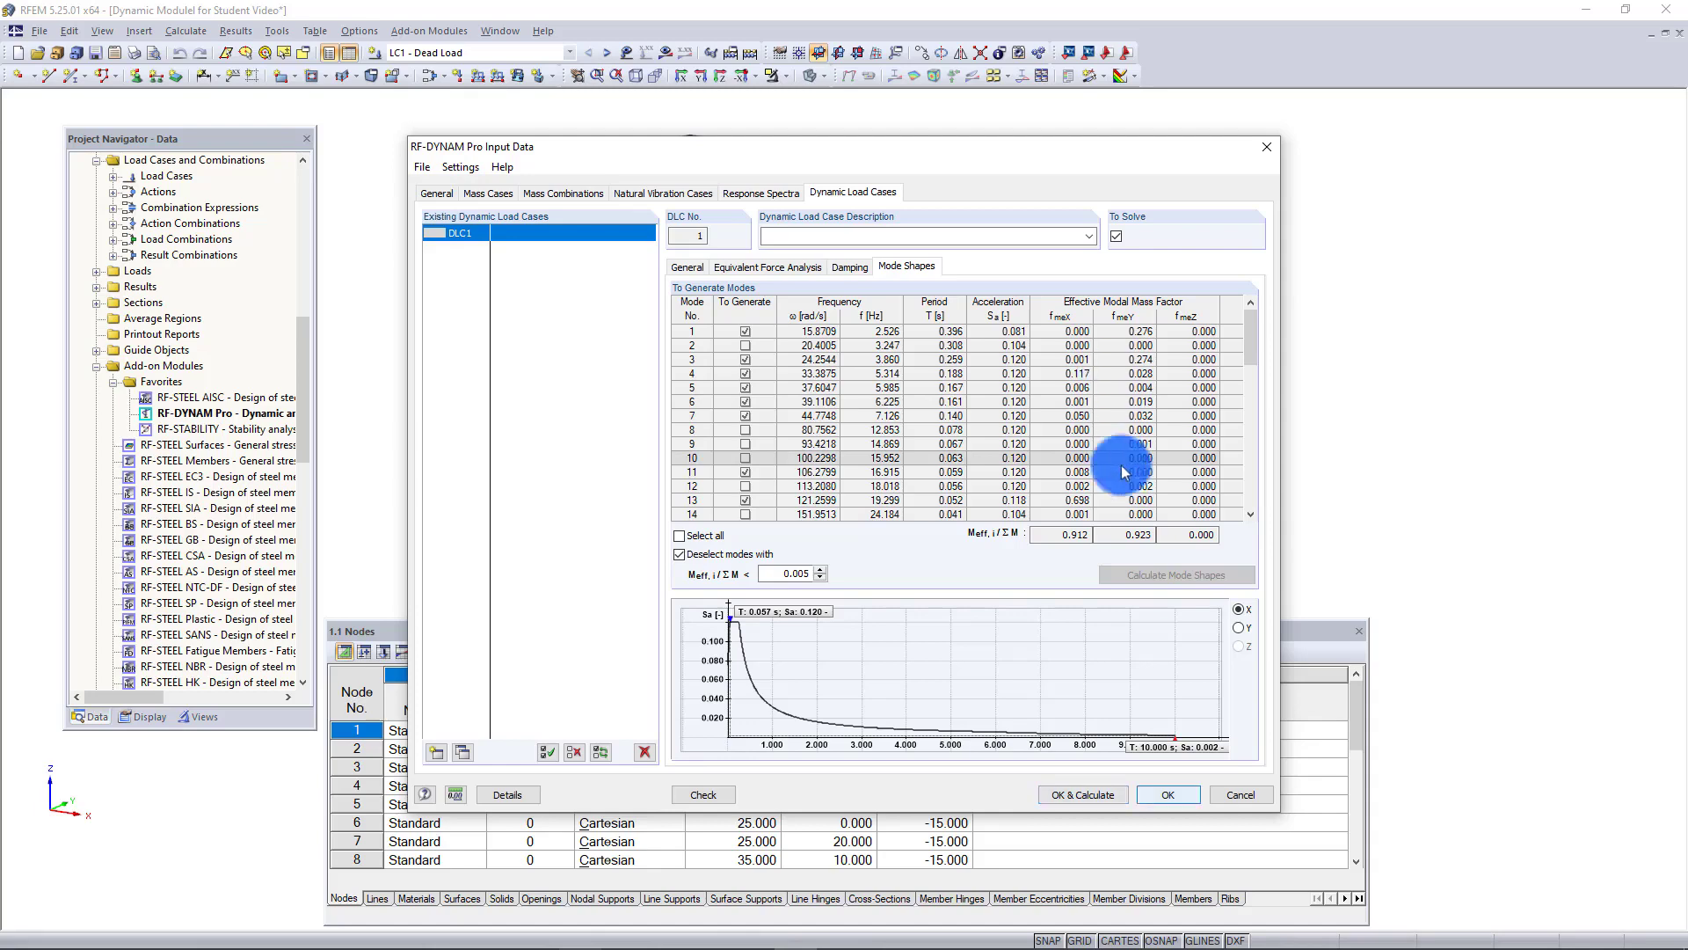
pyautogui.click(1167, 794)
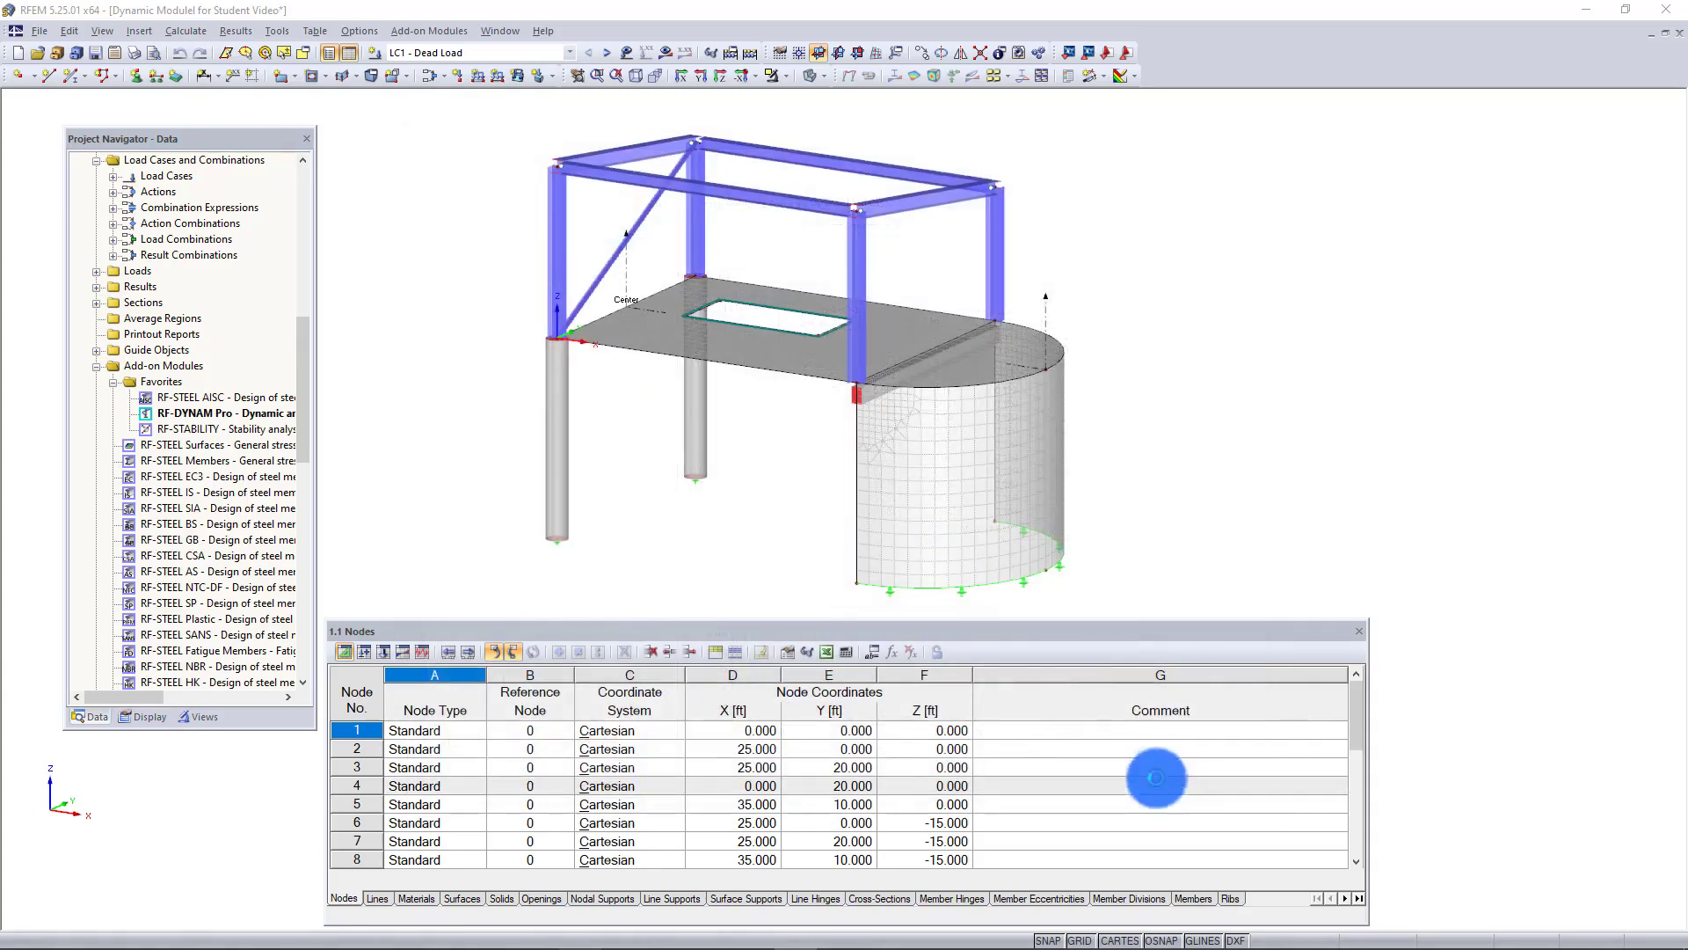
# Step: Make LC4 - DLC1 - Mode shape 1, direction - X, torsion + the current load case and display its loads
pyautogui.click(516, 55)
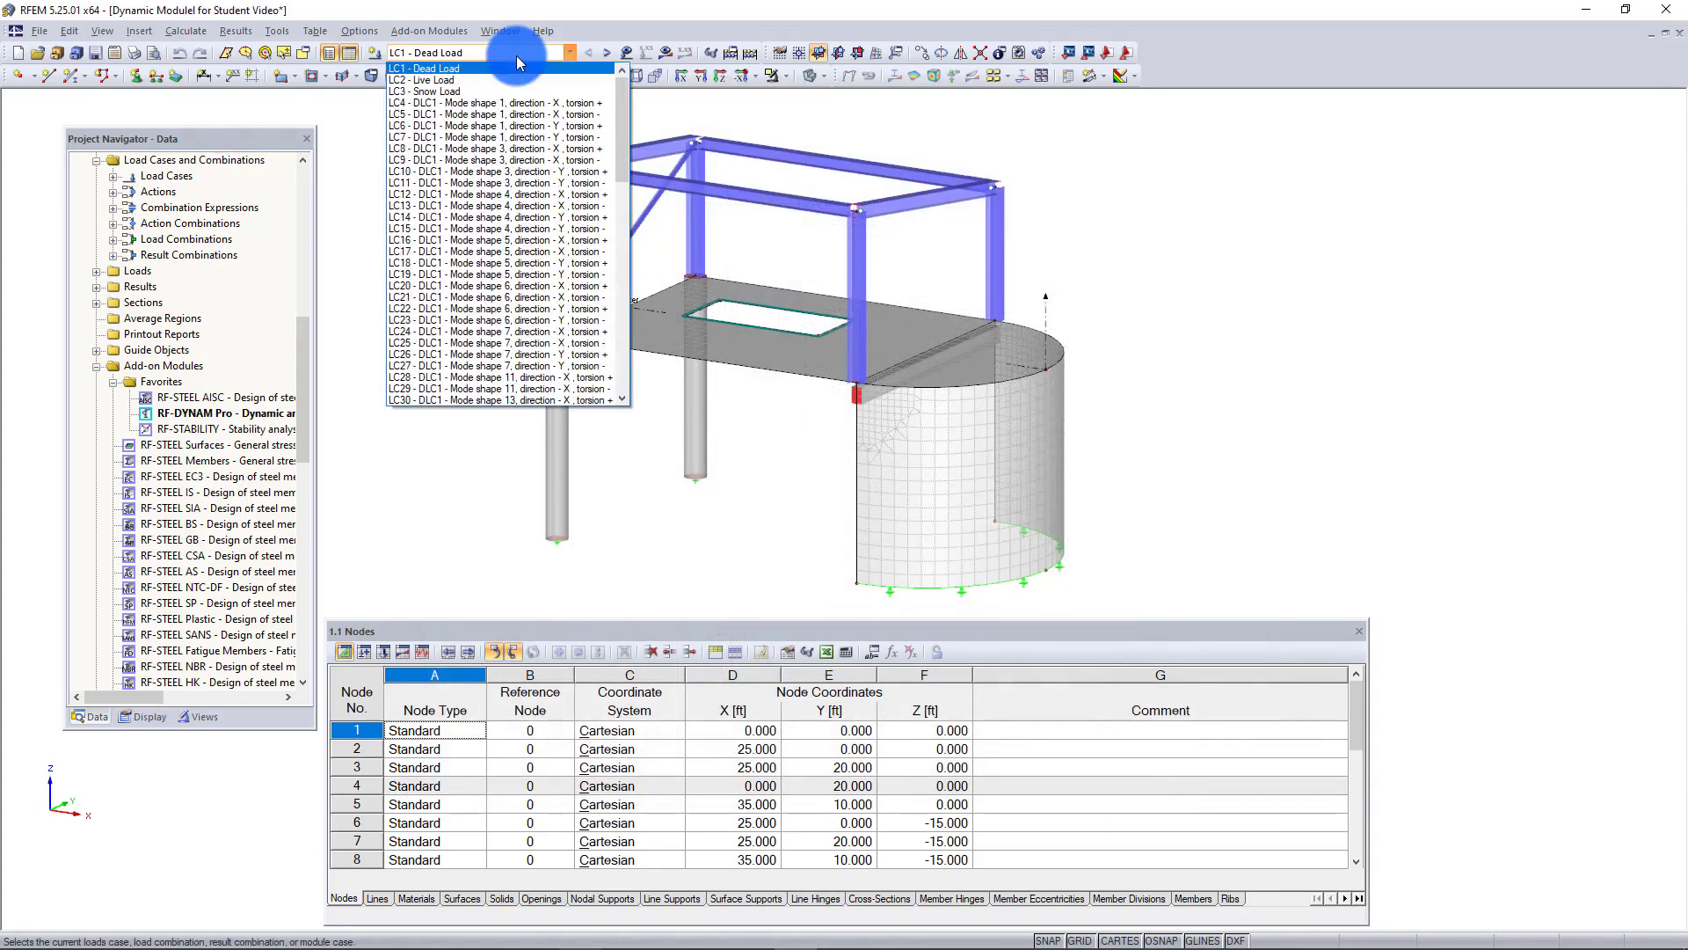
pyautogui.press('Down')
pyautogui.press('Down')
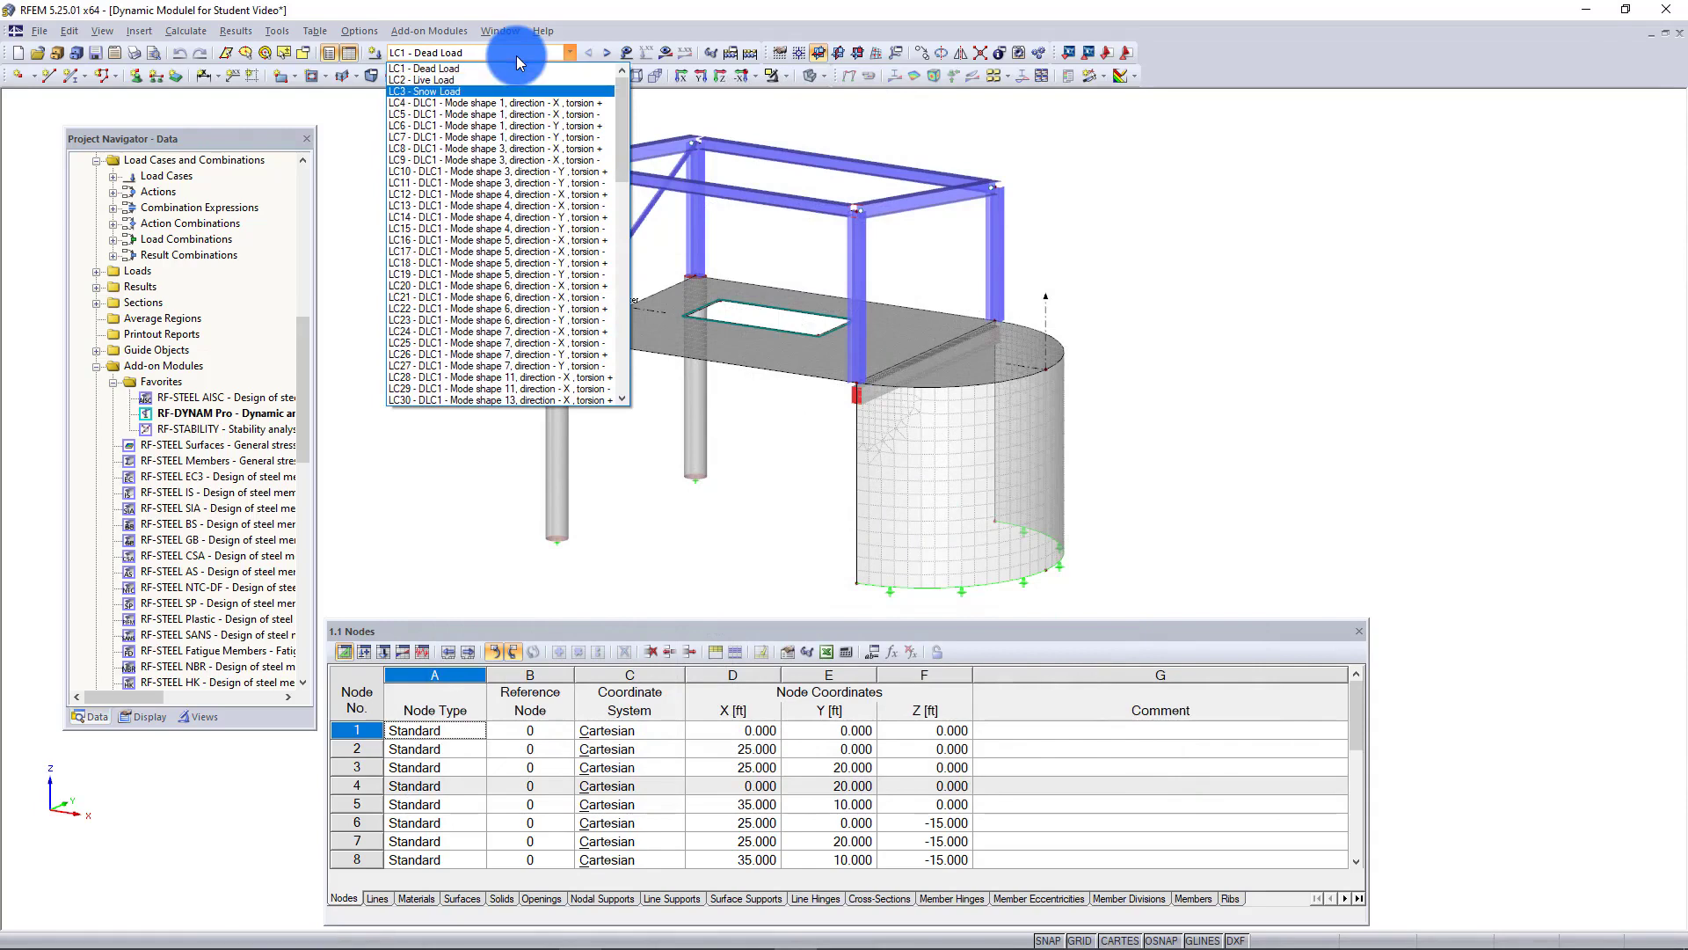
pyautogui.press('Down')
pyautogui.press('Down')
pyautogui.press('Down')
pyautogui.press('Down')
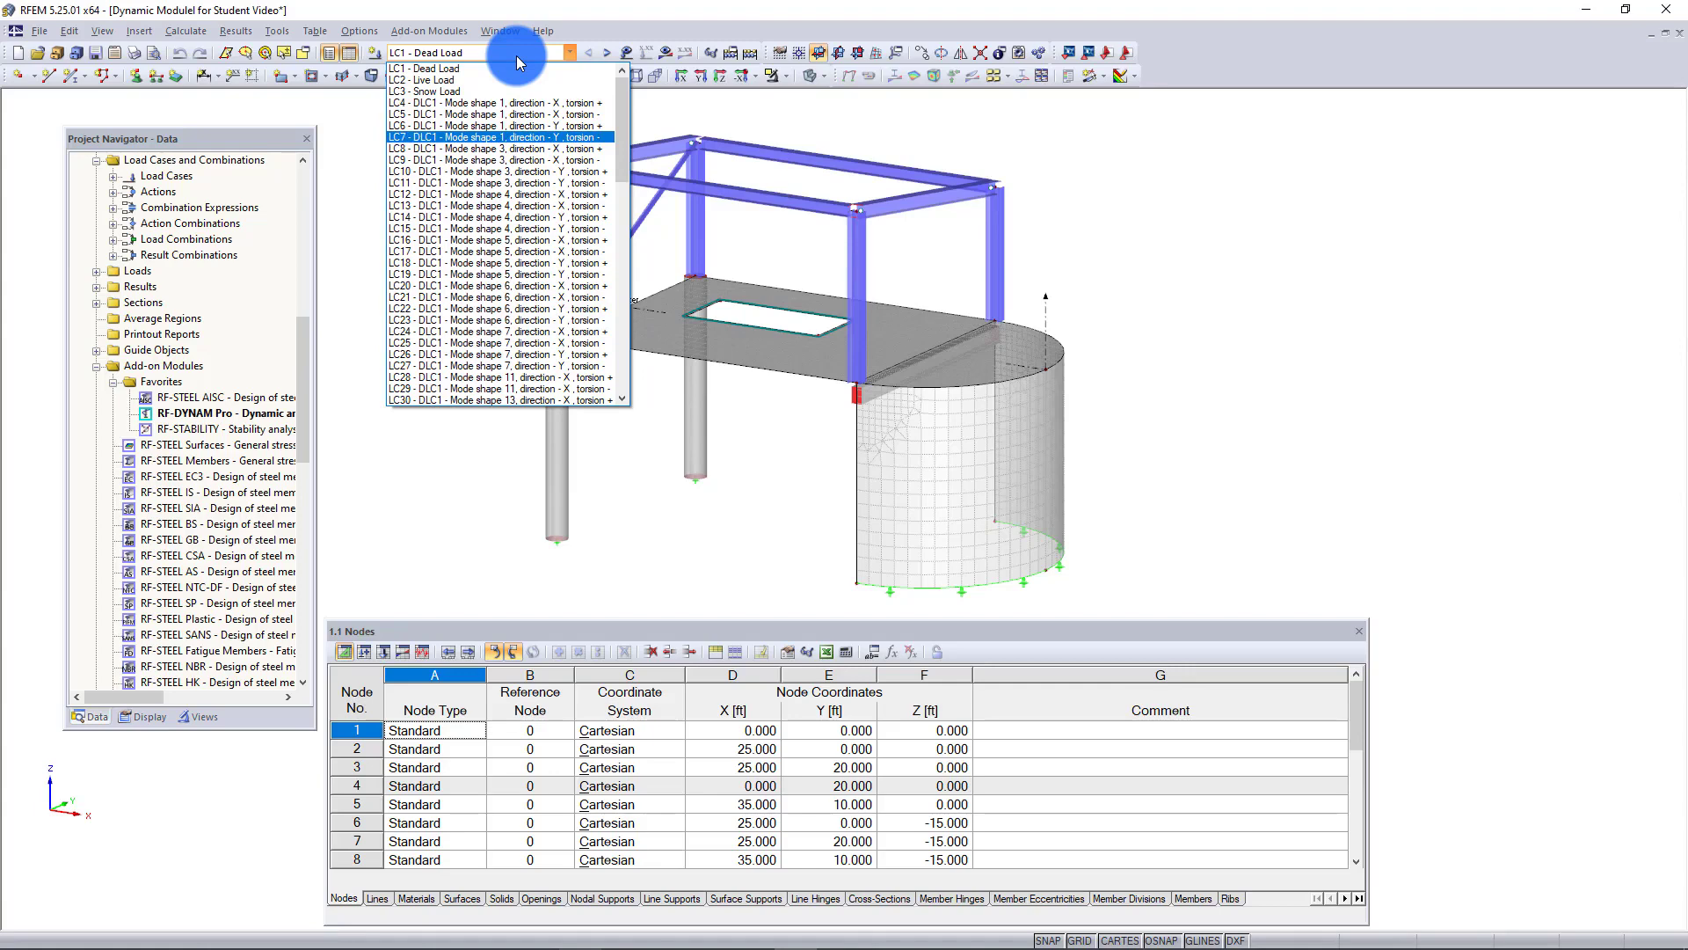
pyautogui.press('Up')
pyautogui.press('Up')
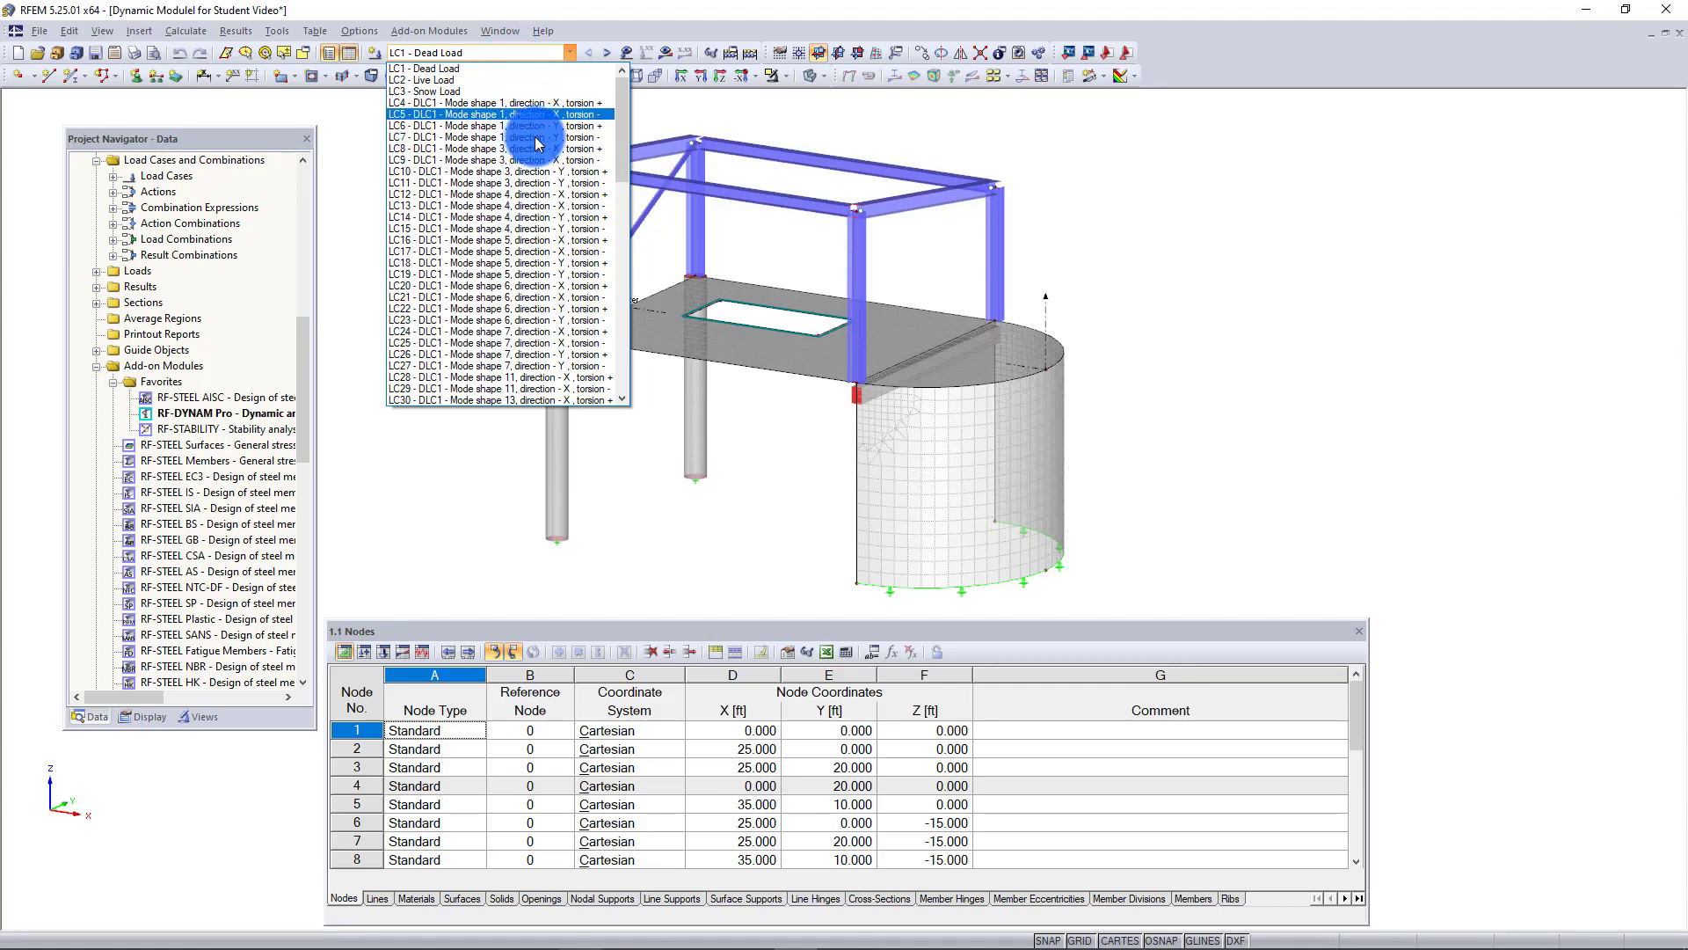
pyautogui.press('Up')
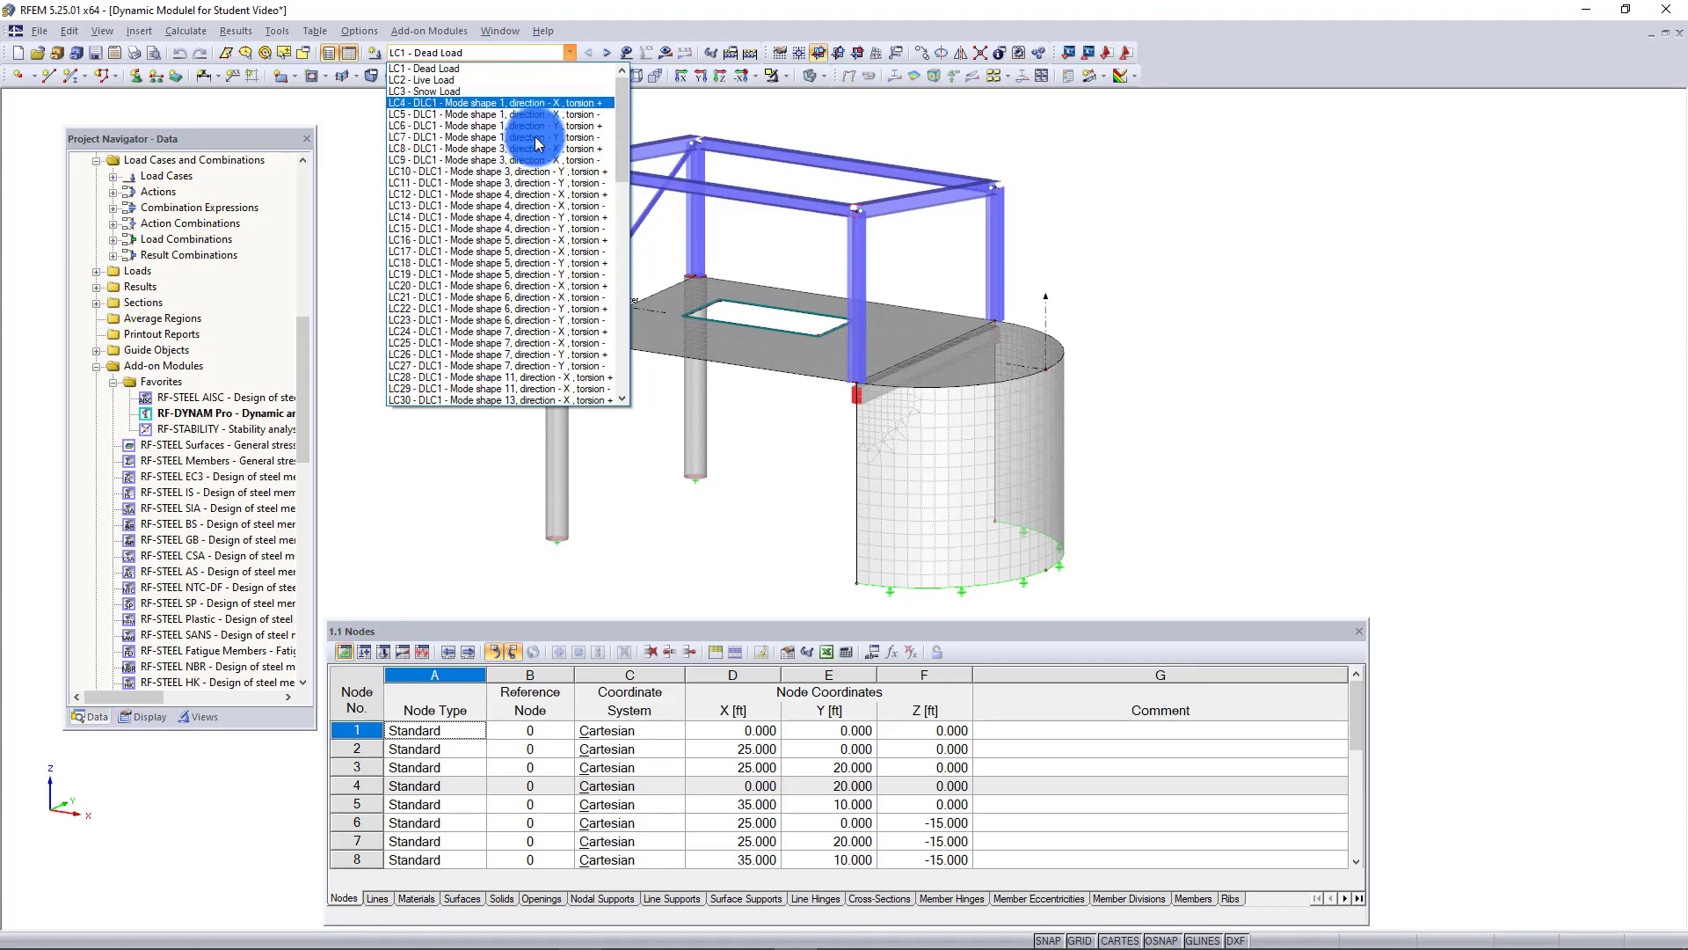
pyautogui.click(519, 103)
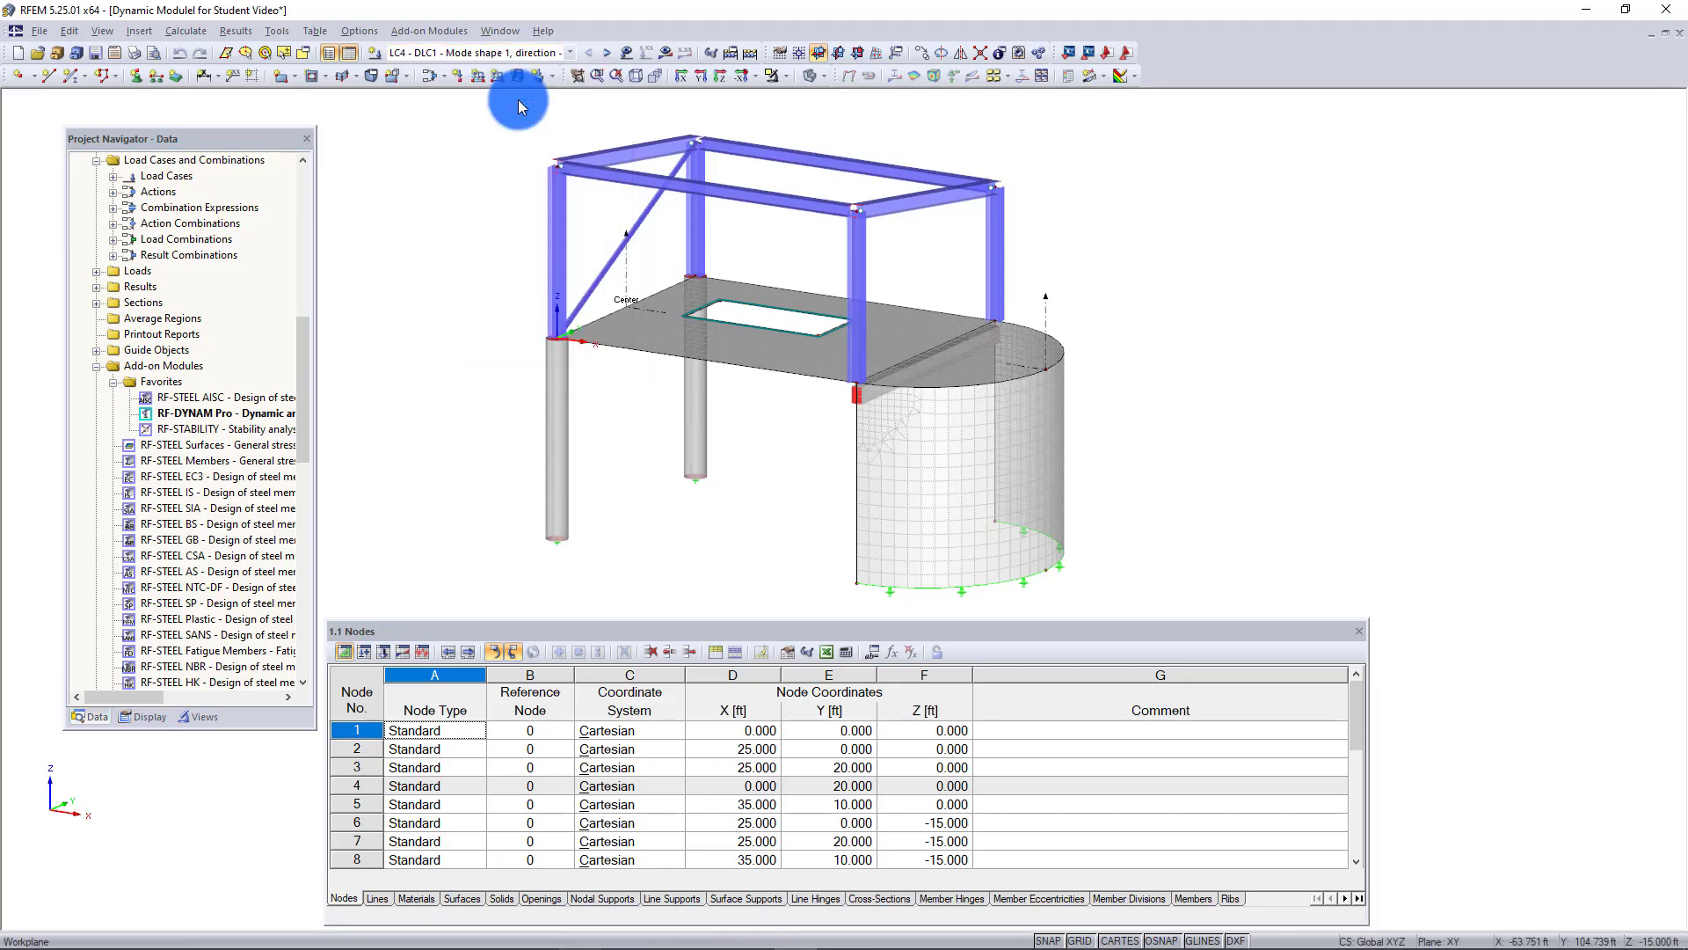
pyautogui.click(626, 54)
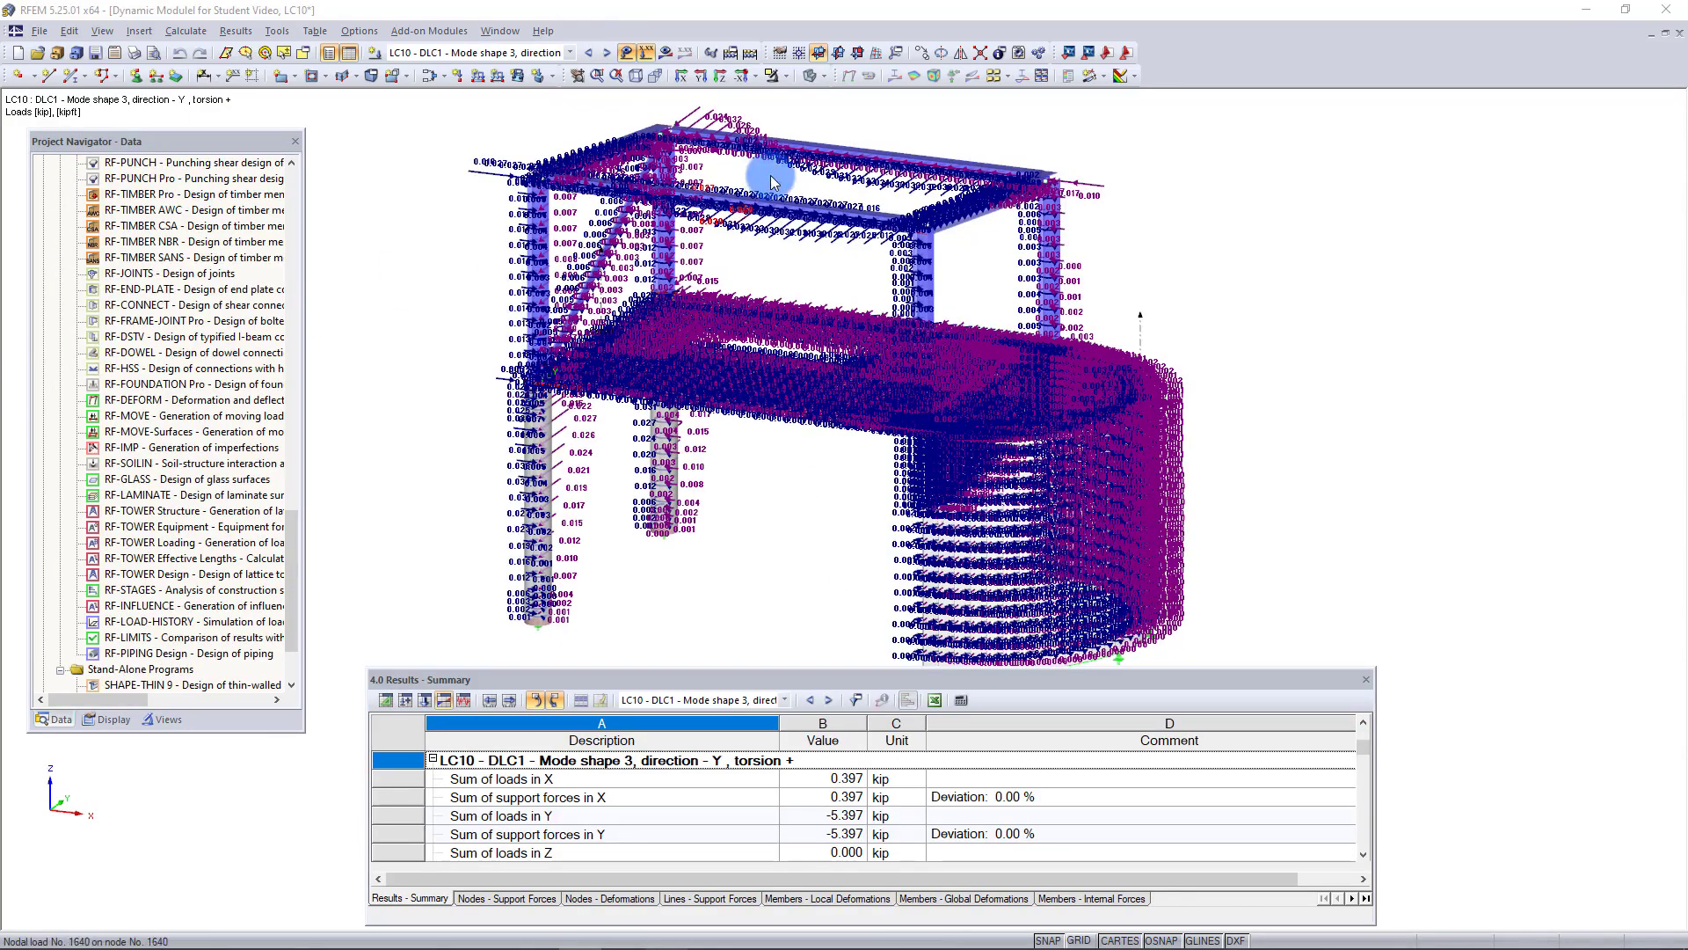
# Step: Examine the generated nodal loads along the front upper beam of the steel frame in load case LC10
pyautogui.scroll(5, 770, 180)
pyautogui.scroll(2, 770, 176)
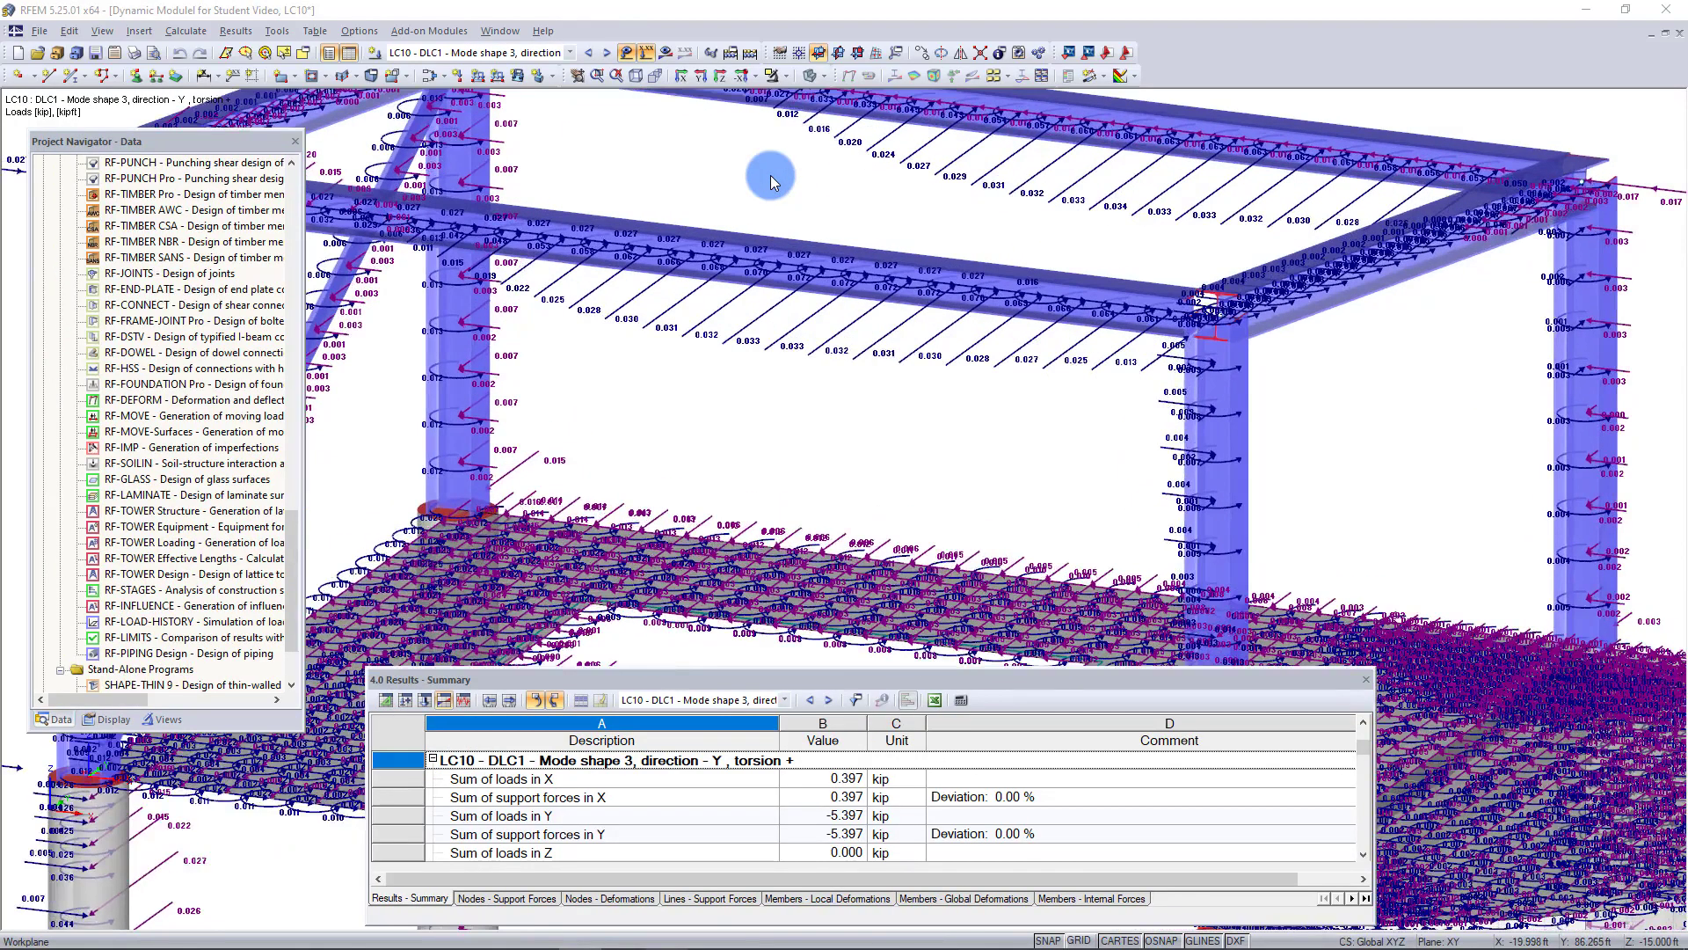
pyautogui.scroll(4, 792, 274)
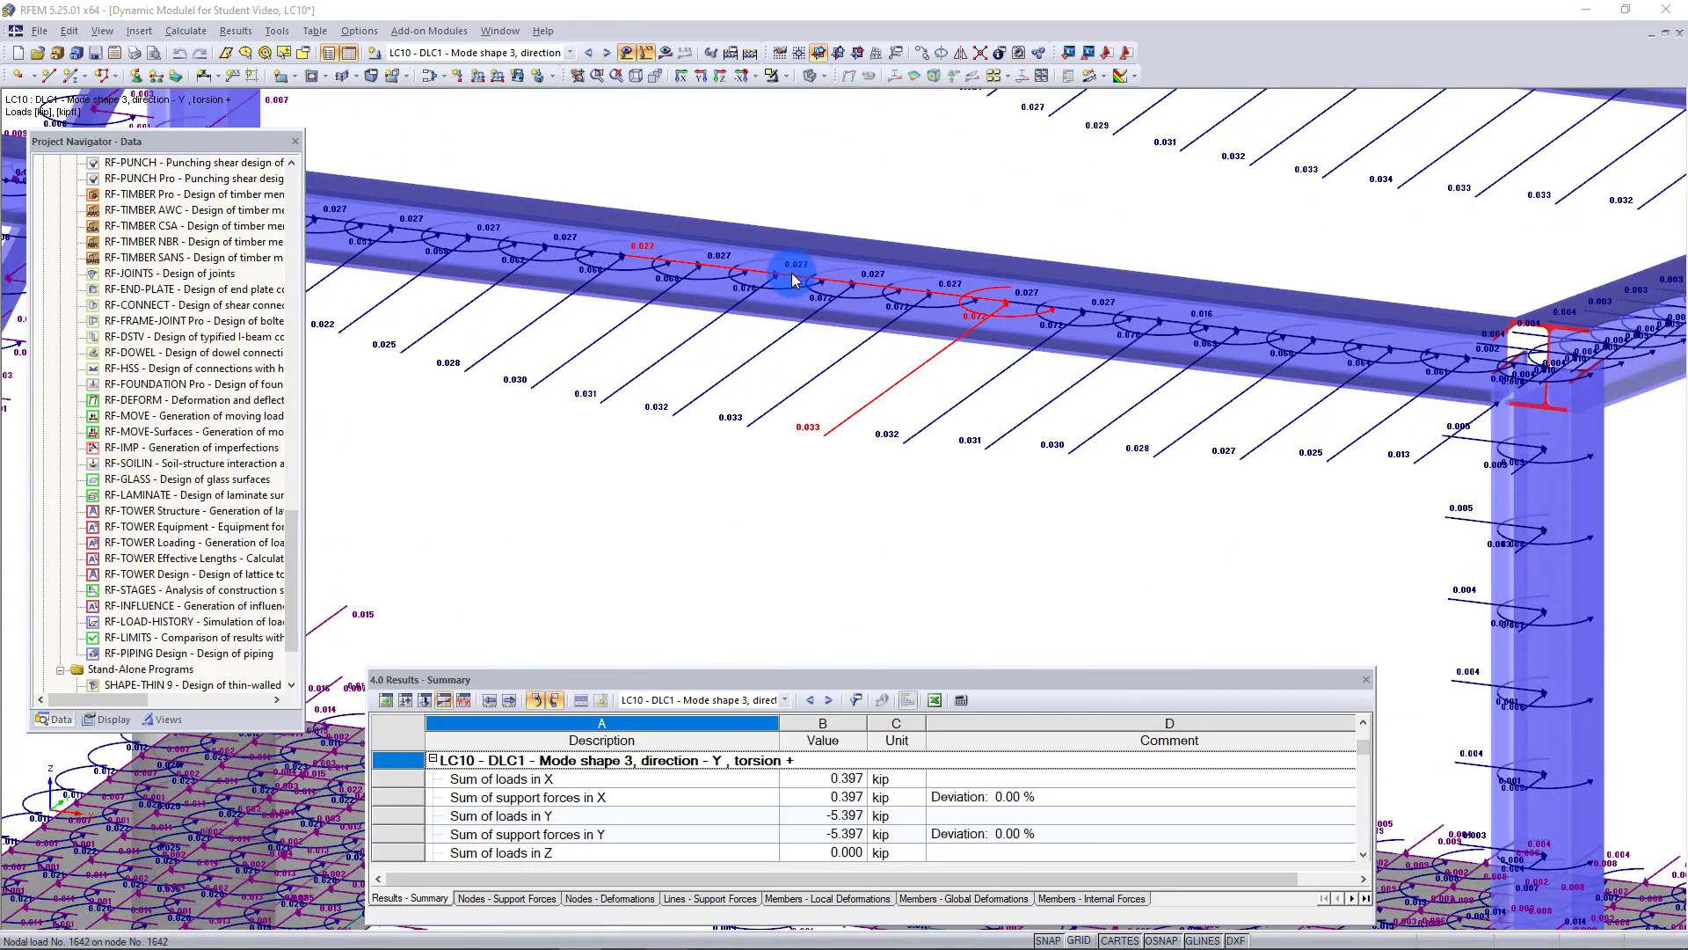
pyautogui.scroll(-3, 792, 280)
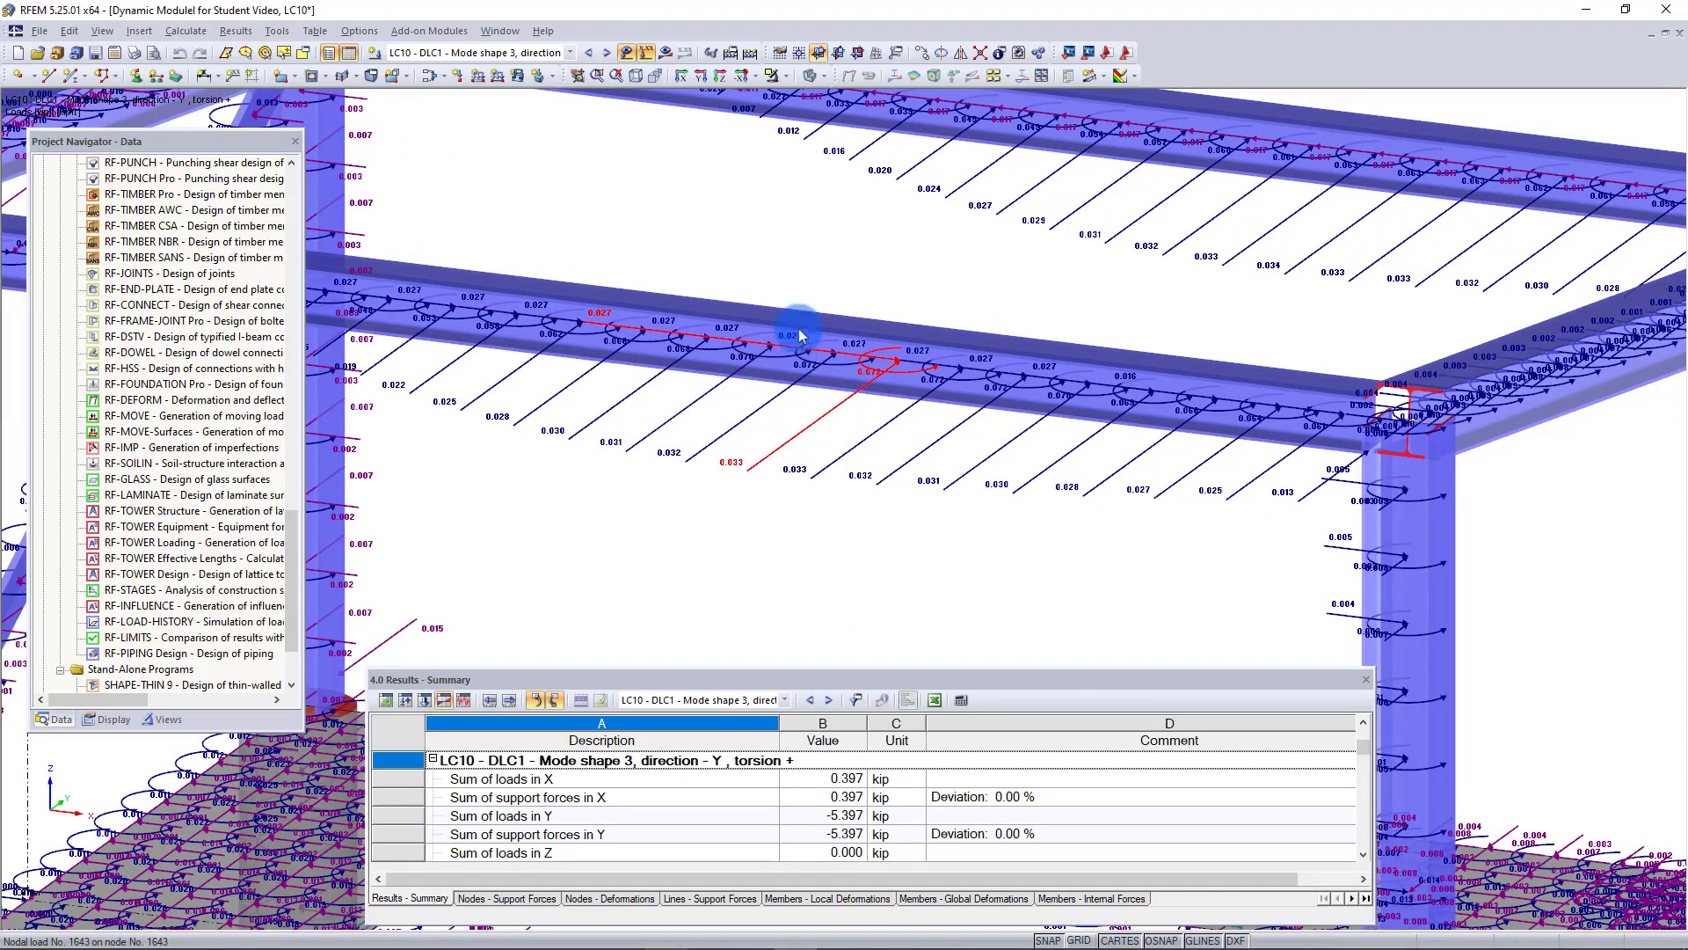
# Step: Switch the model to wireframe display and inspect the nodal forces and torsional moments along the upper beam
pyautogui.click(811, 77)
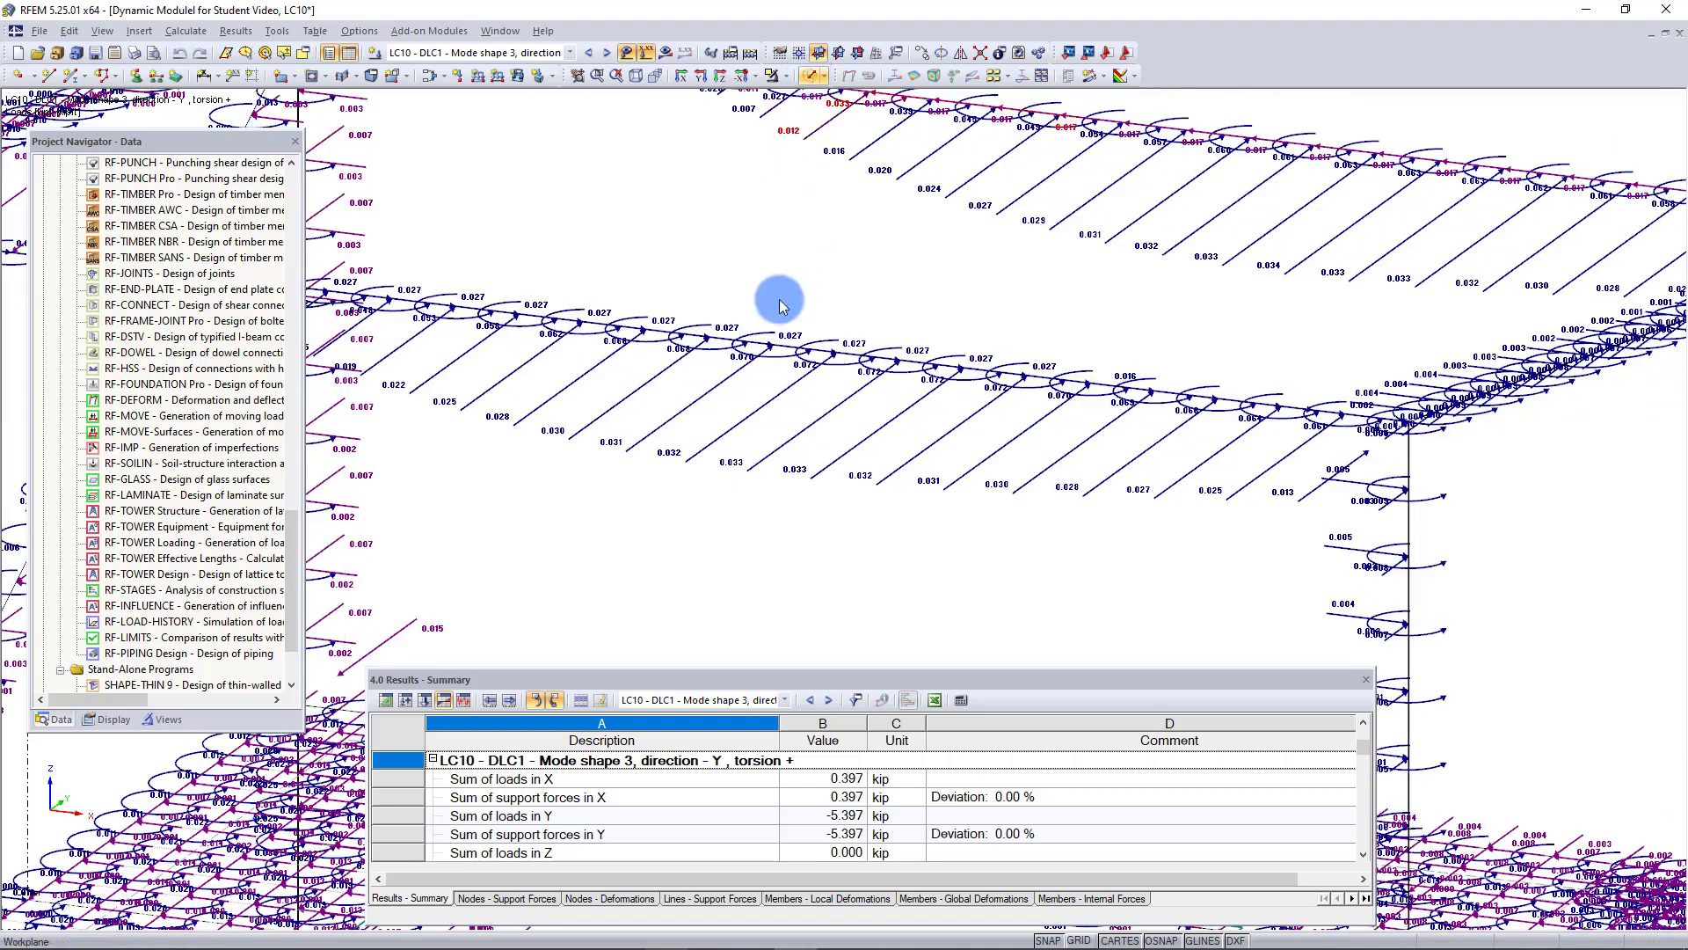
pyautogui.scroll(2, 774, 350)
pyautogui.scroll(1, 774, 350)
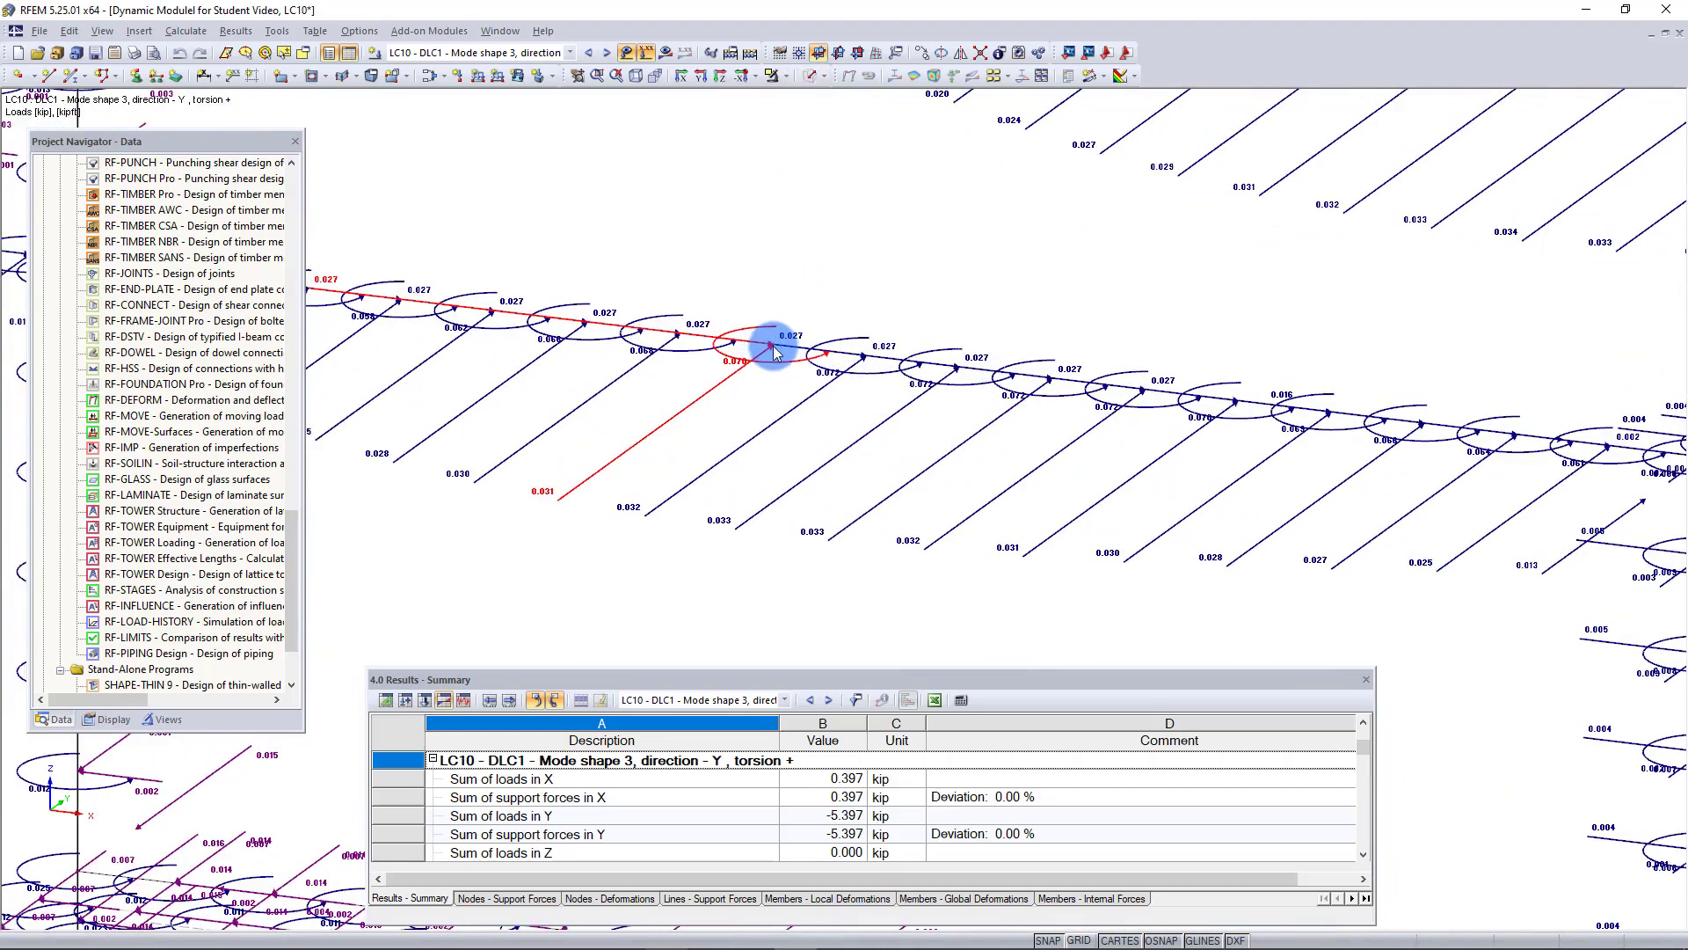
pyautogui.scroll(2, 773, 350)
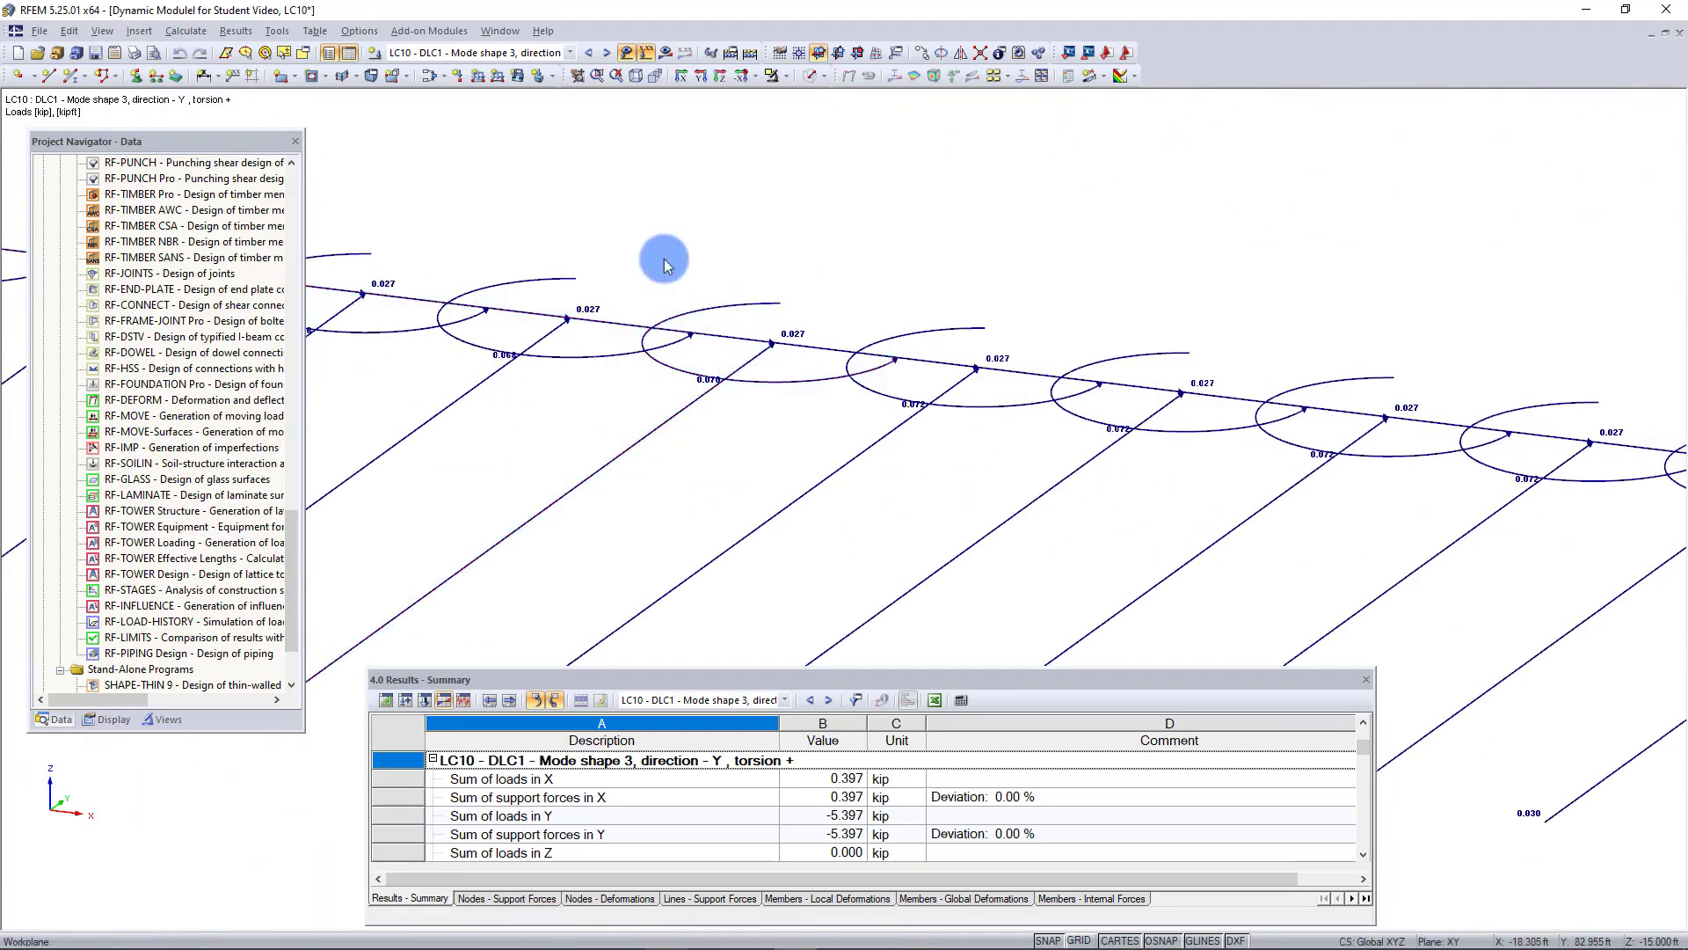
# Step: Review the general settings and CQC rule parameters of generated load case LC4 in the load case definitions
pyautogui.click(431, 77)
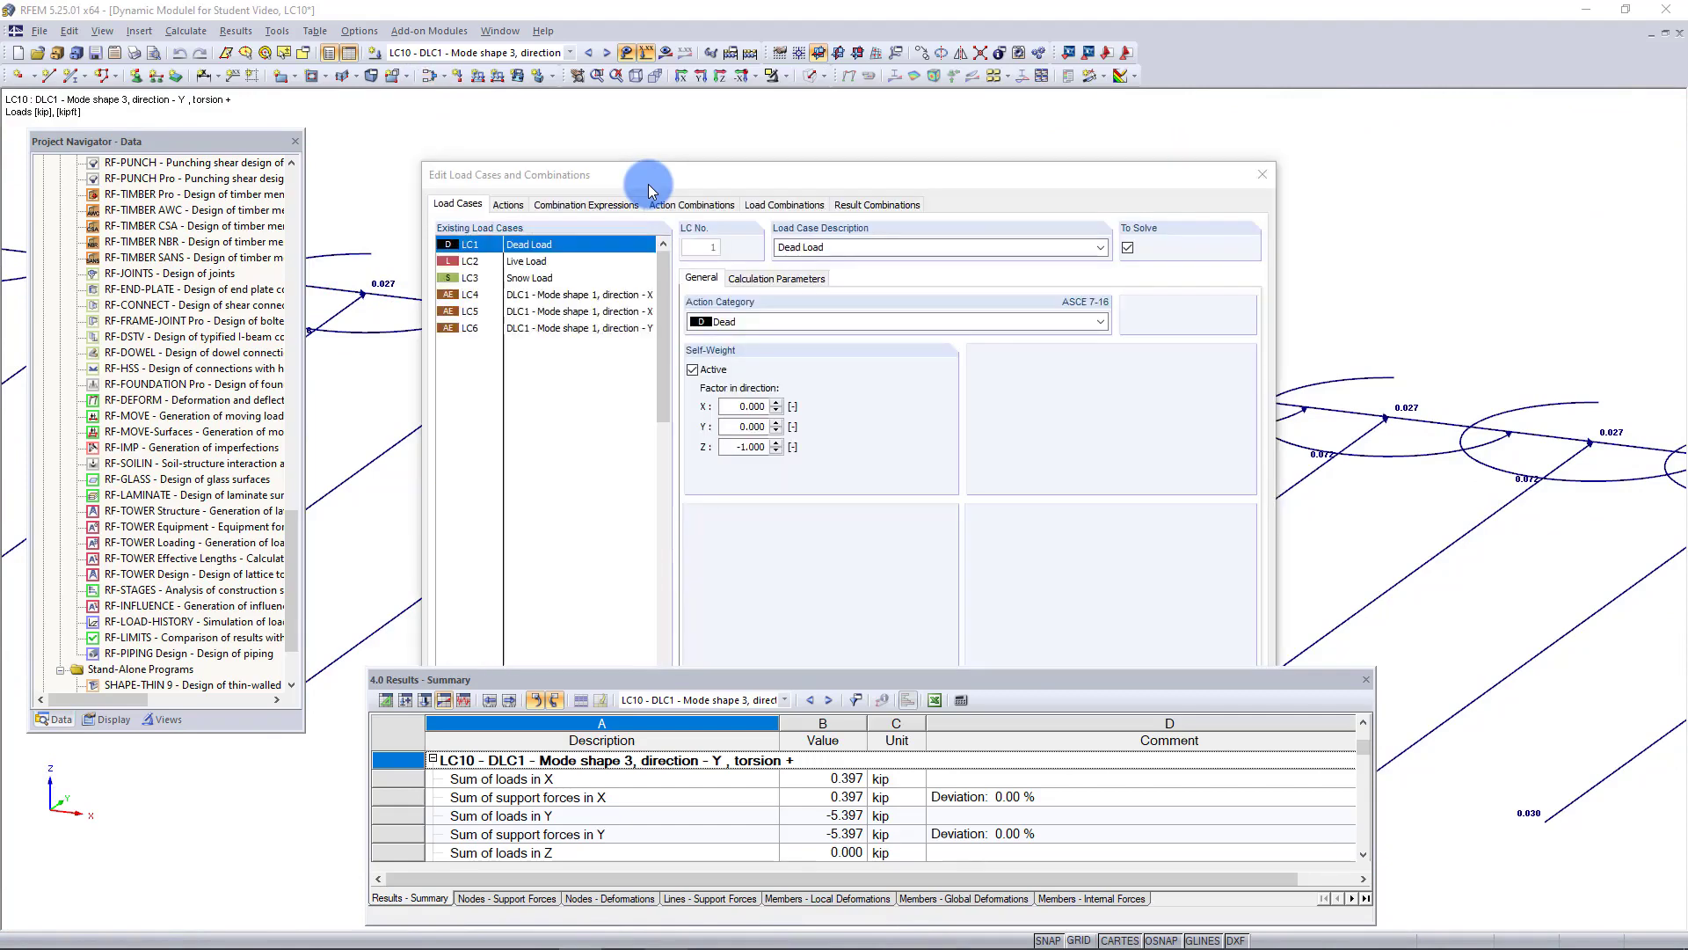
pyautogui.click(630, 298)
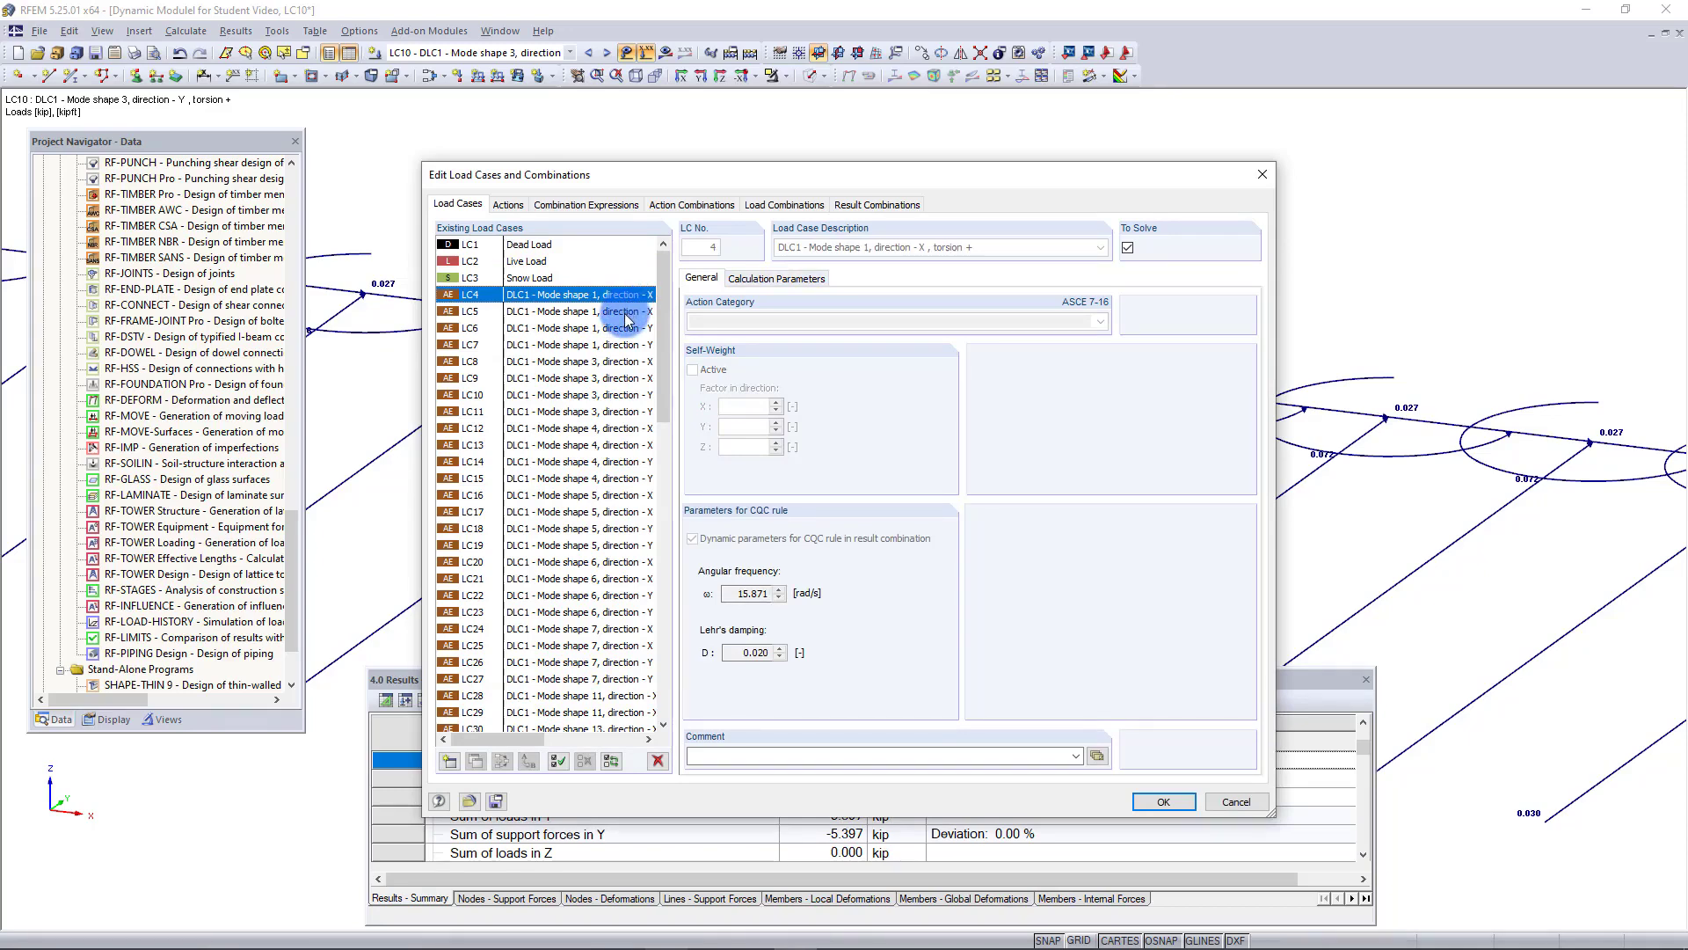
pyautogui.click(625, 314)
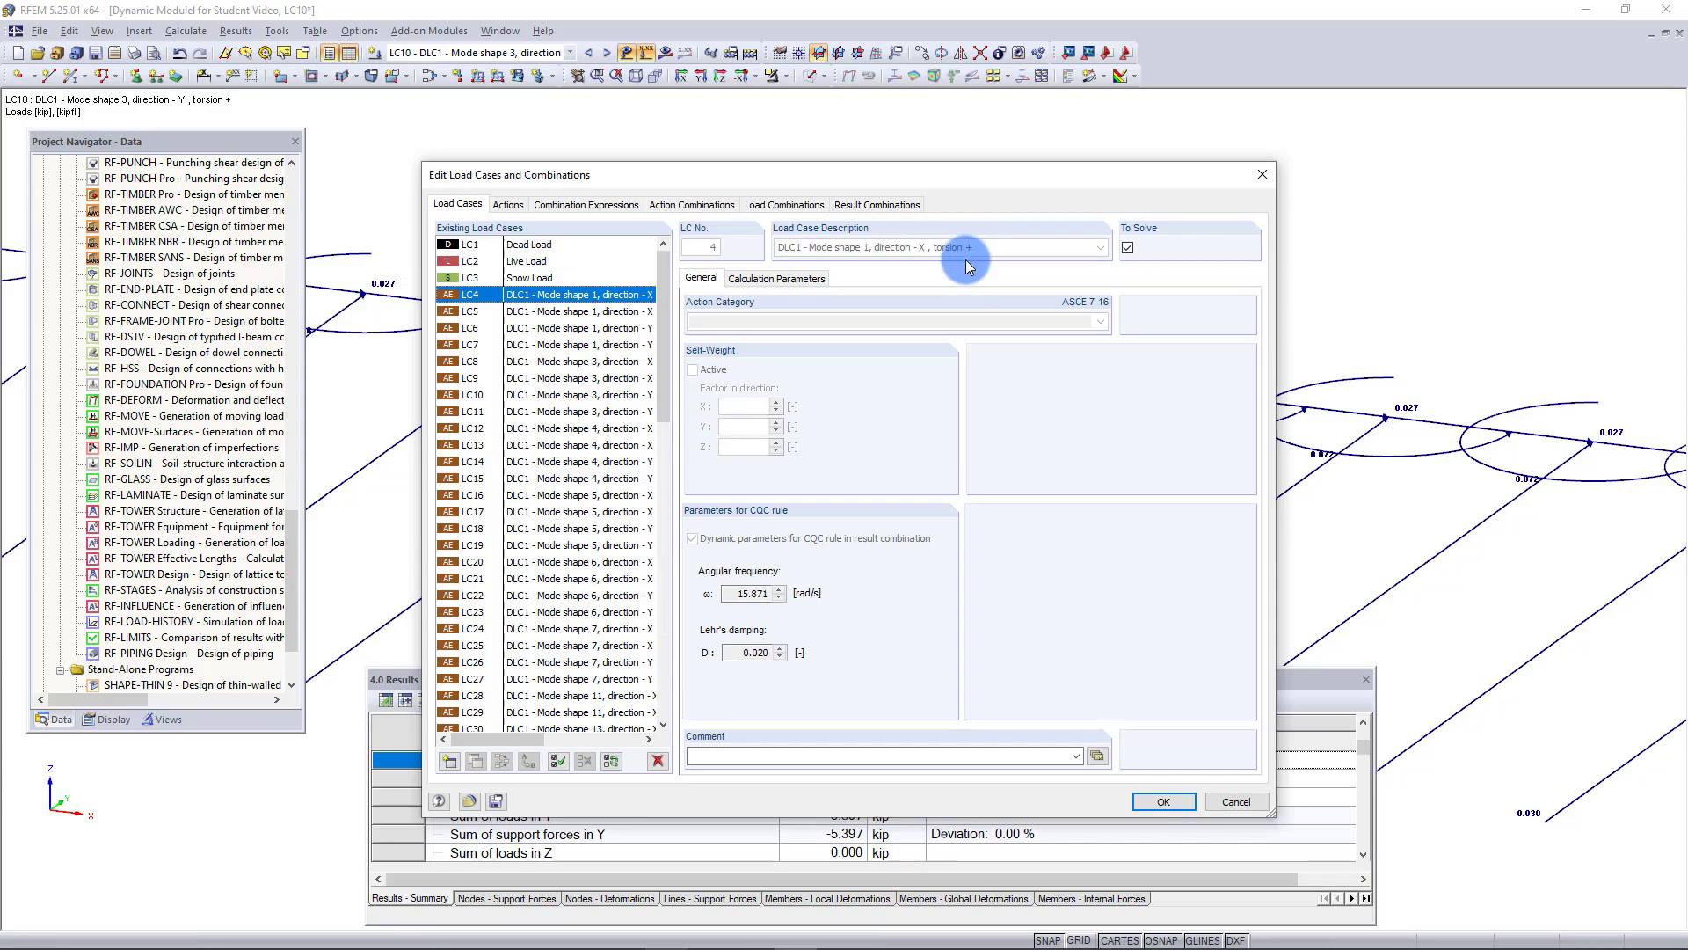
pyautogui.click(1163, 802)
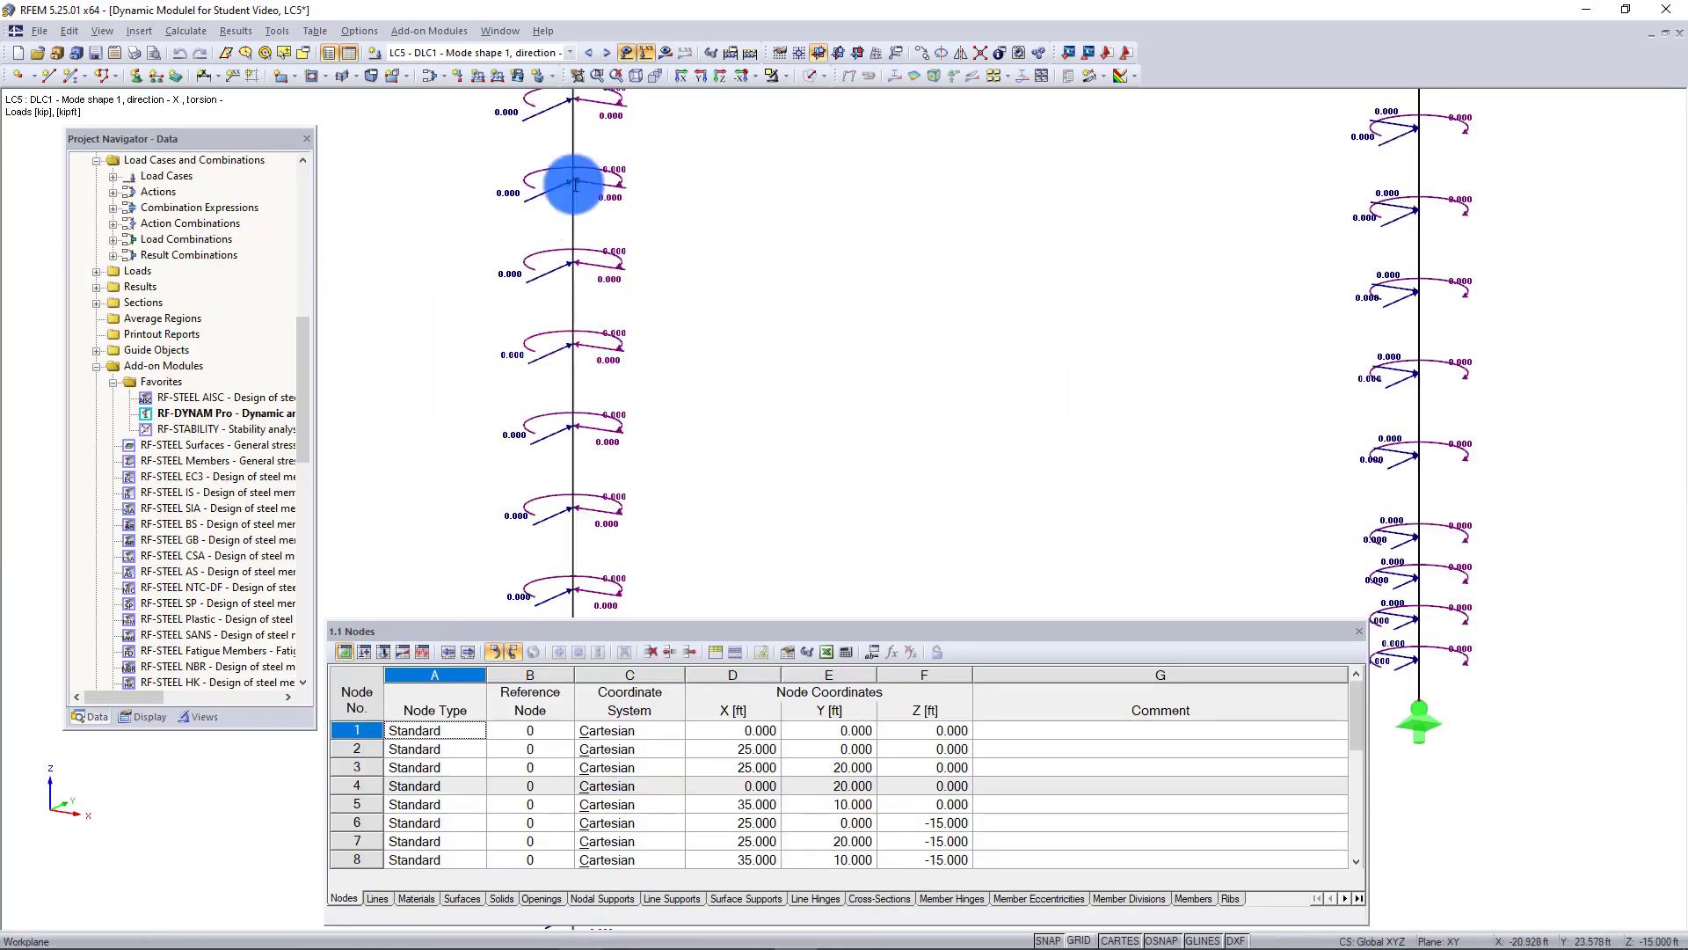
# Step: Look through the available load cases, load combinations and DLC1 result envelopes
pyautogui.click(527, 55)
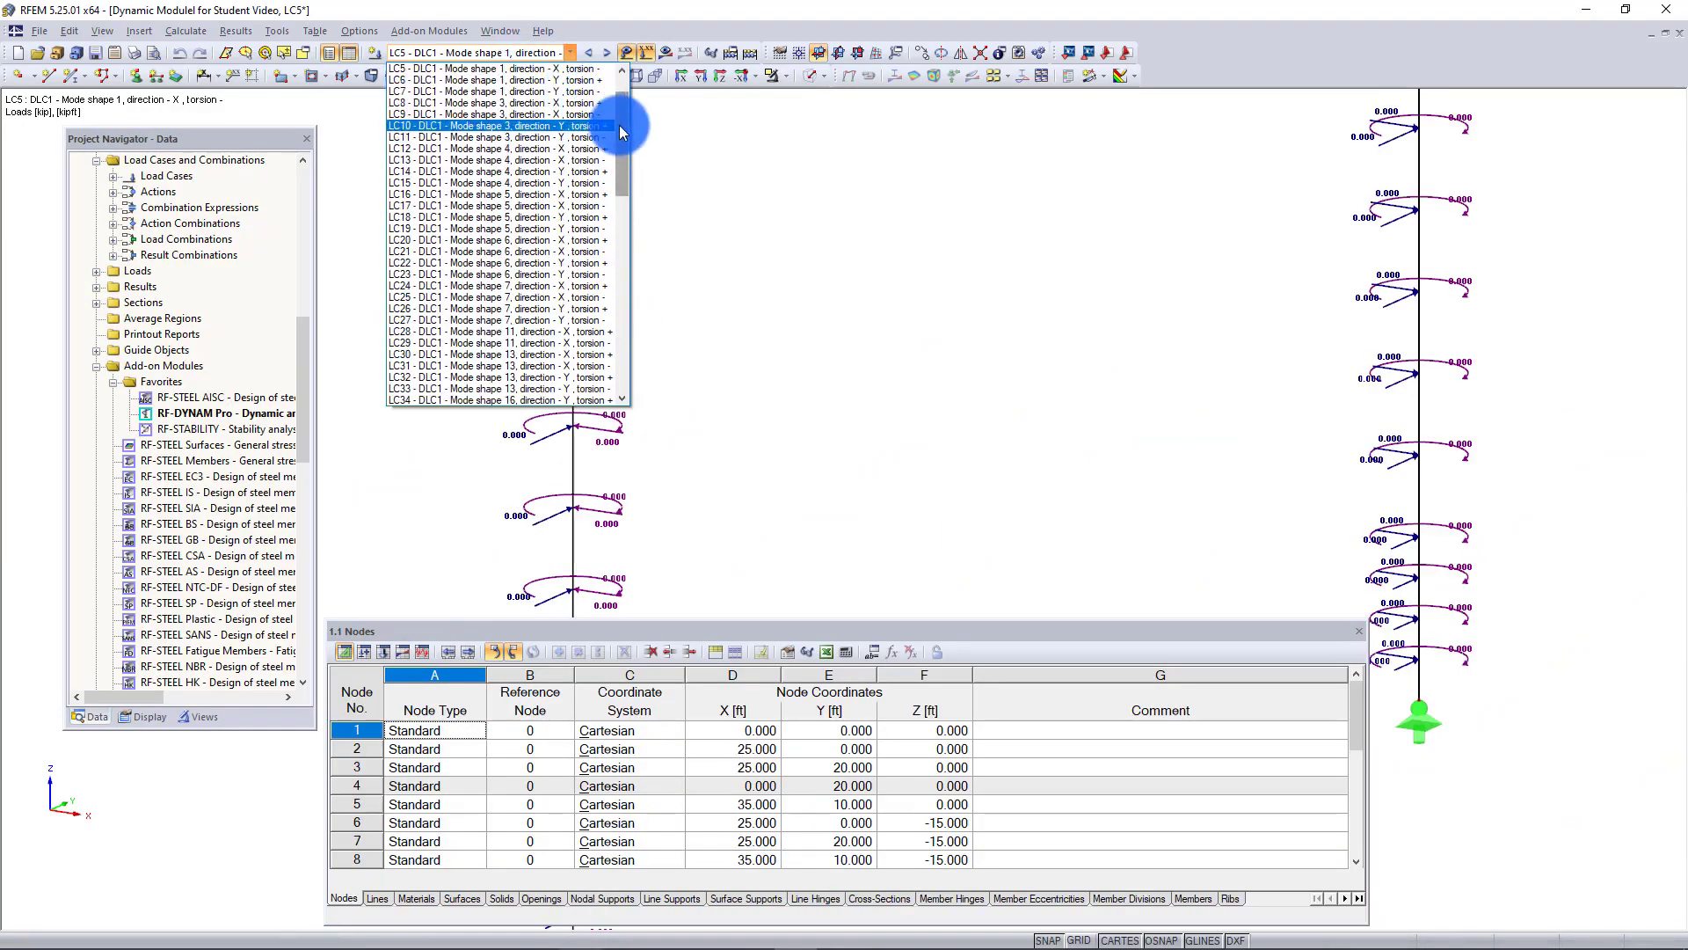
pyautogui.moveTo(619, 125); pyautogui.dragTo(615, 288)
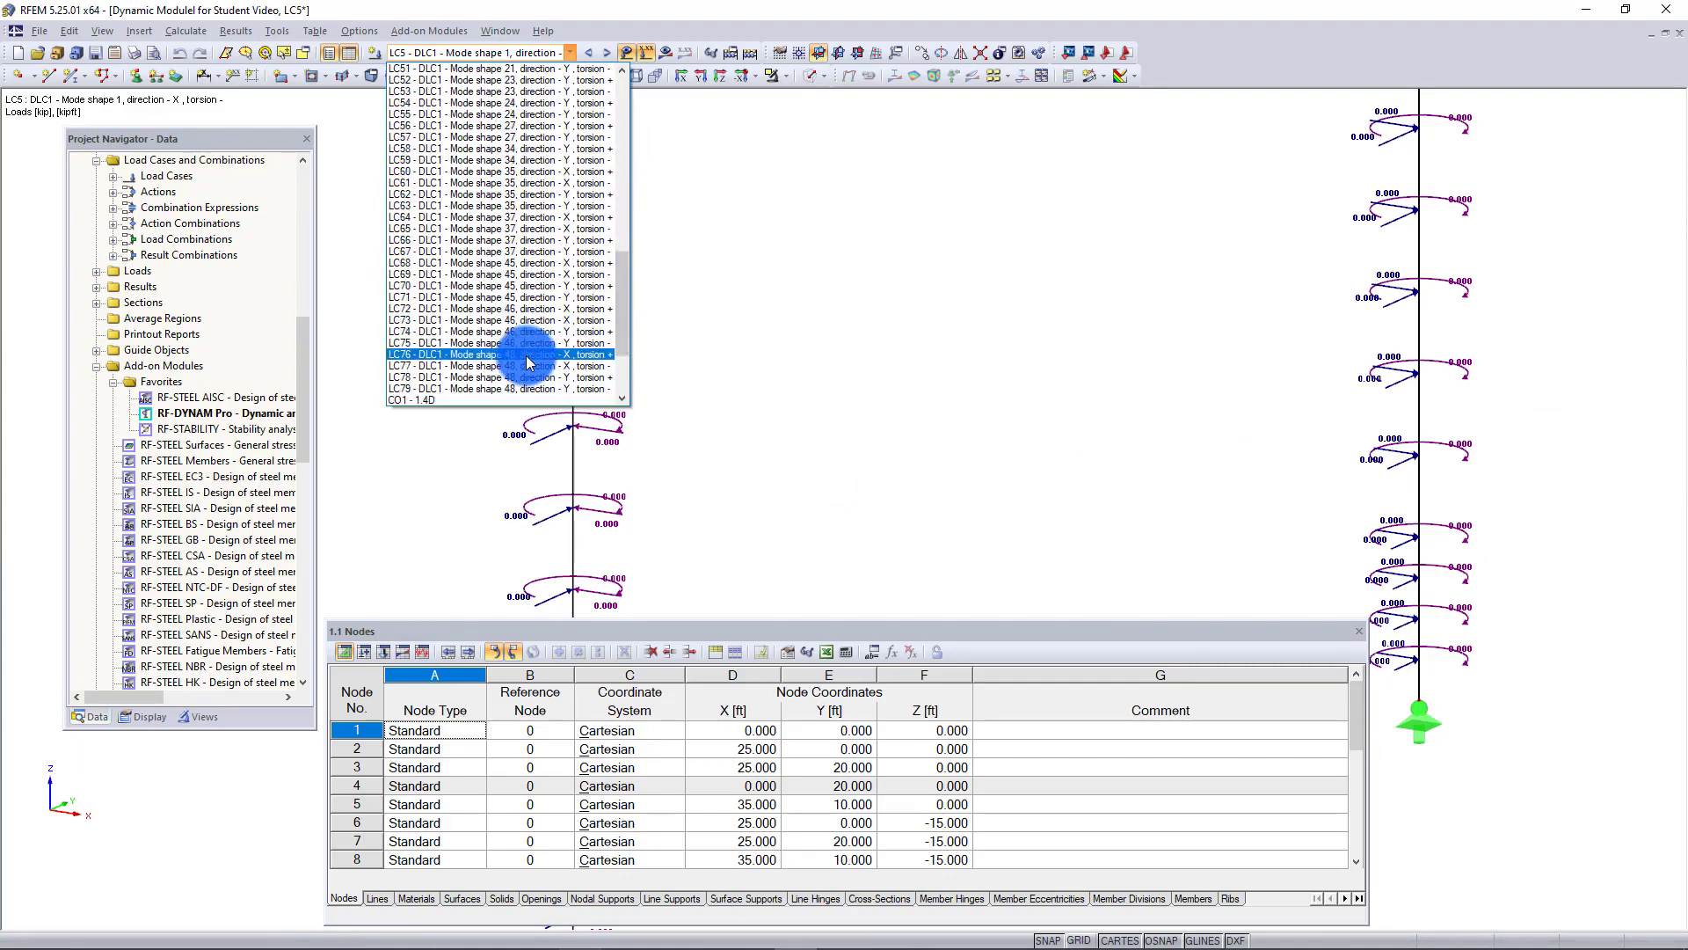
pyautogui.moveTo(622, 294); pyautogui.dragTo(632, 327)
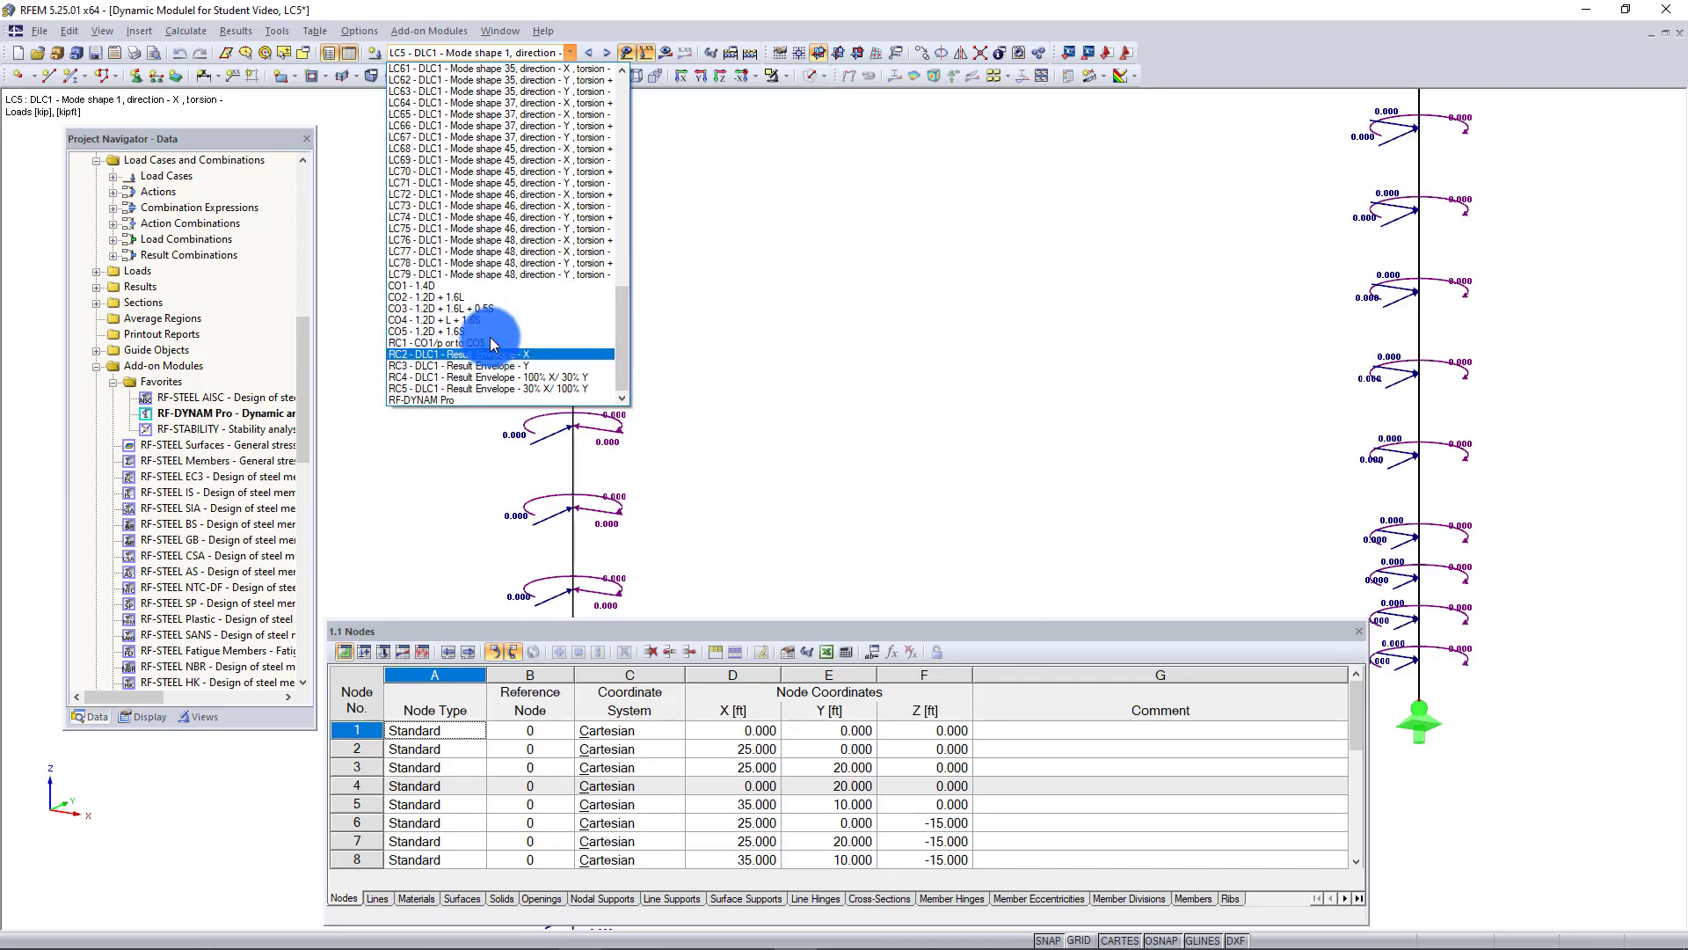
pyautogui.press('Down')
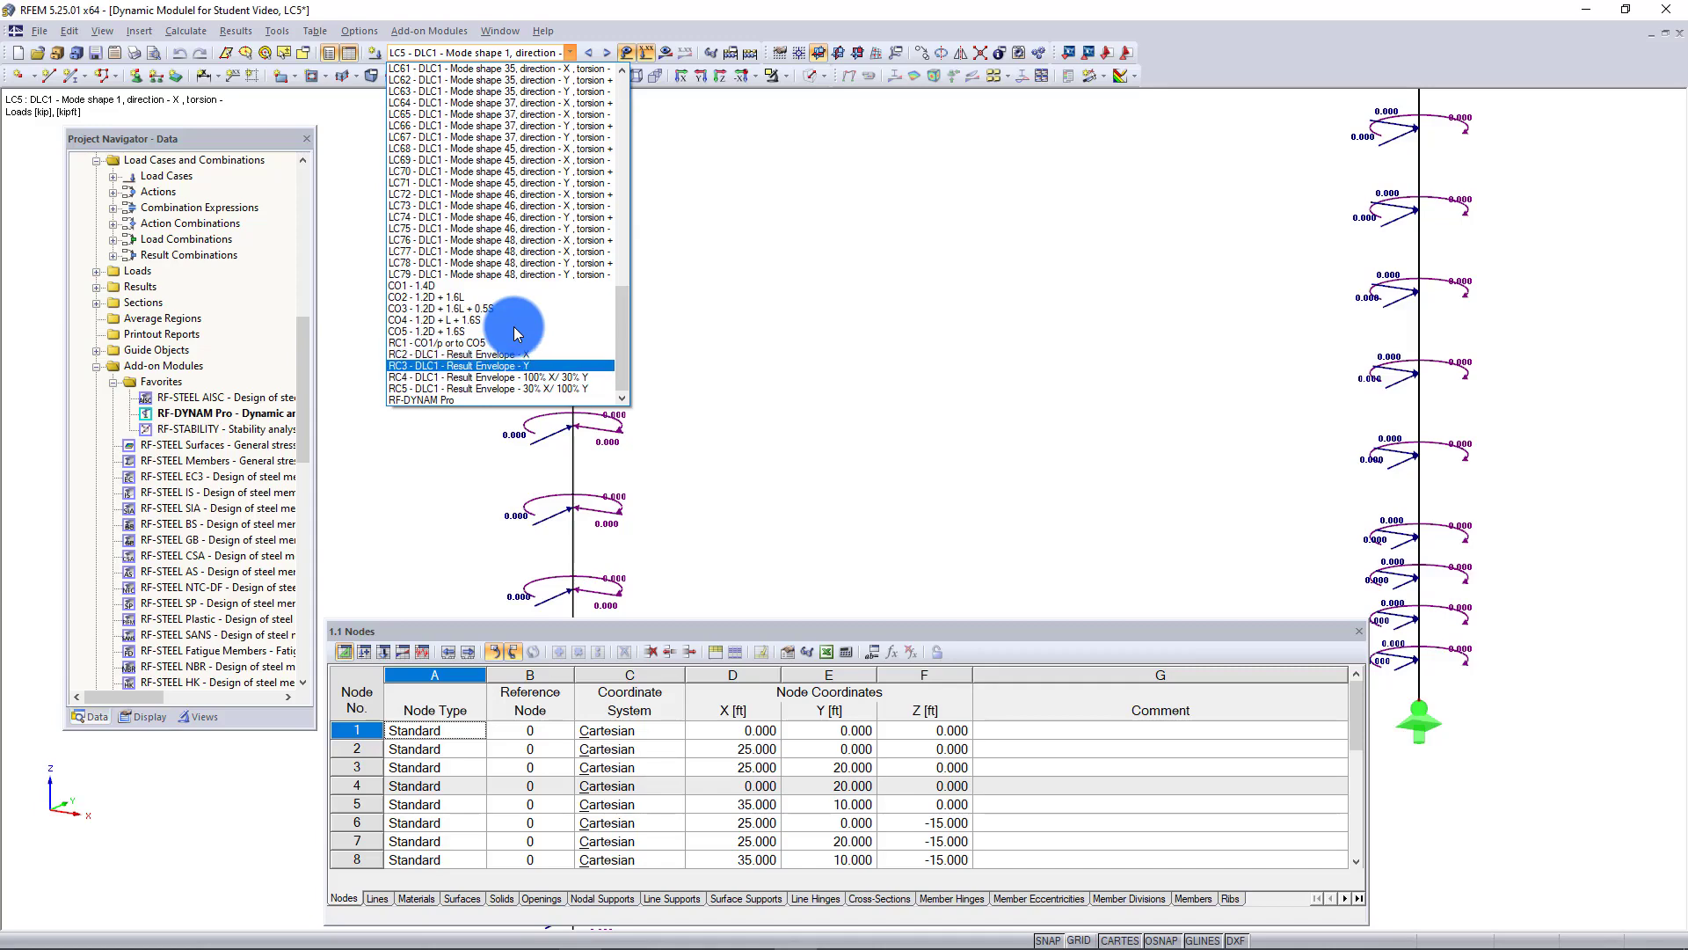
pyautogui.press('Down')
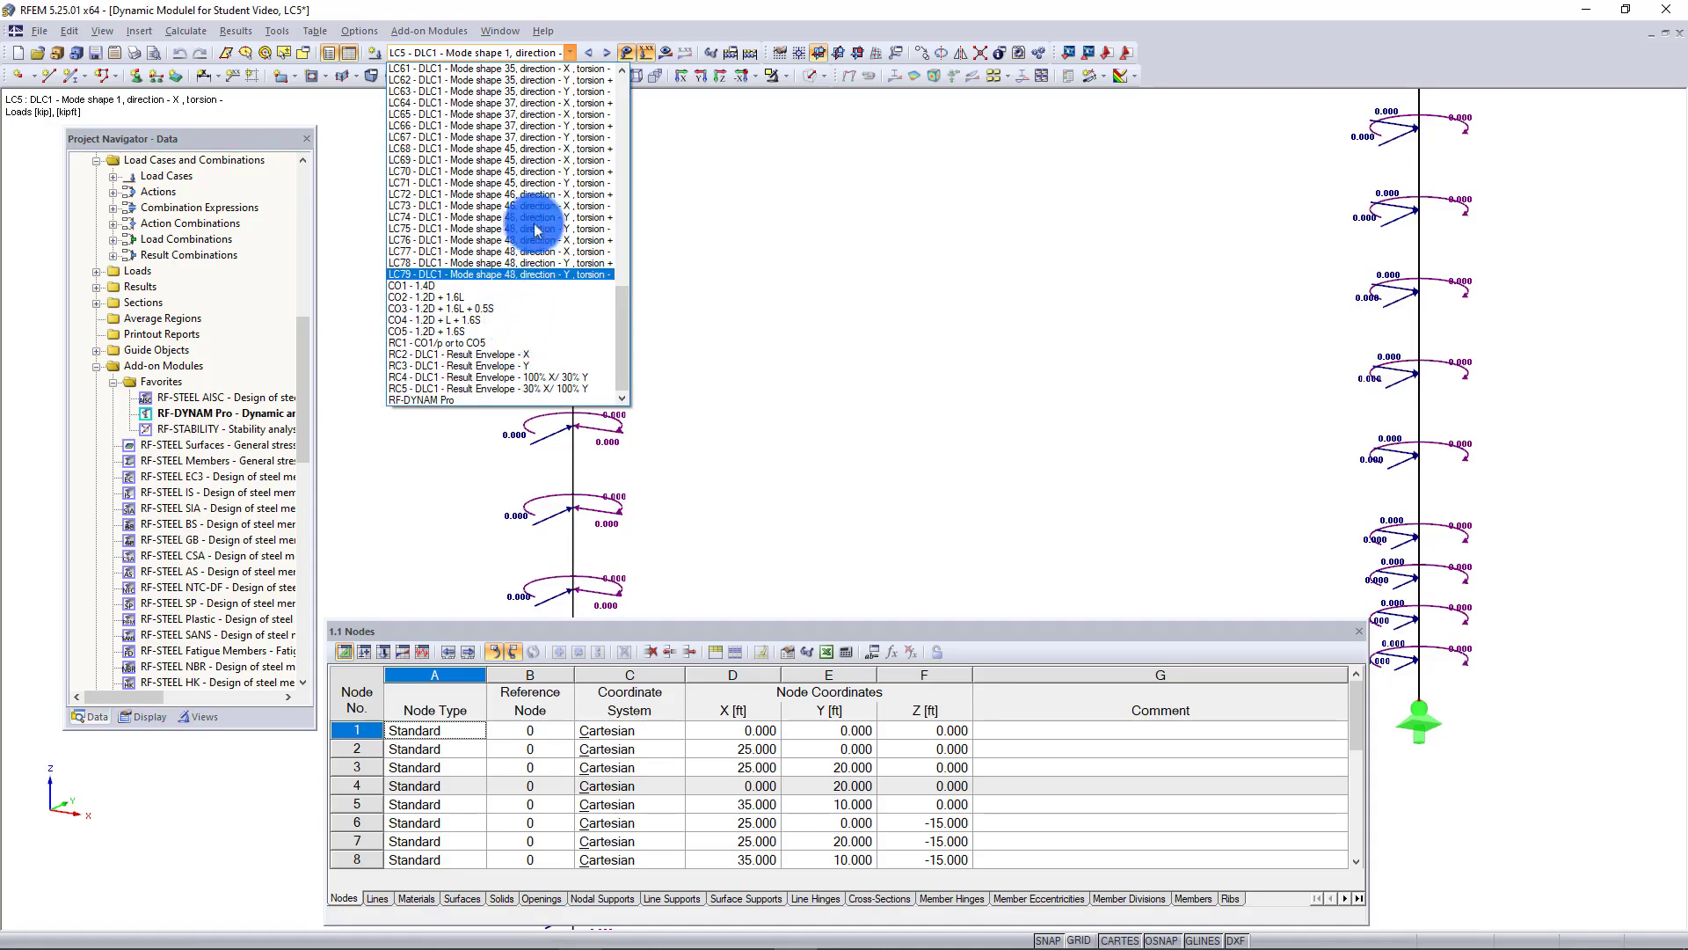
pyautogui.click(567, 51)
# Step: Activate result combination RC4, the DLC1 result envelope for 100% X / 30% Y
pyautogui.scroll(-5, 818, 225)
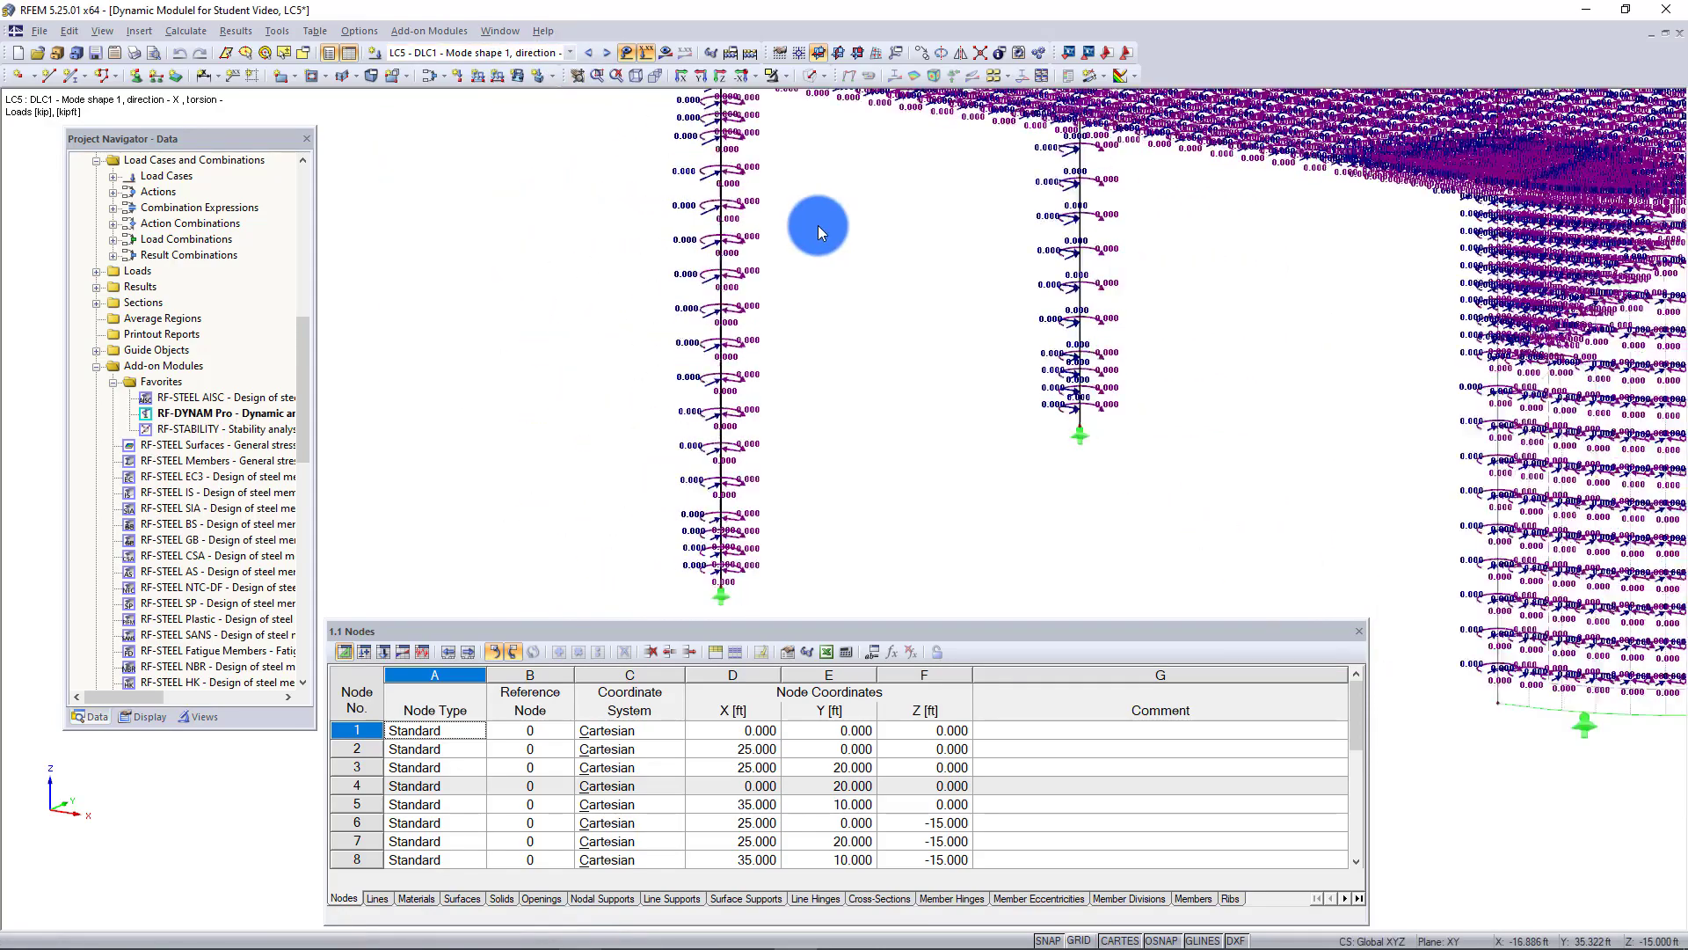
pyautogui.scroll(-2, 818, 225)
pyautogui.scroll(-3, 1064, 240)
pyautogui.moveTo(1065, 239); pyautogui.dragTo(734, 391, button='middle')
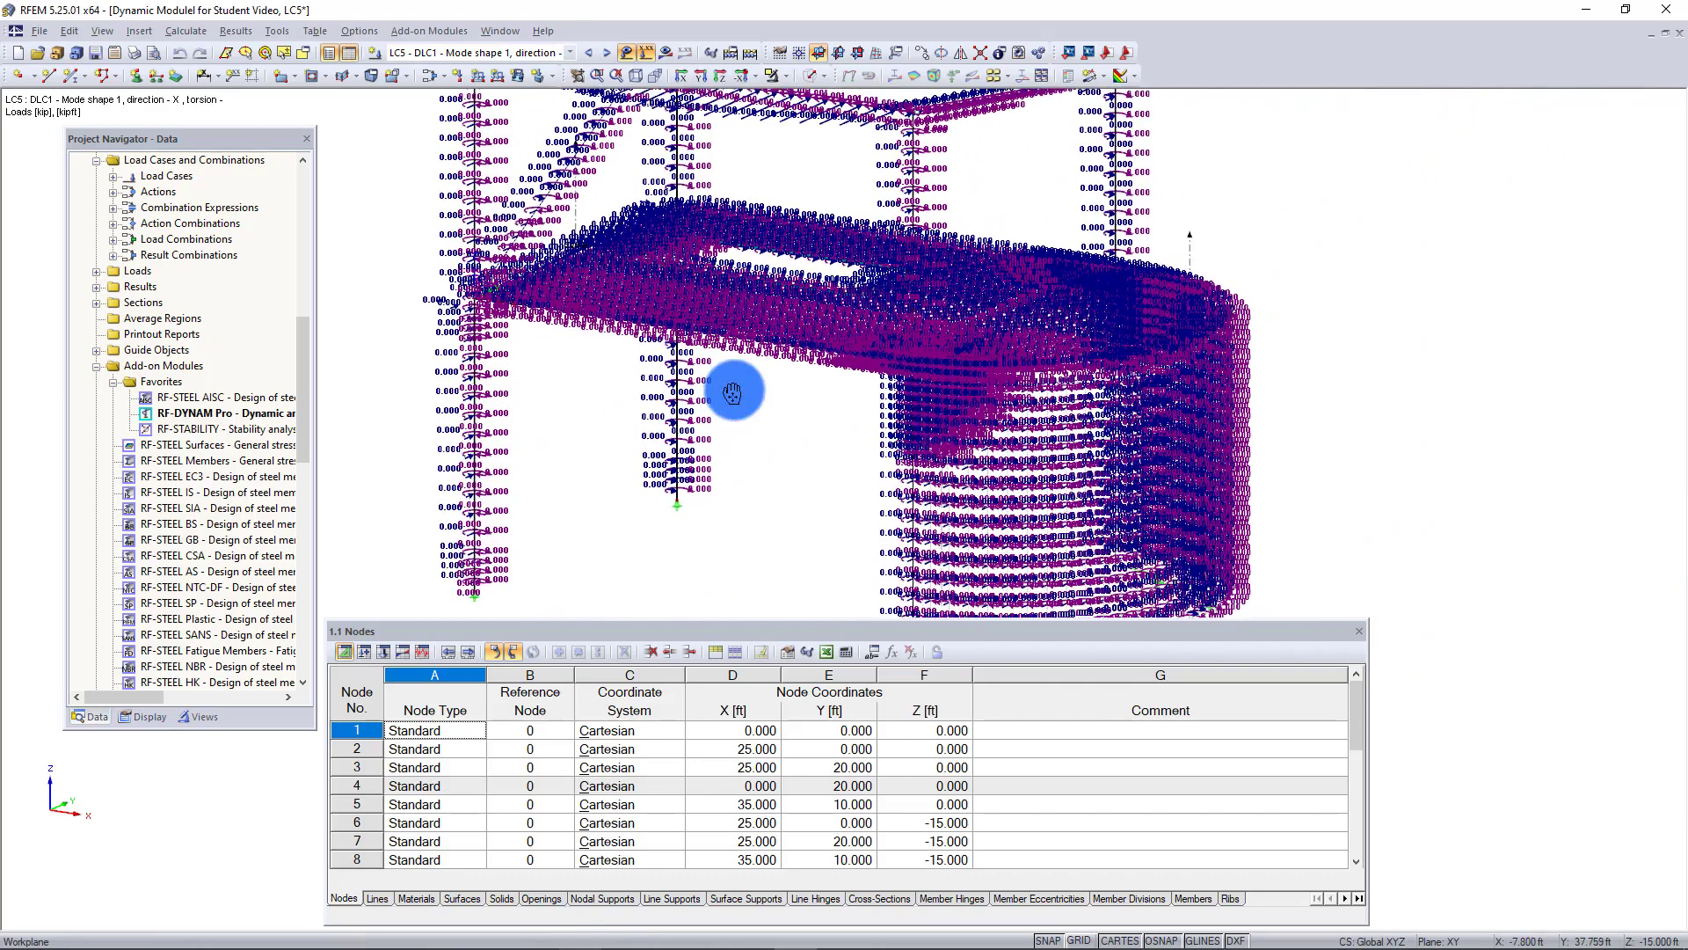
pyautogui.scroll(-1, 736, 389)
pyautogui.click(568, 52)
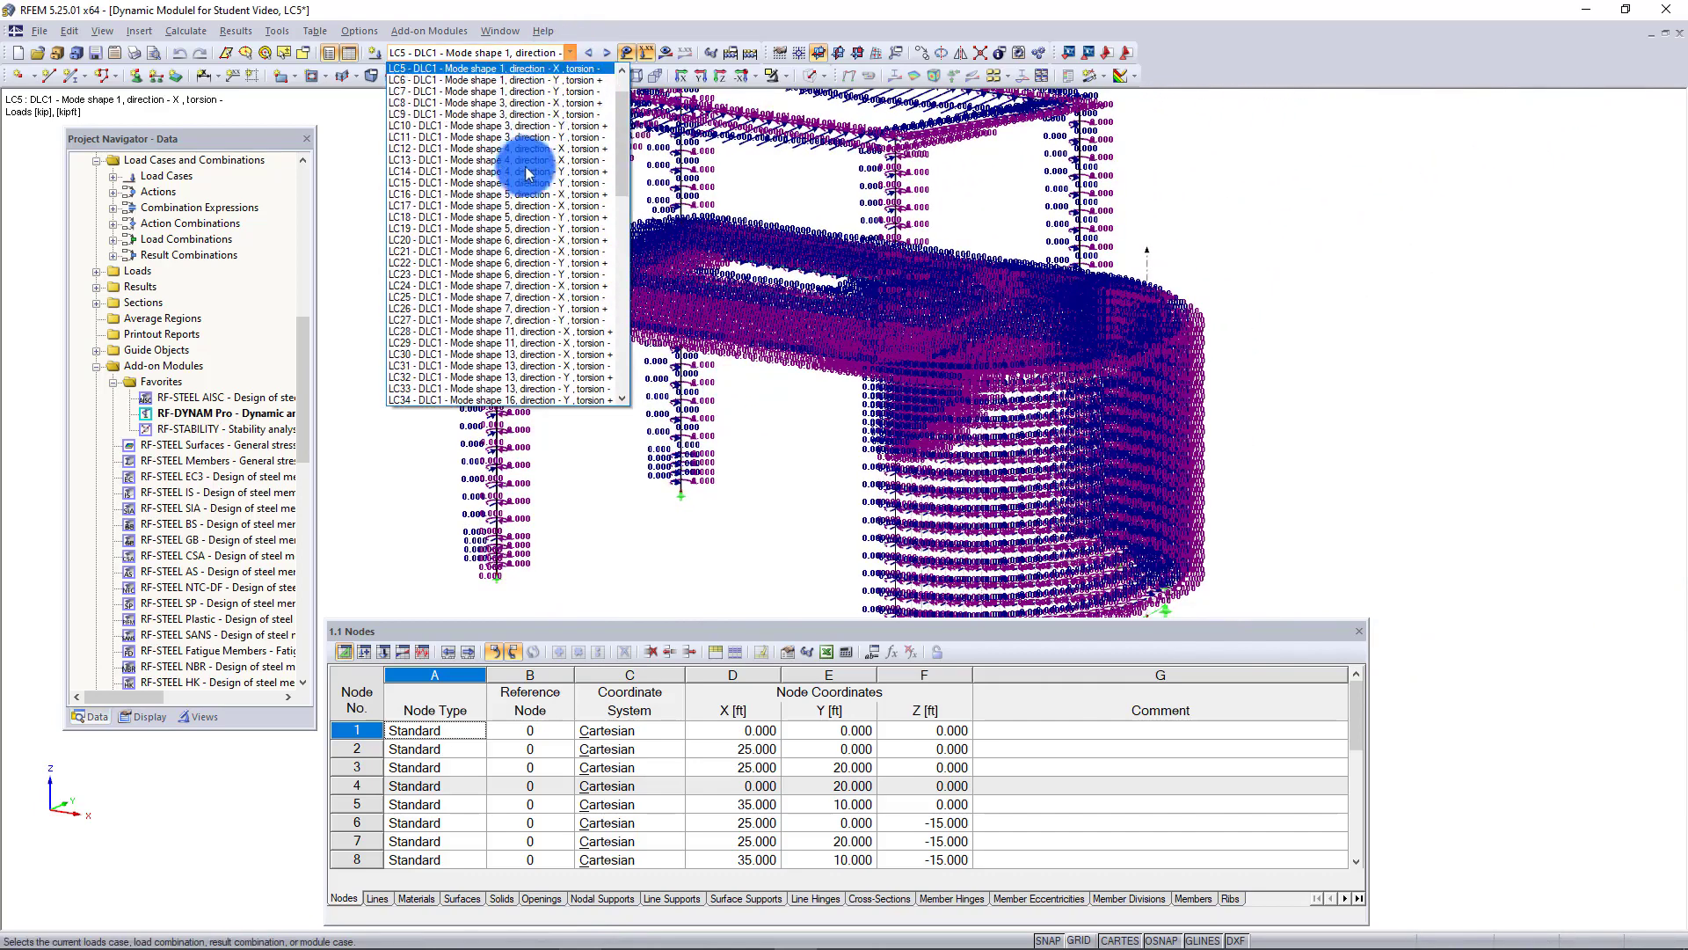
pyautogui.scroll(-18, 527, 173)
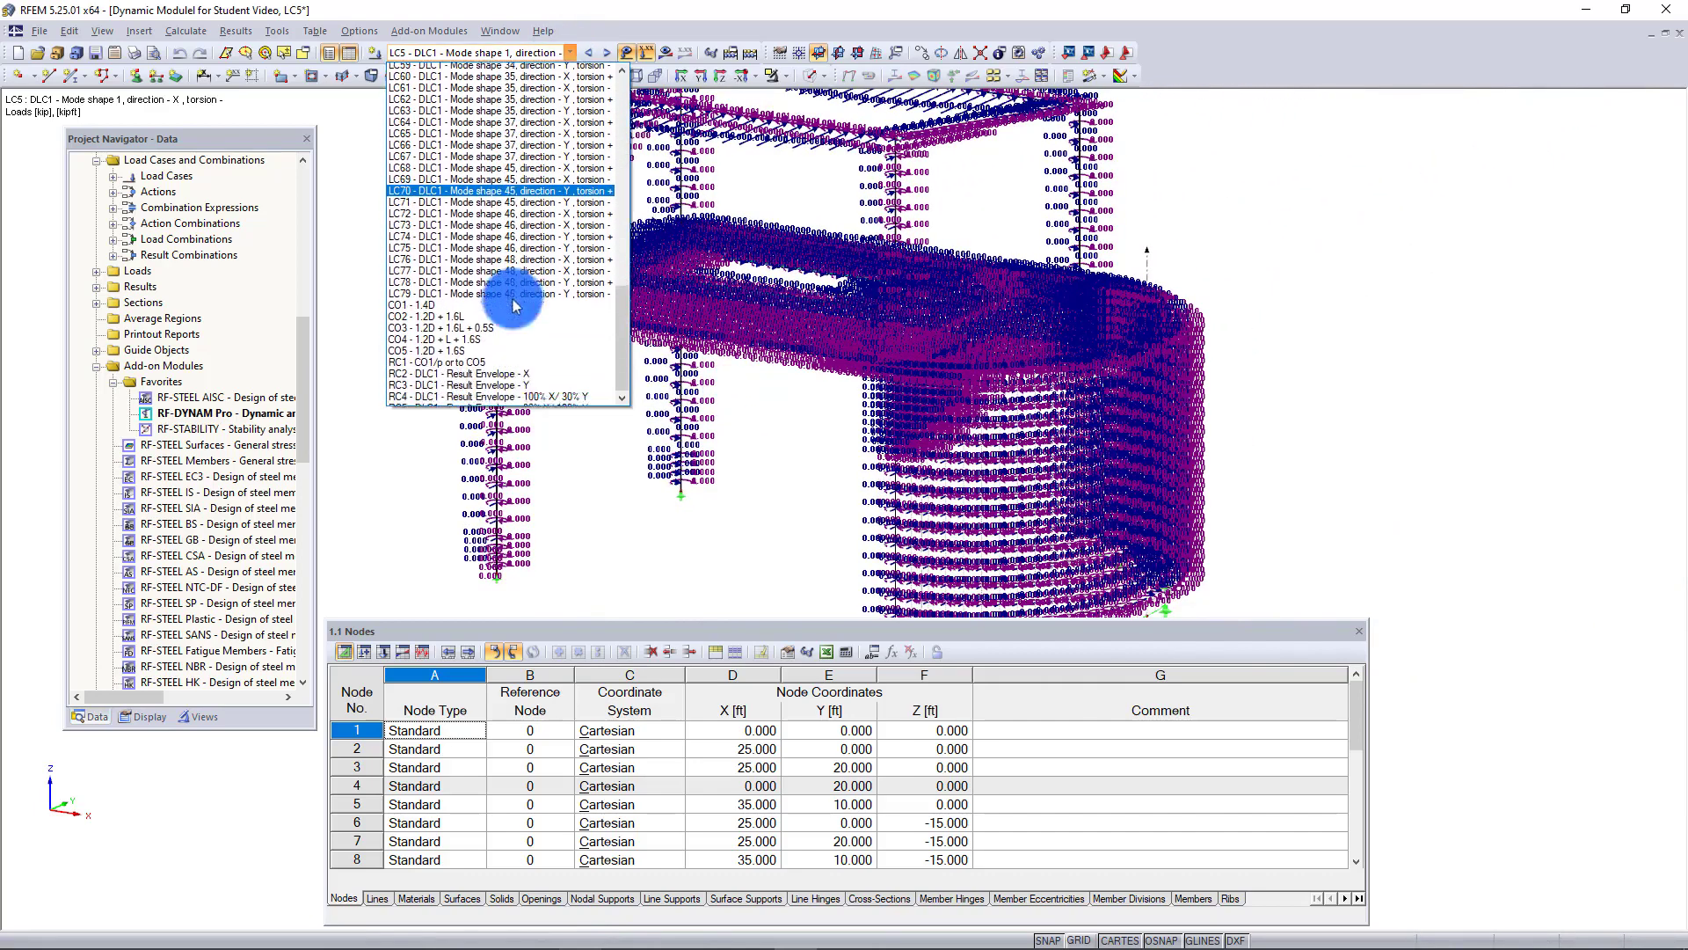
pyautogui.scroll(-1, 515, 305)
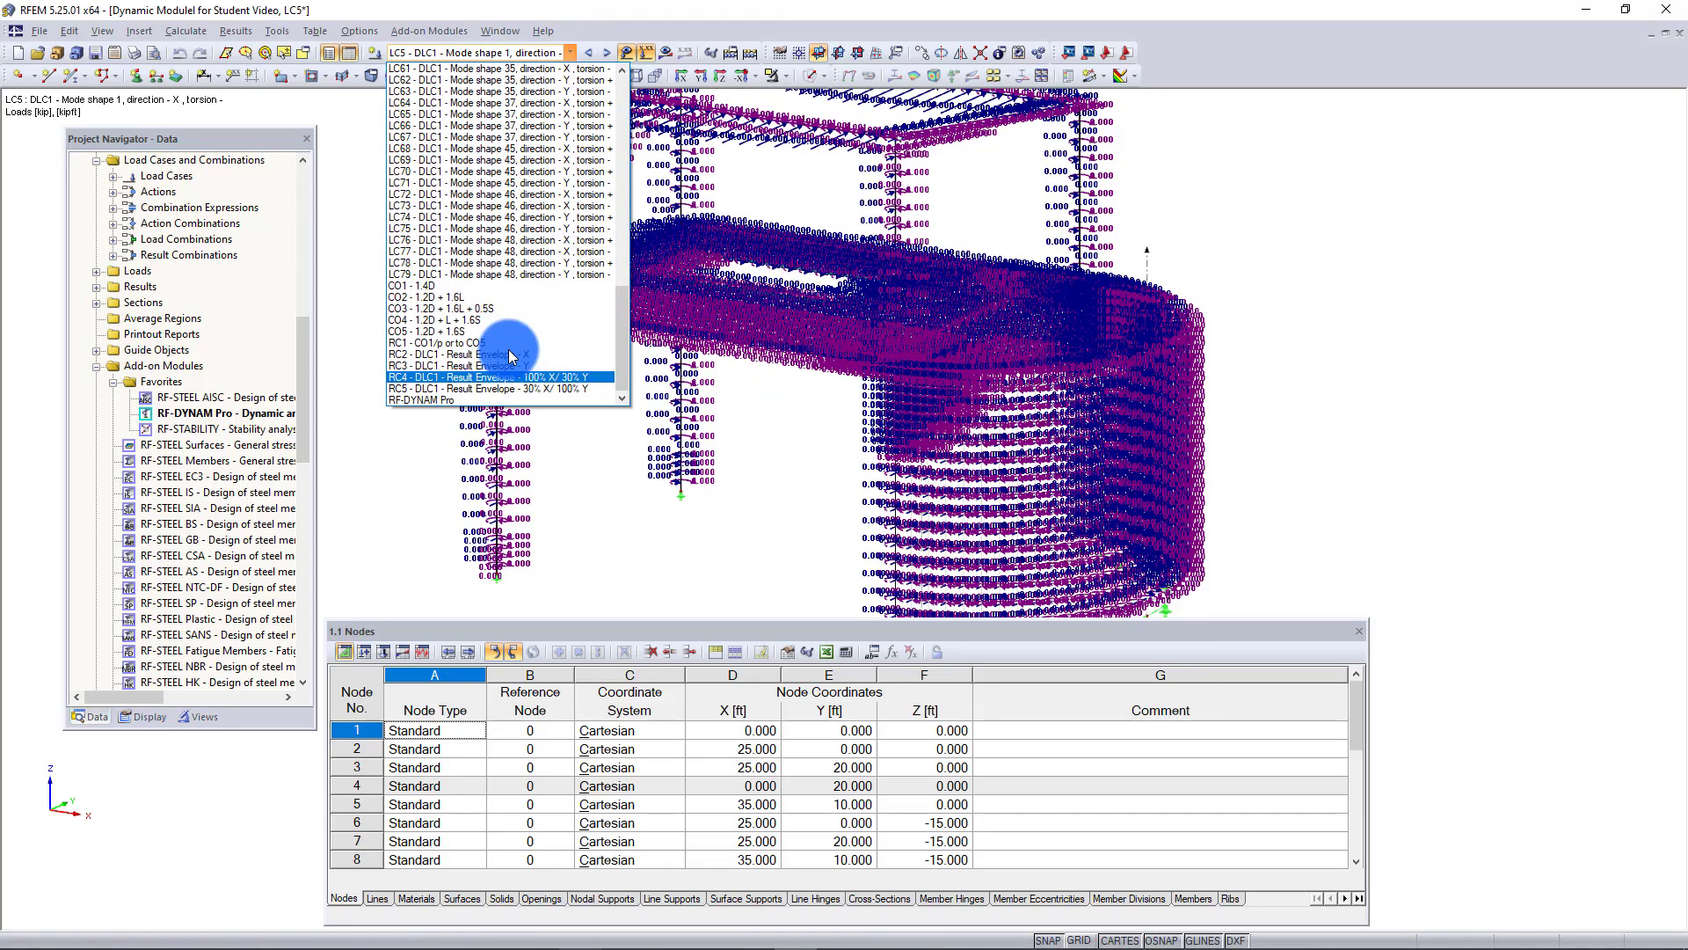
pyautogui.click(558, 378)
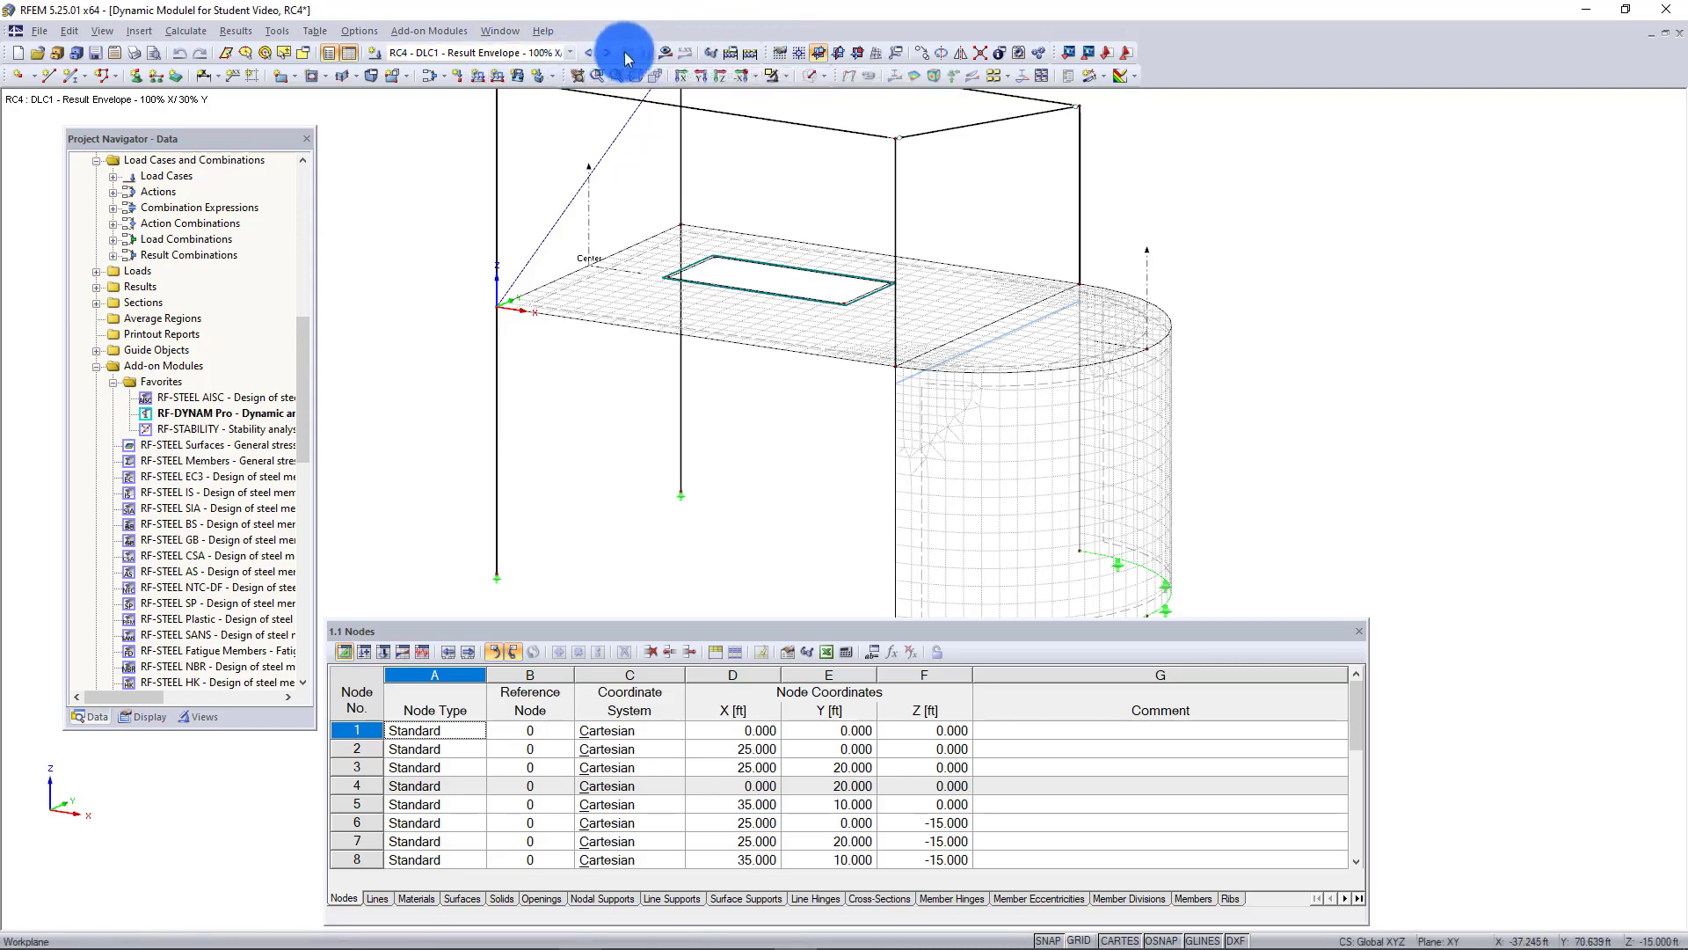
# Step: Show the calculated results of RC4 and examine the global deformations u of the whole structure
pyautogui.click(666, 54)
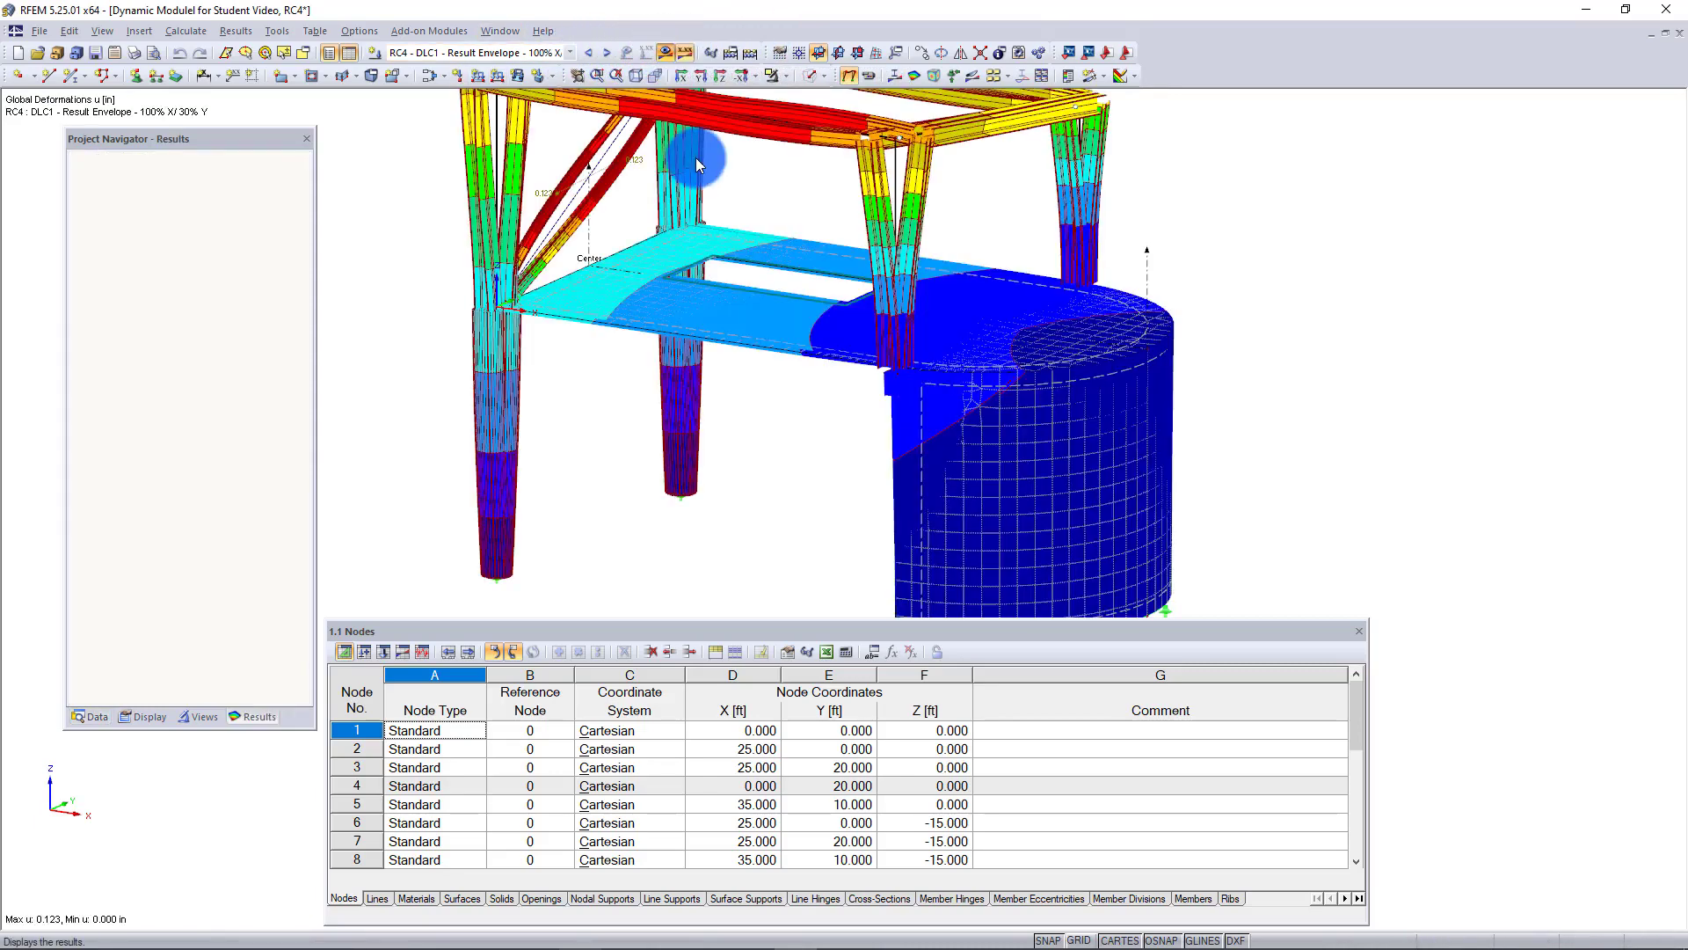
pyautogui.scroll(-3, 698, 167)
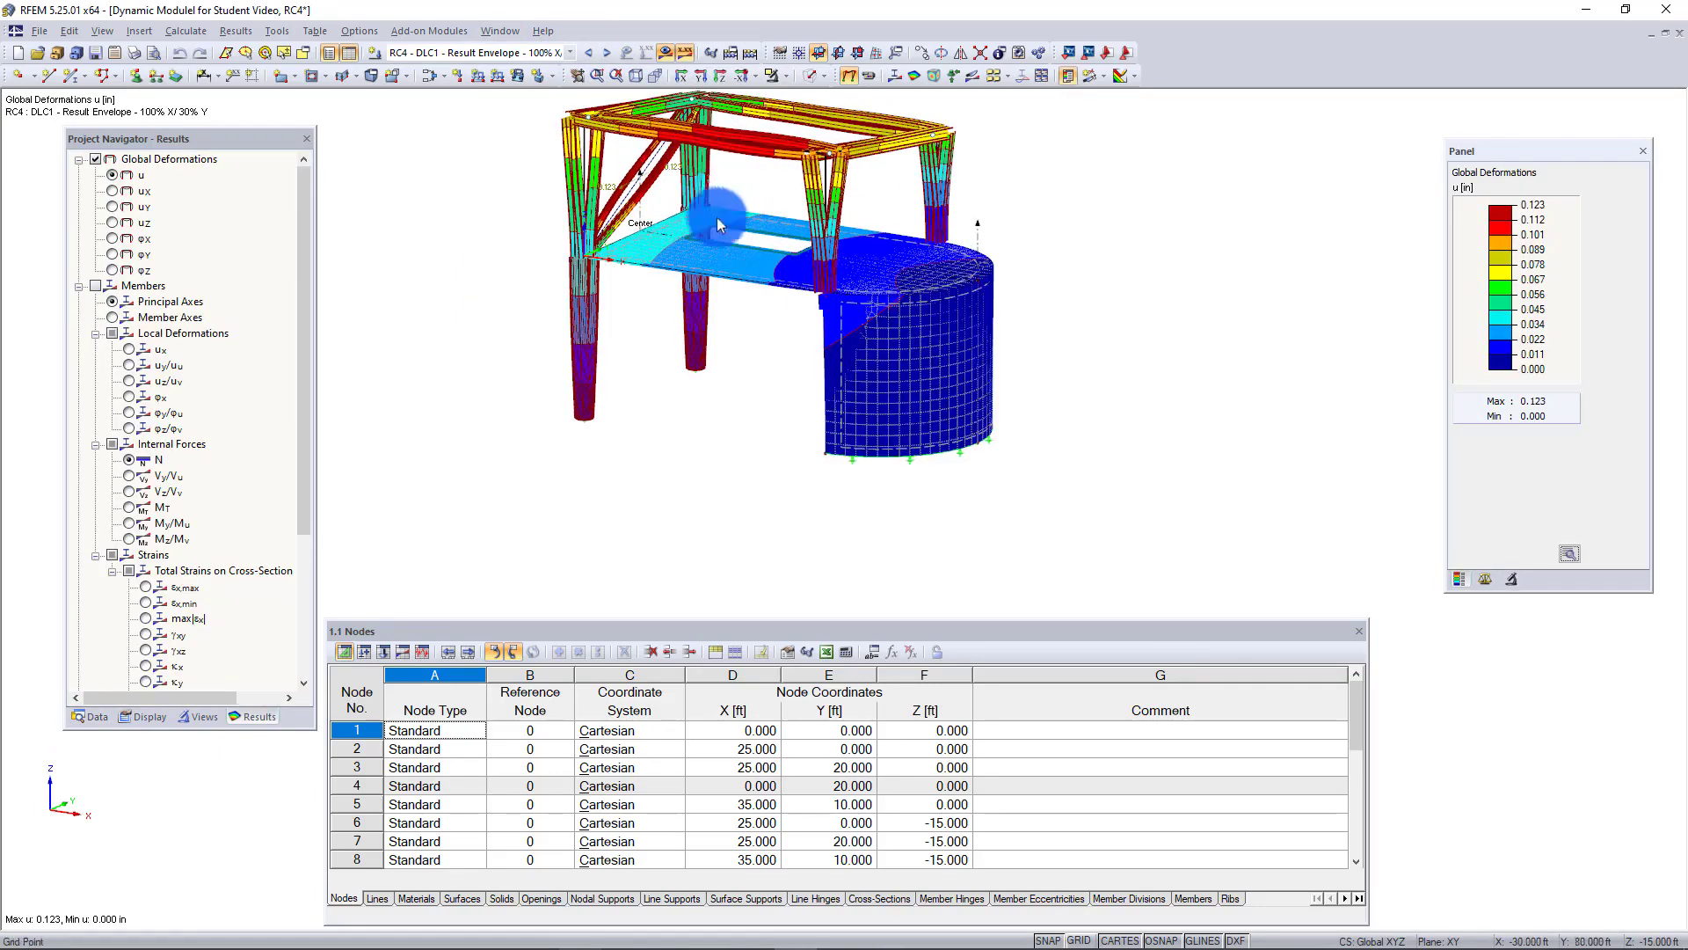
pyautogui.scroll(2, 735, 267)
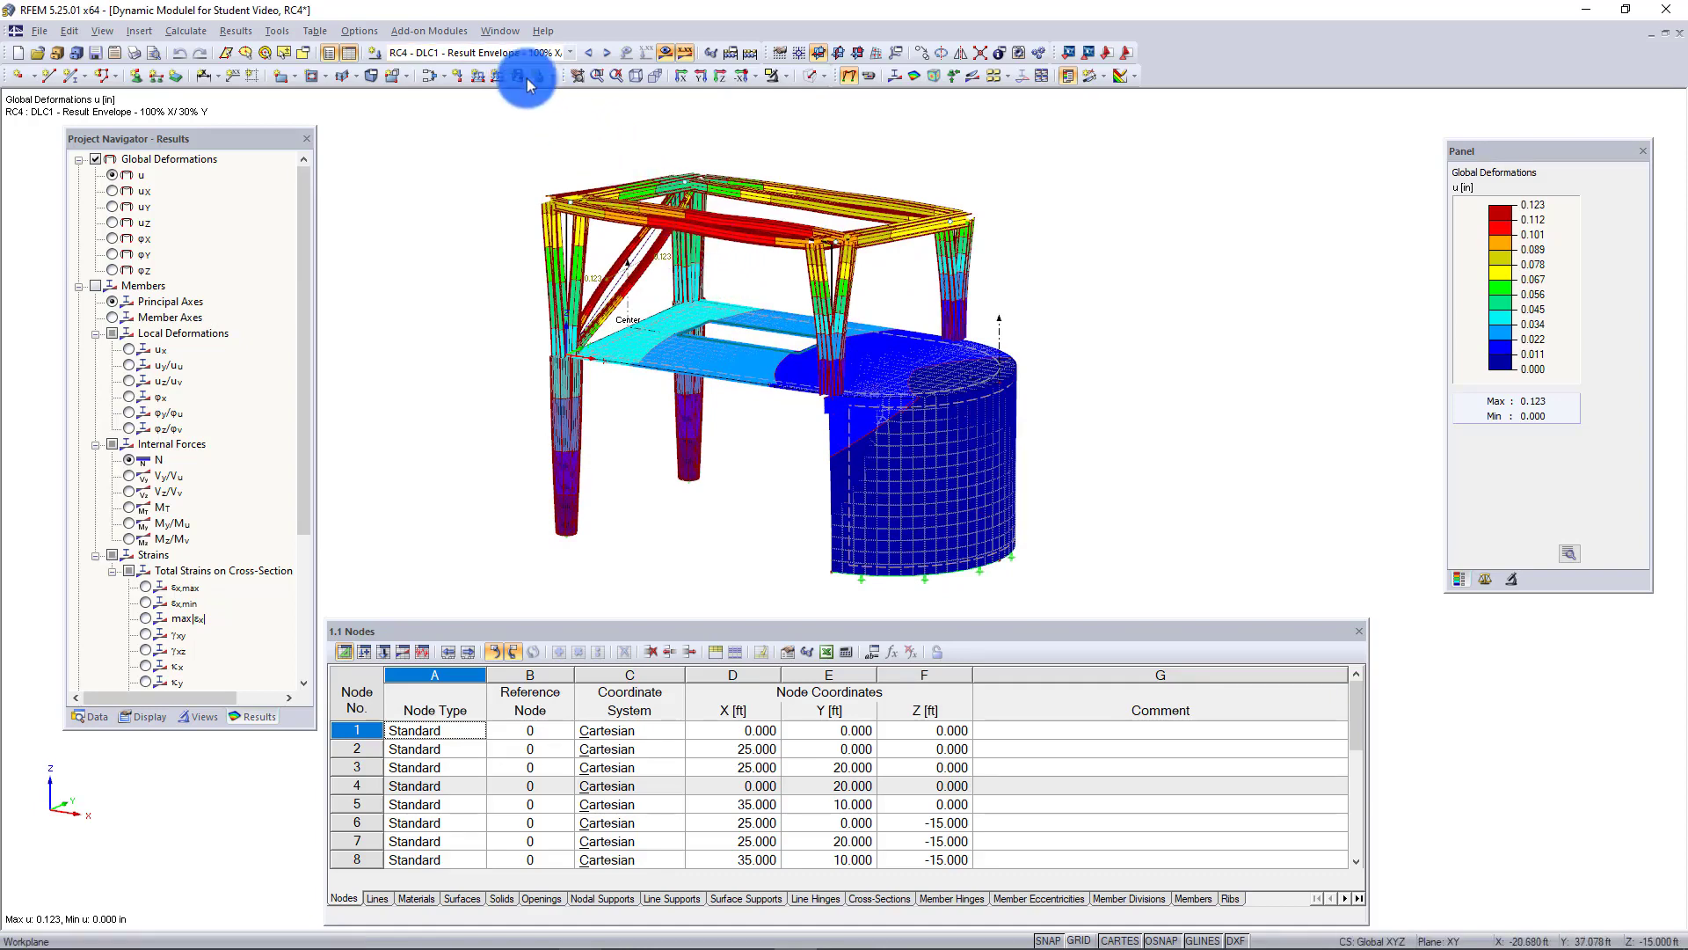
# Step: Display the global deformations of load case LC4 (mode shape 1, direction X, torsion +) with the load symbols hidden
pyautogui.click(504, 55)
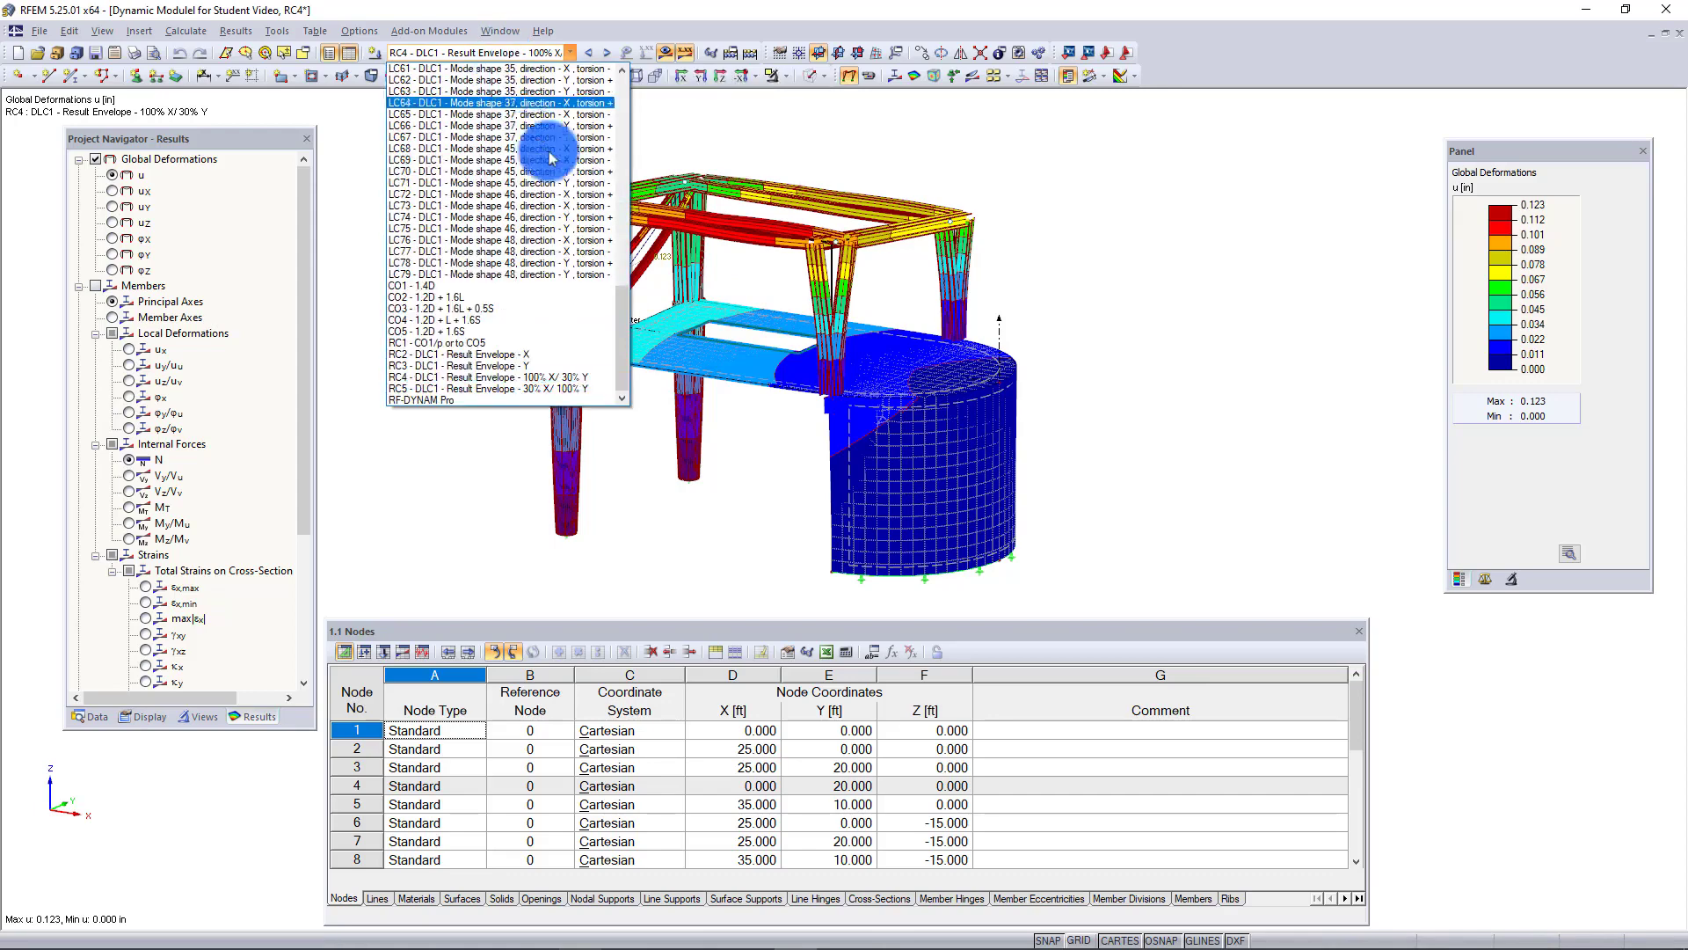
pyautogui.moveTo(622, 302); pyautogui.dragTo(625, 95)
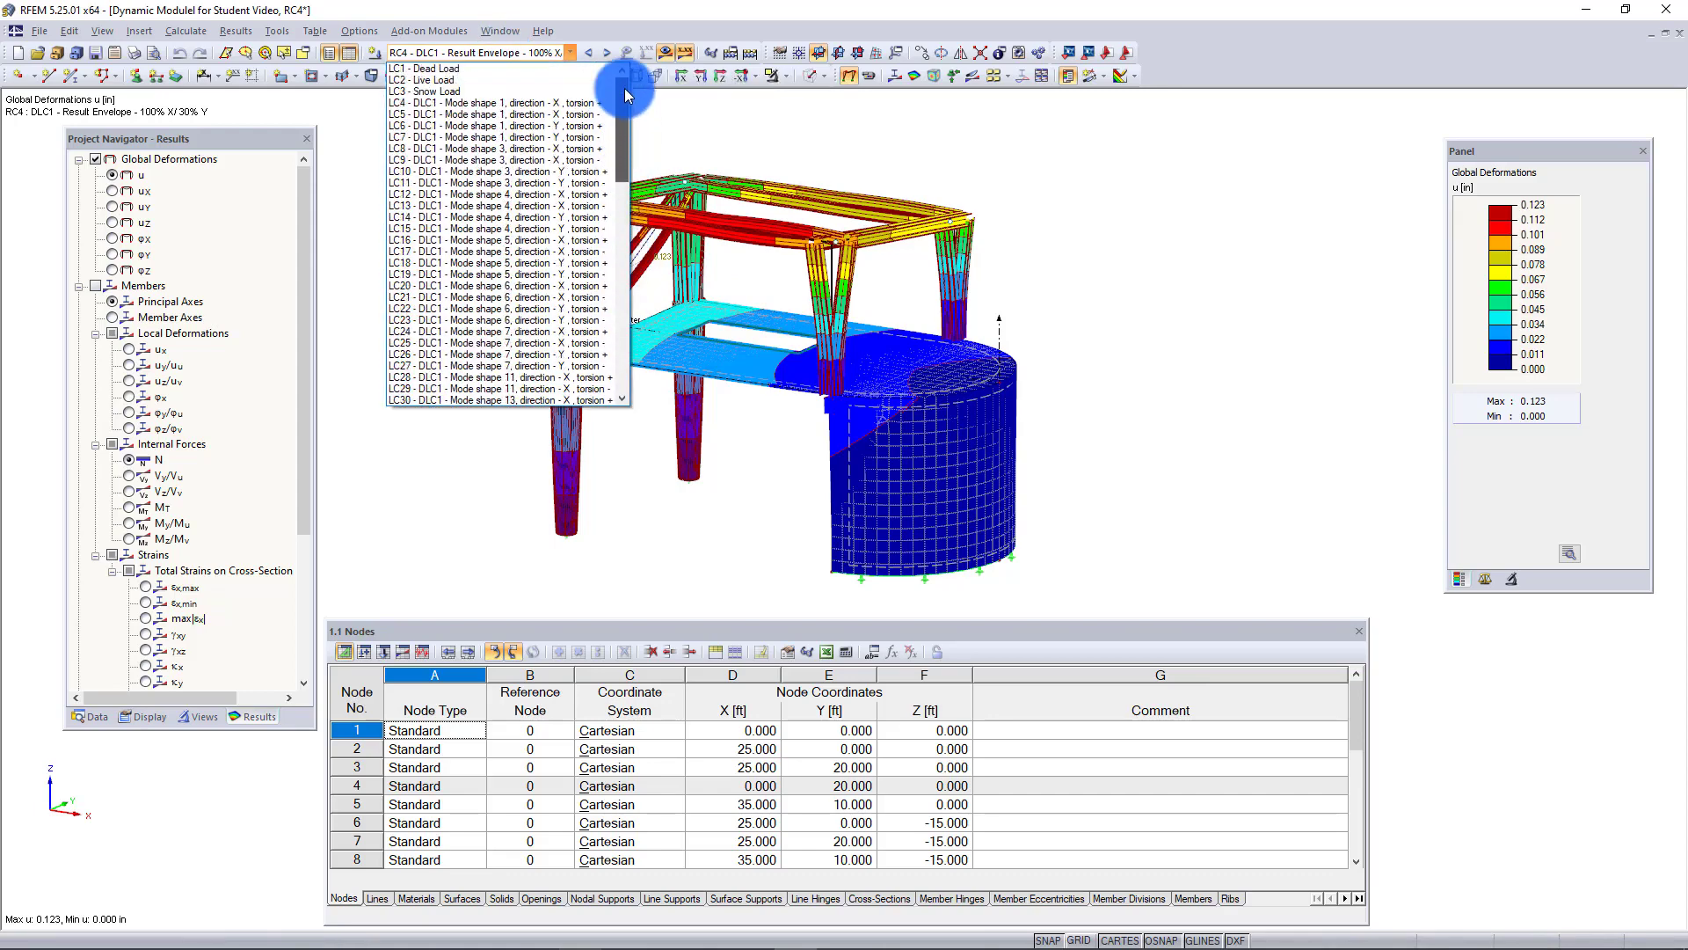
pyautogui.click(491, 109)
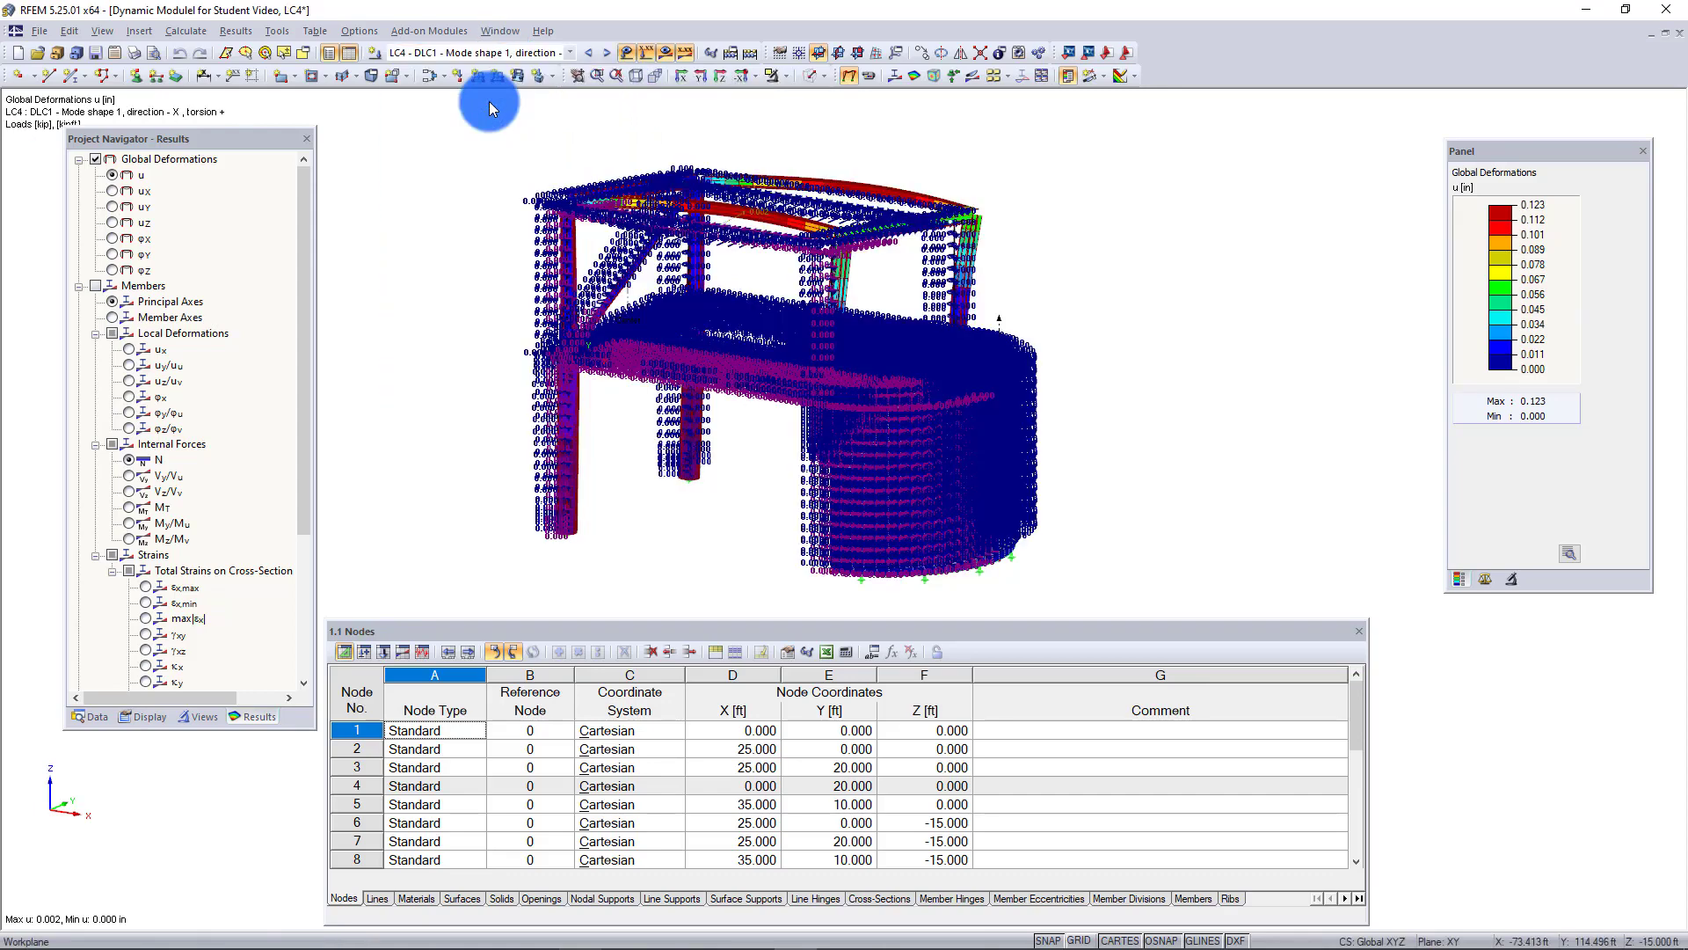
pyautogui.click(626, 53)
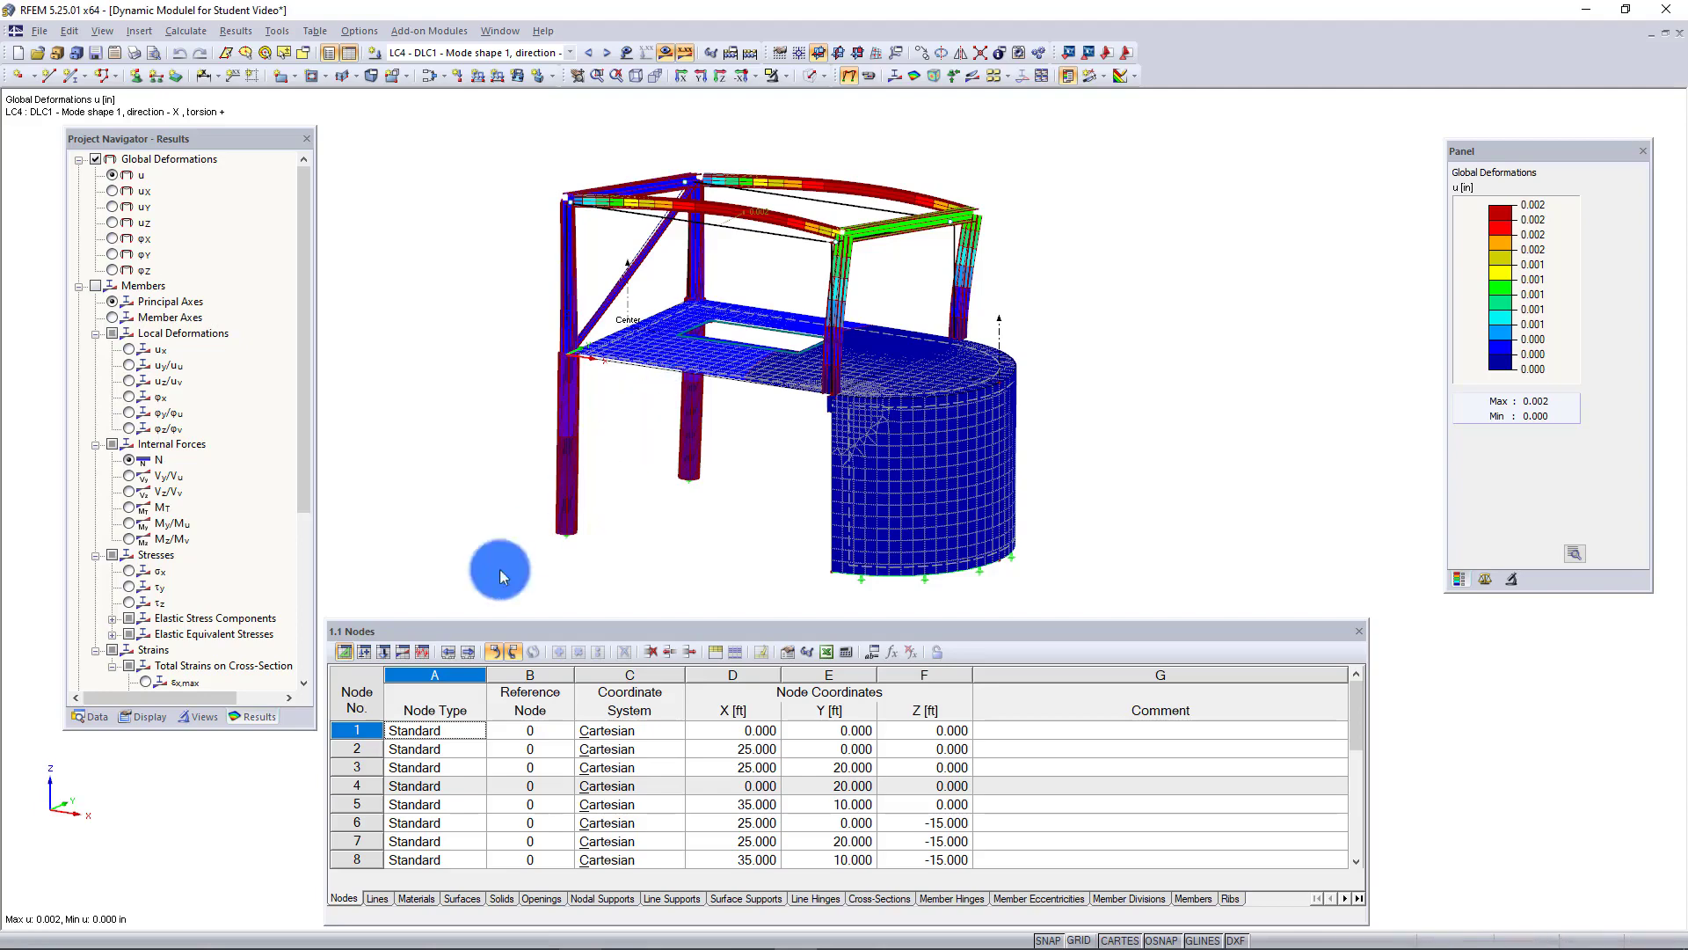
# Step: Open the RF-DYNAM Pro effective modal mass factors table and display the natural vibration of mode shape 1
pyautogui.click(422, 655)
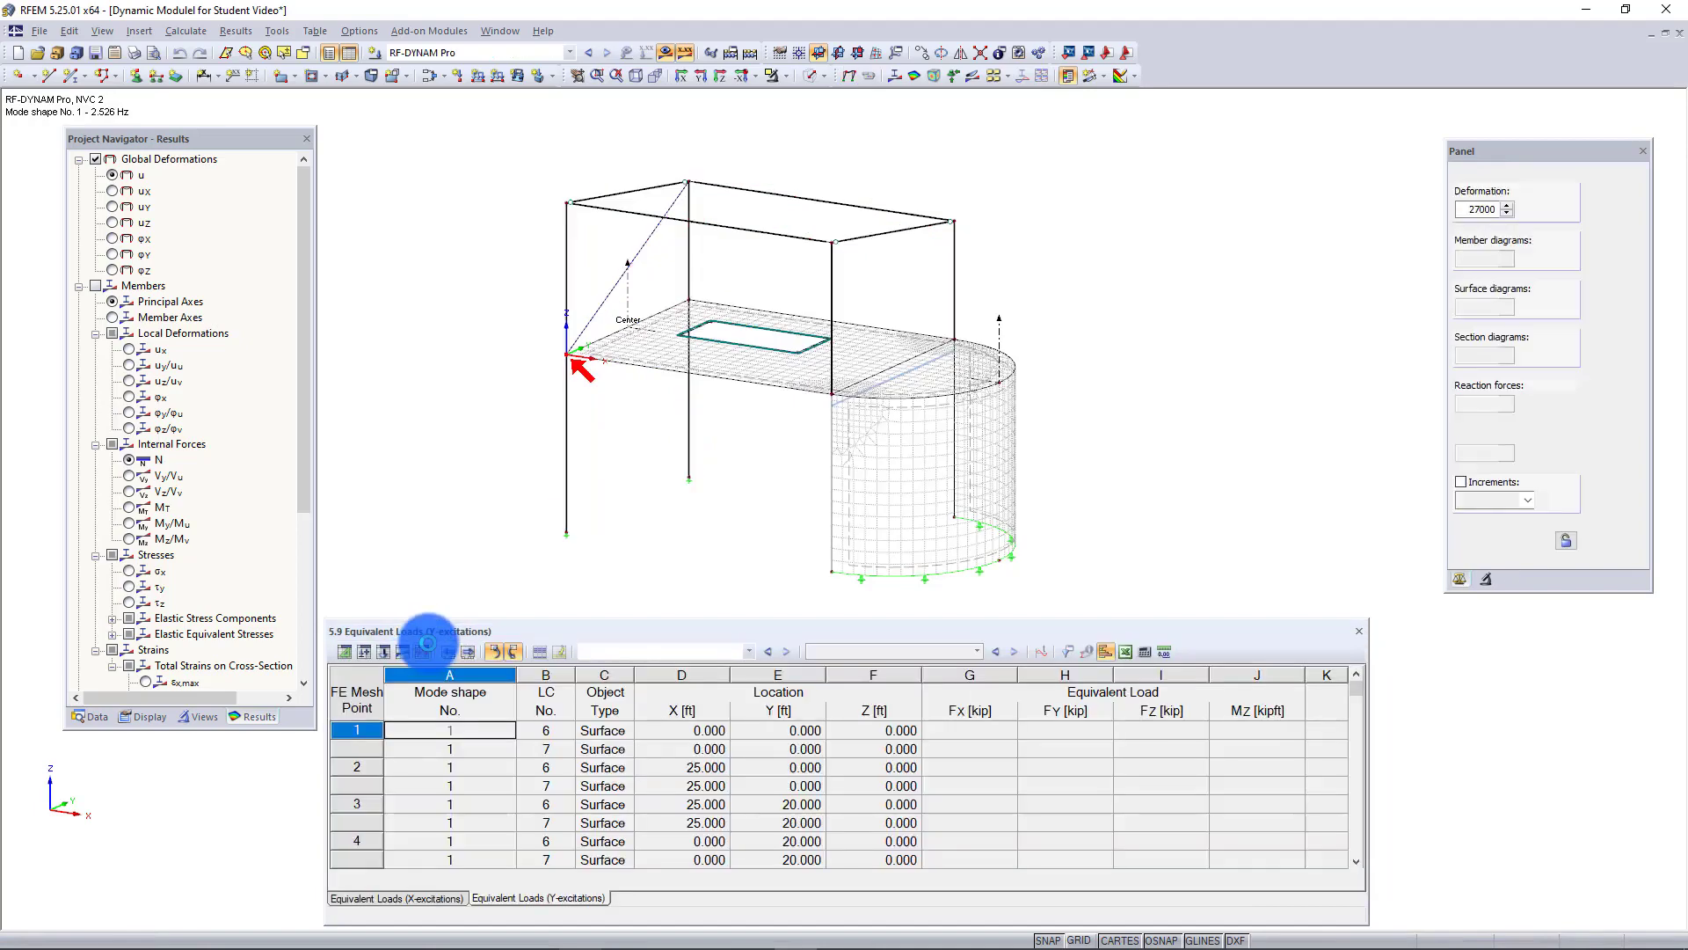
pyautogui.click(1030, 899)
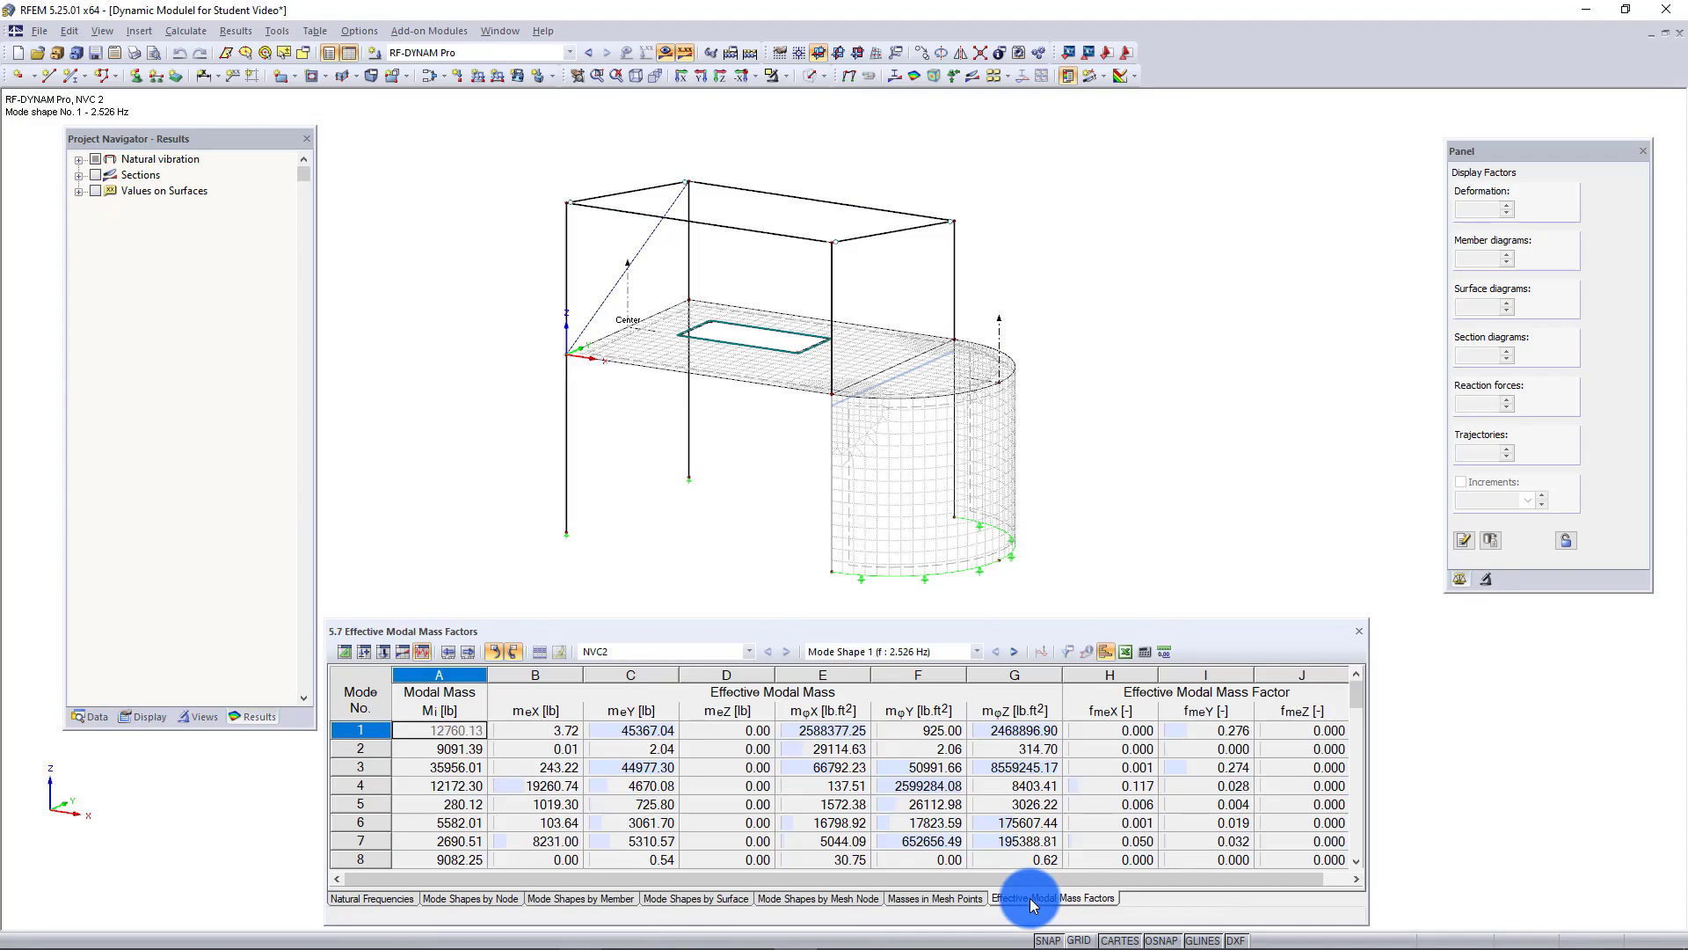
pyautogui.click(366, 731)
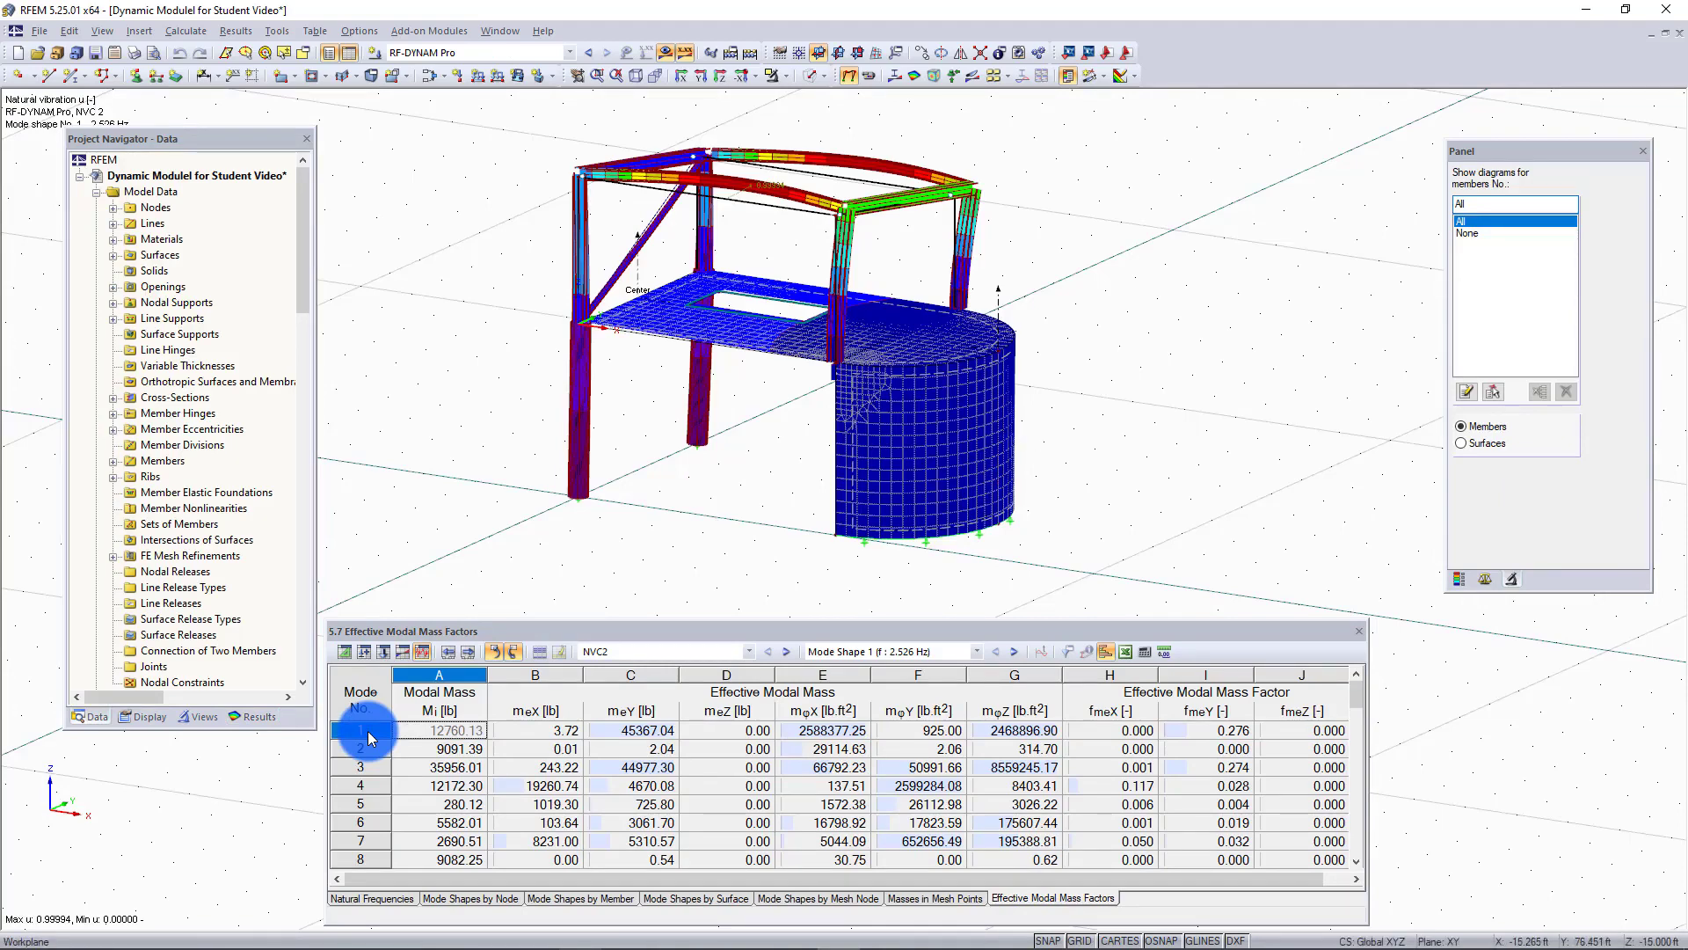
# Step: Return to the results of load case LC4, DLC1 mode shape 1 in direction X with torsion +
pyautogui.click(530, 52)
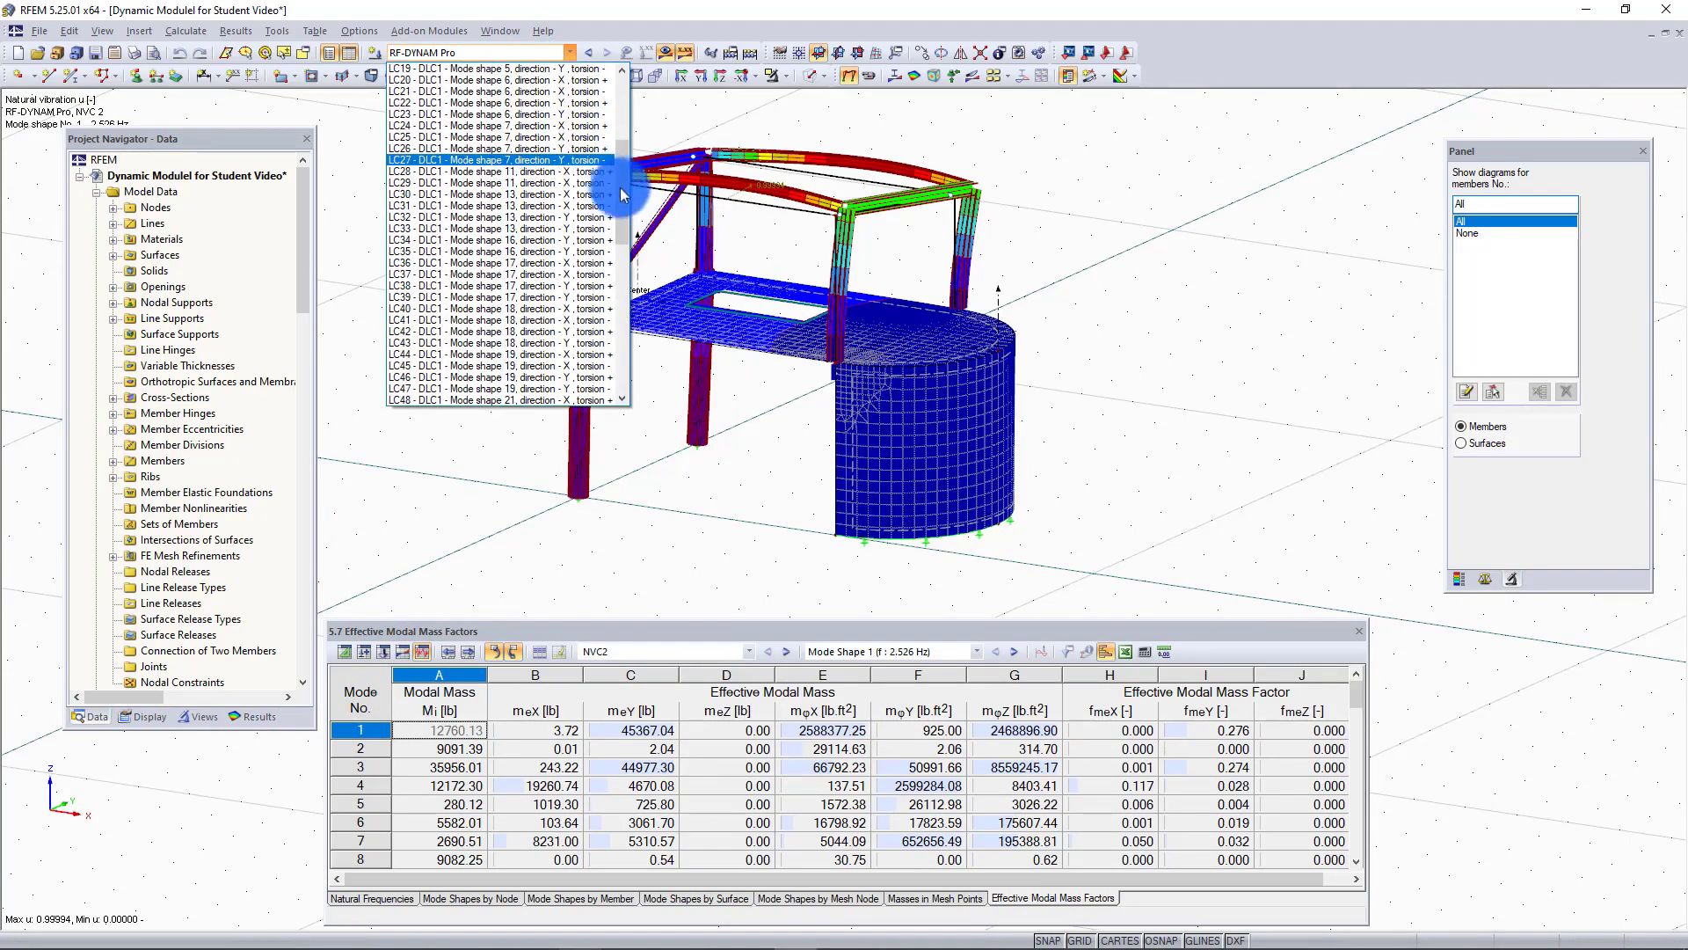
pyautogui.moveTo(620, 187); pyautogui.dragTo(624, 114)
pyautogui.click(489, 103)
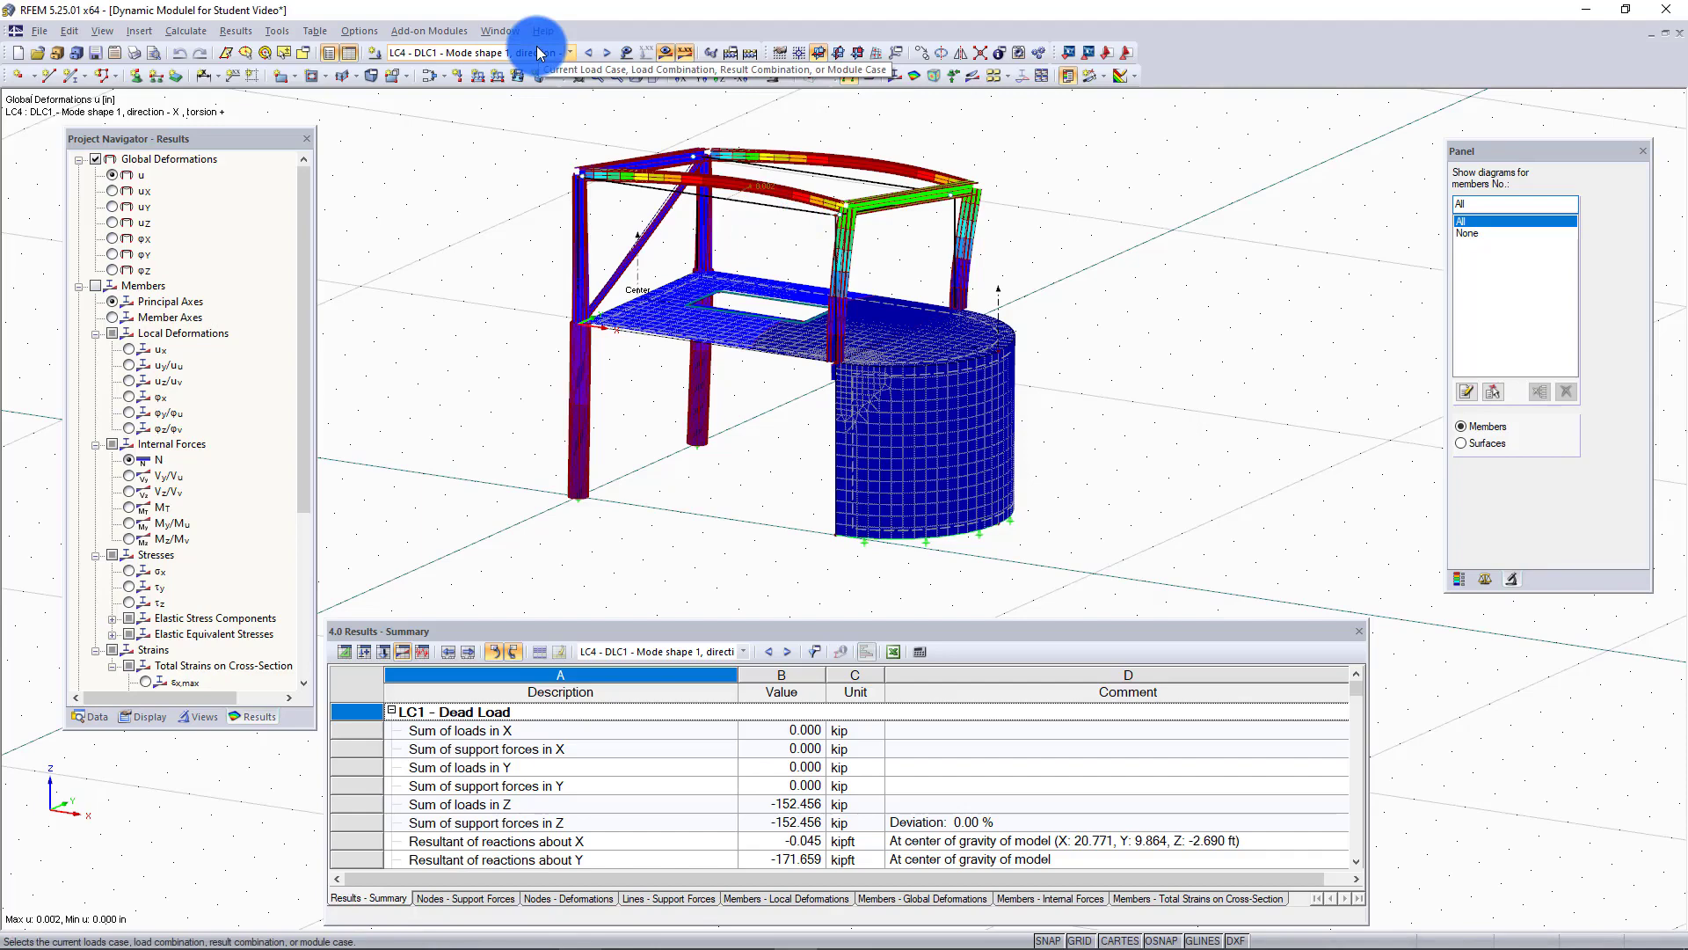
# Step: Look through the generated mode shape load cases and compare the RC4 and RC5 directional result envelopes
pyautogui.click(538, 51)
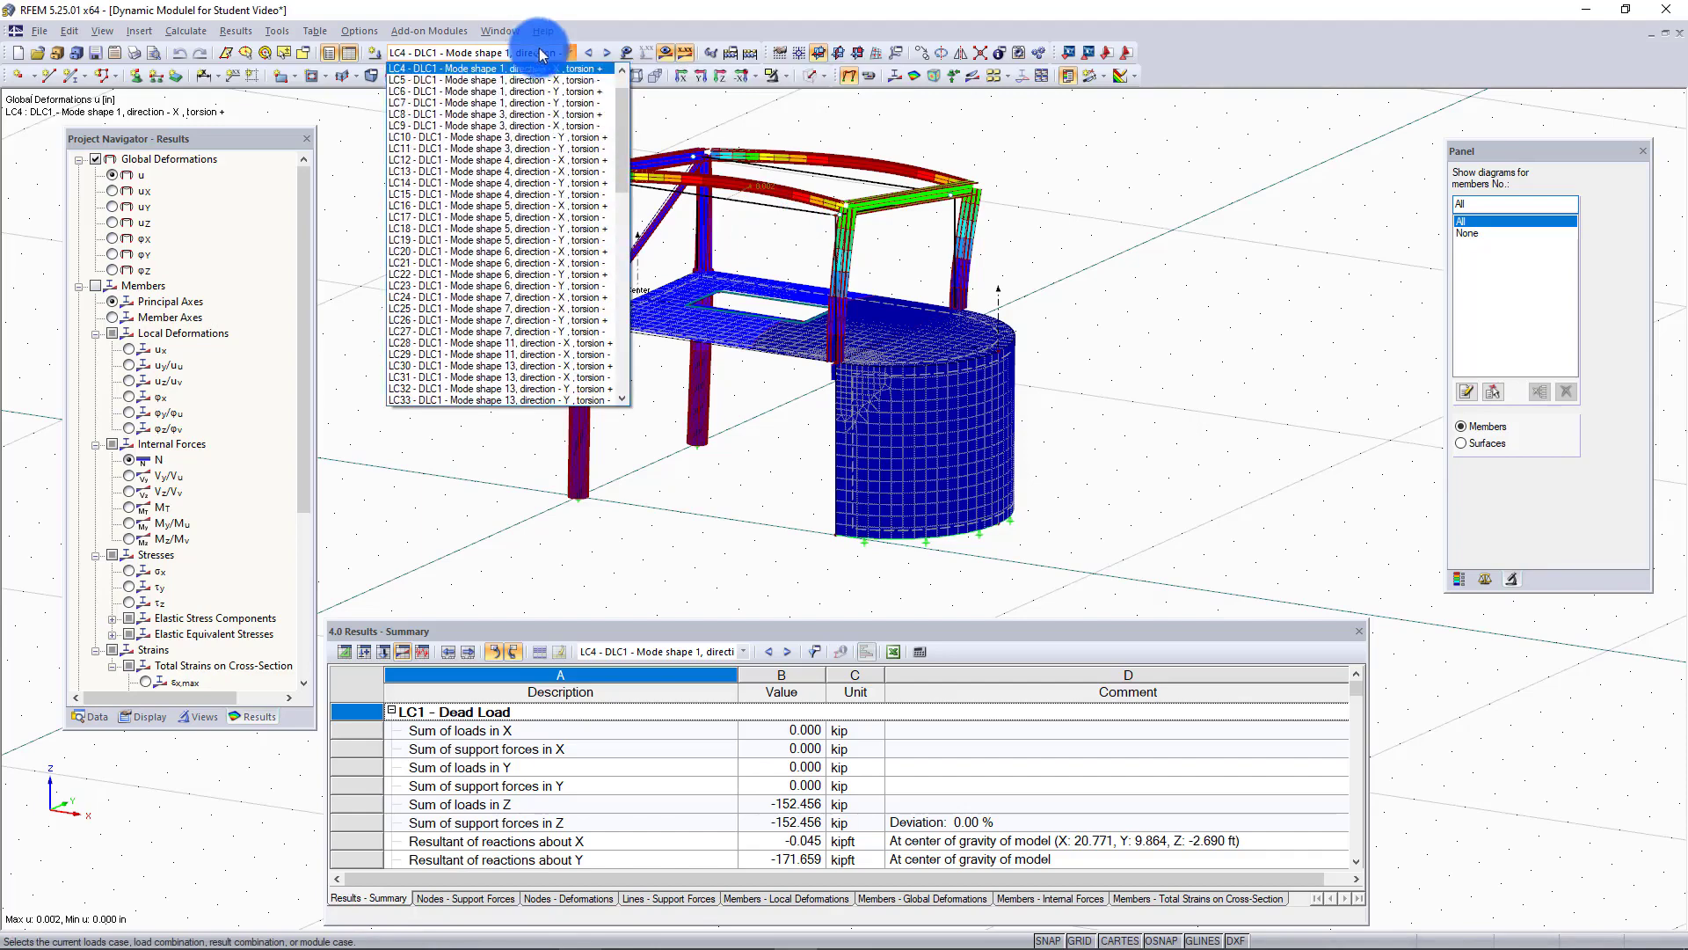
pyautogui.scroll(1, 621, 92)
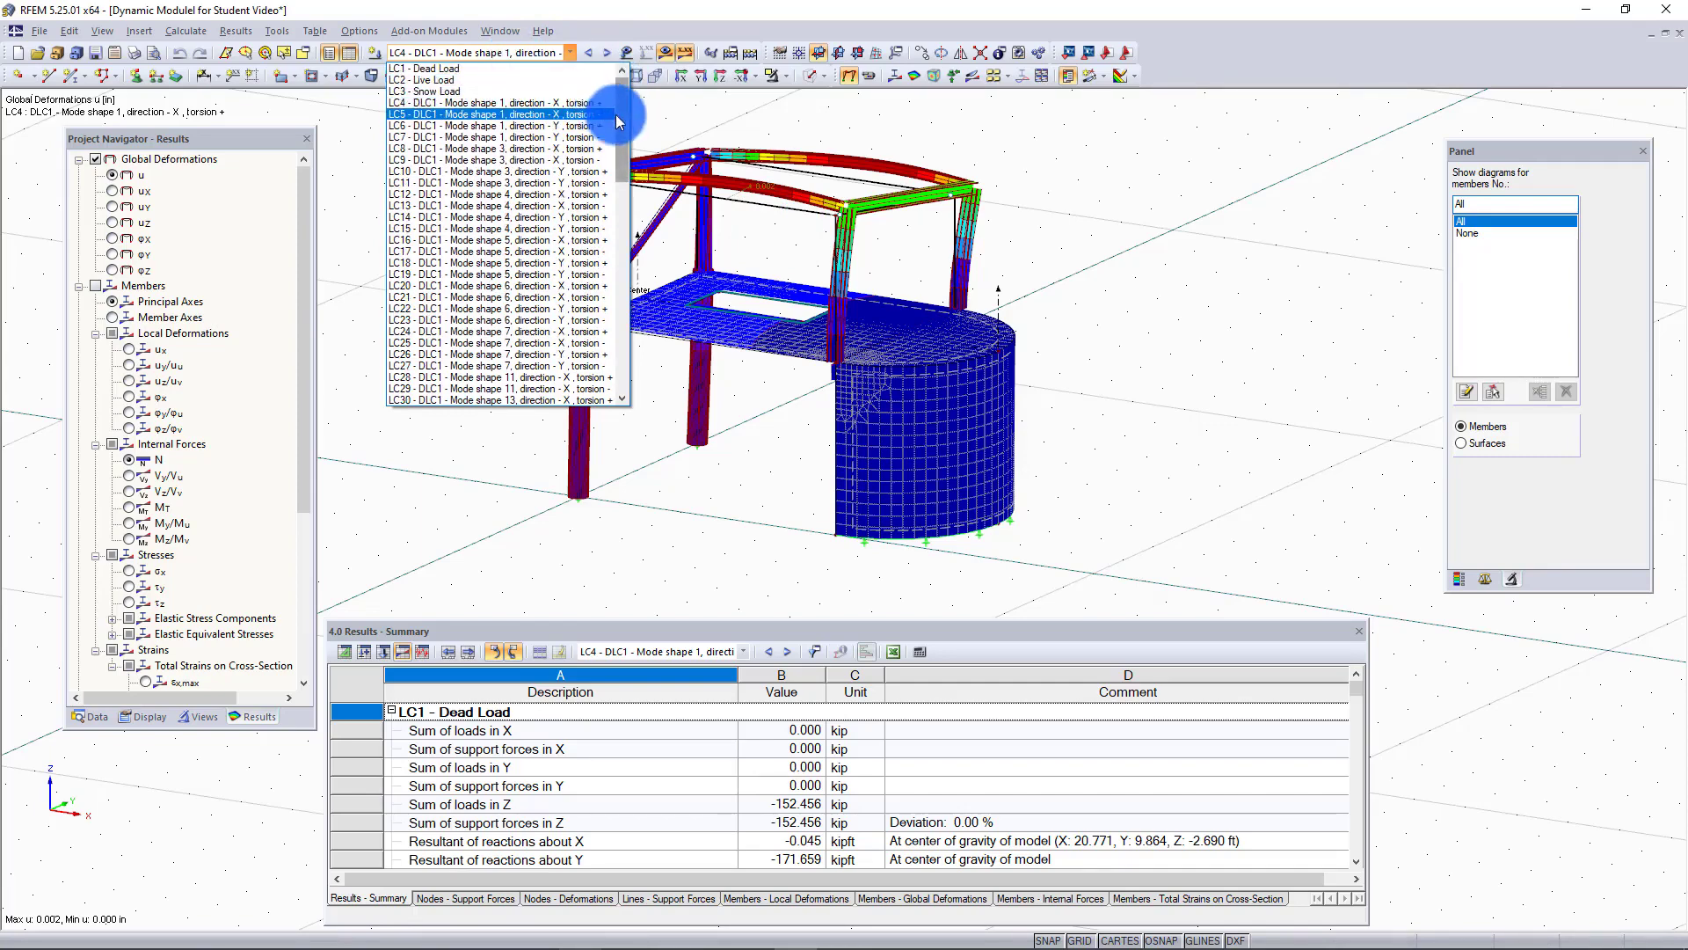
pyautogui.moveTo(622, 102); pyautogui.dragTo(621, 330)
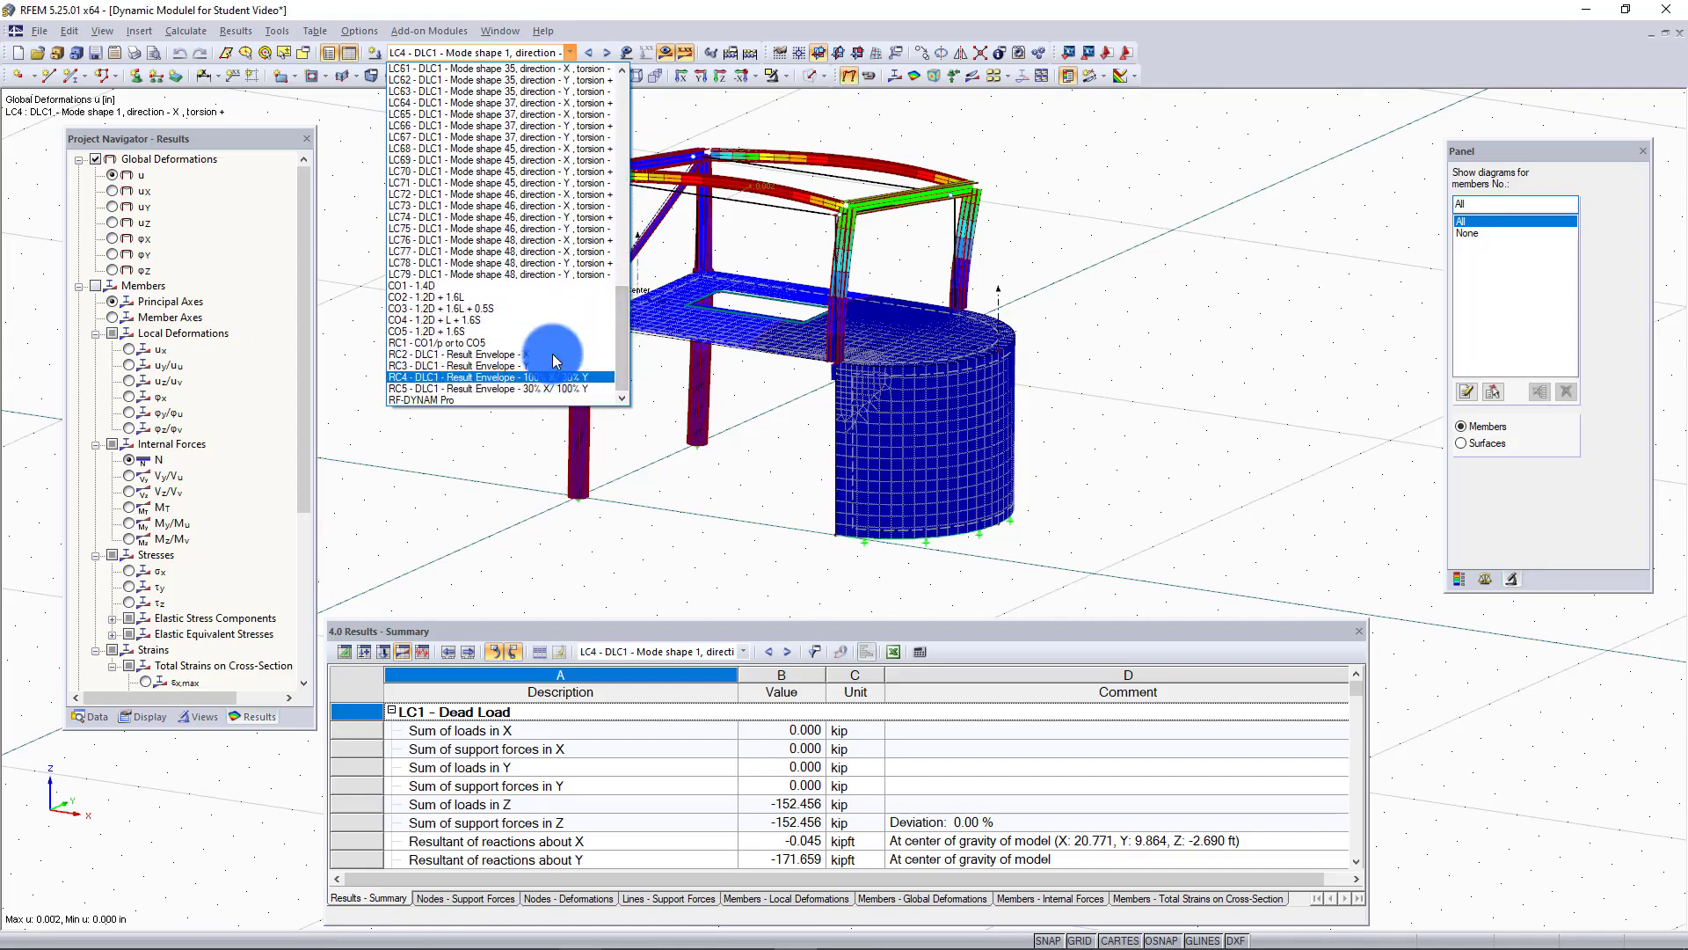
pyautogui.press('Down')
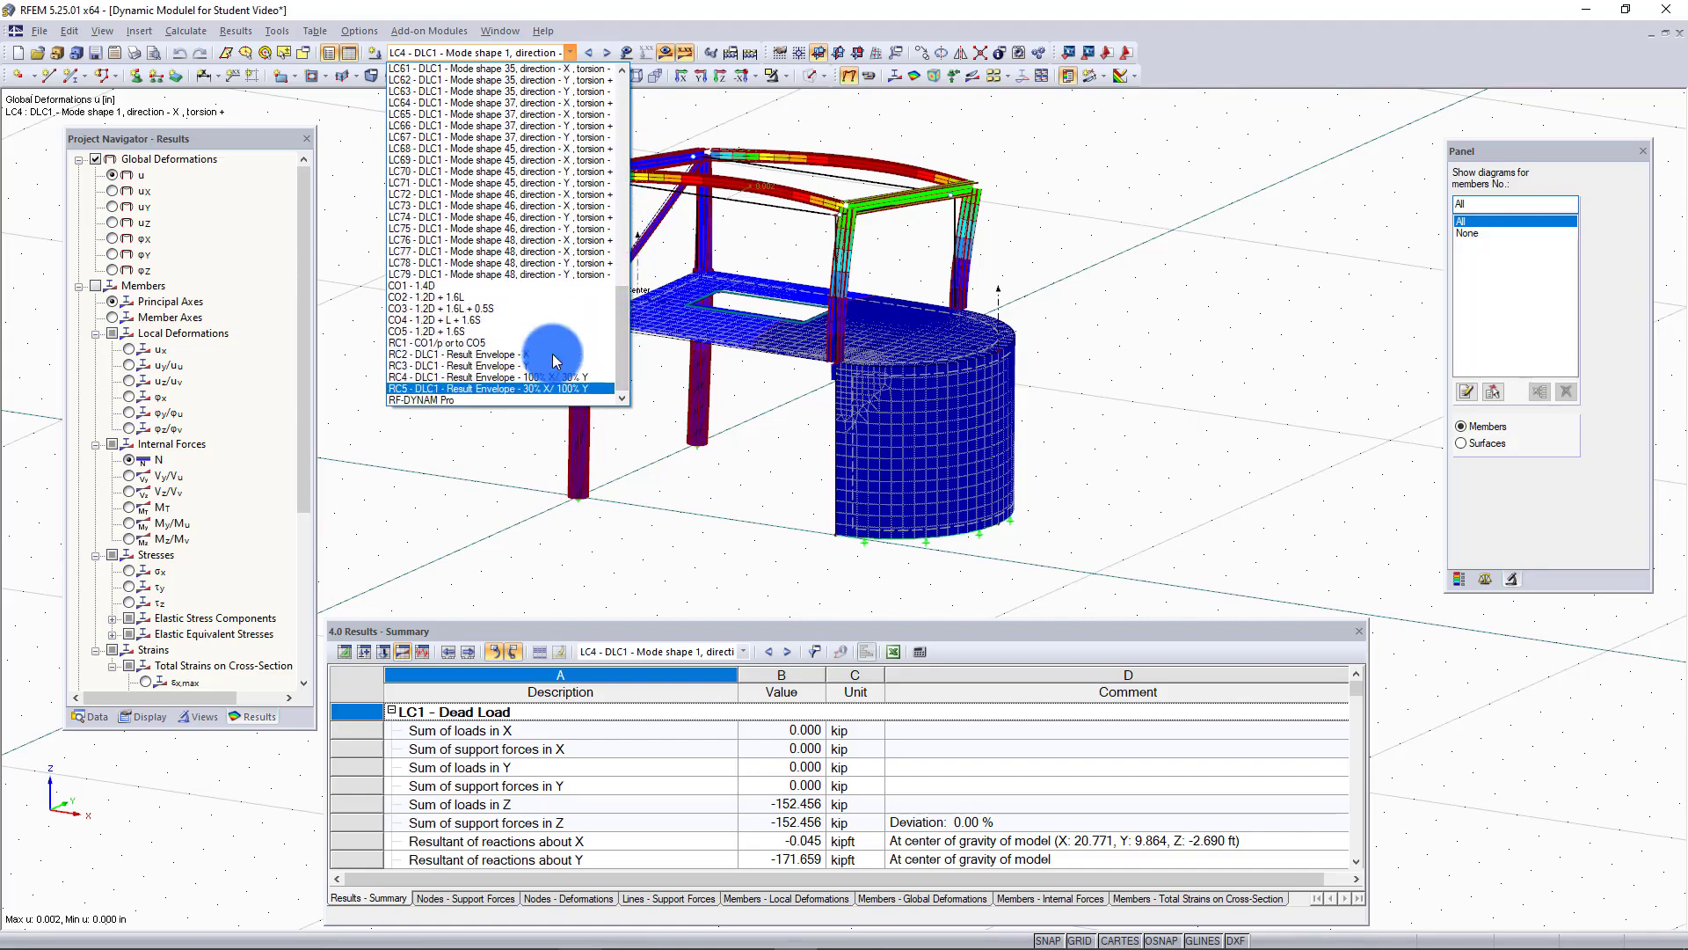
pyautogui.press('Up')
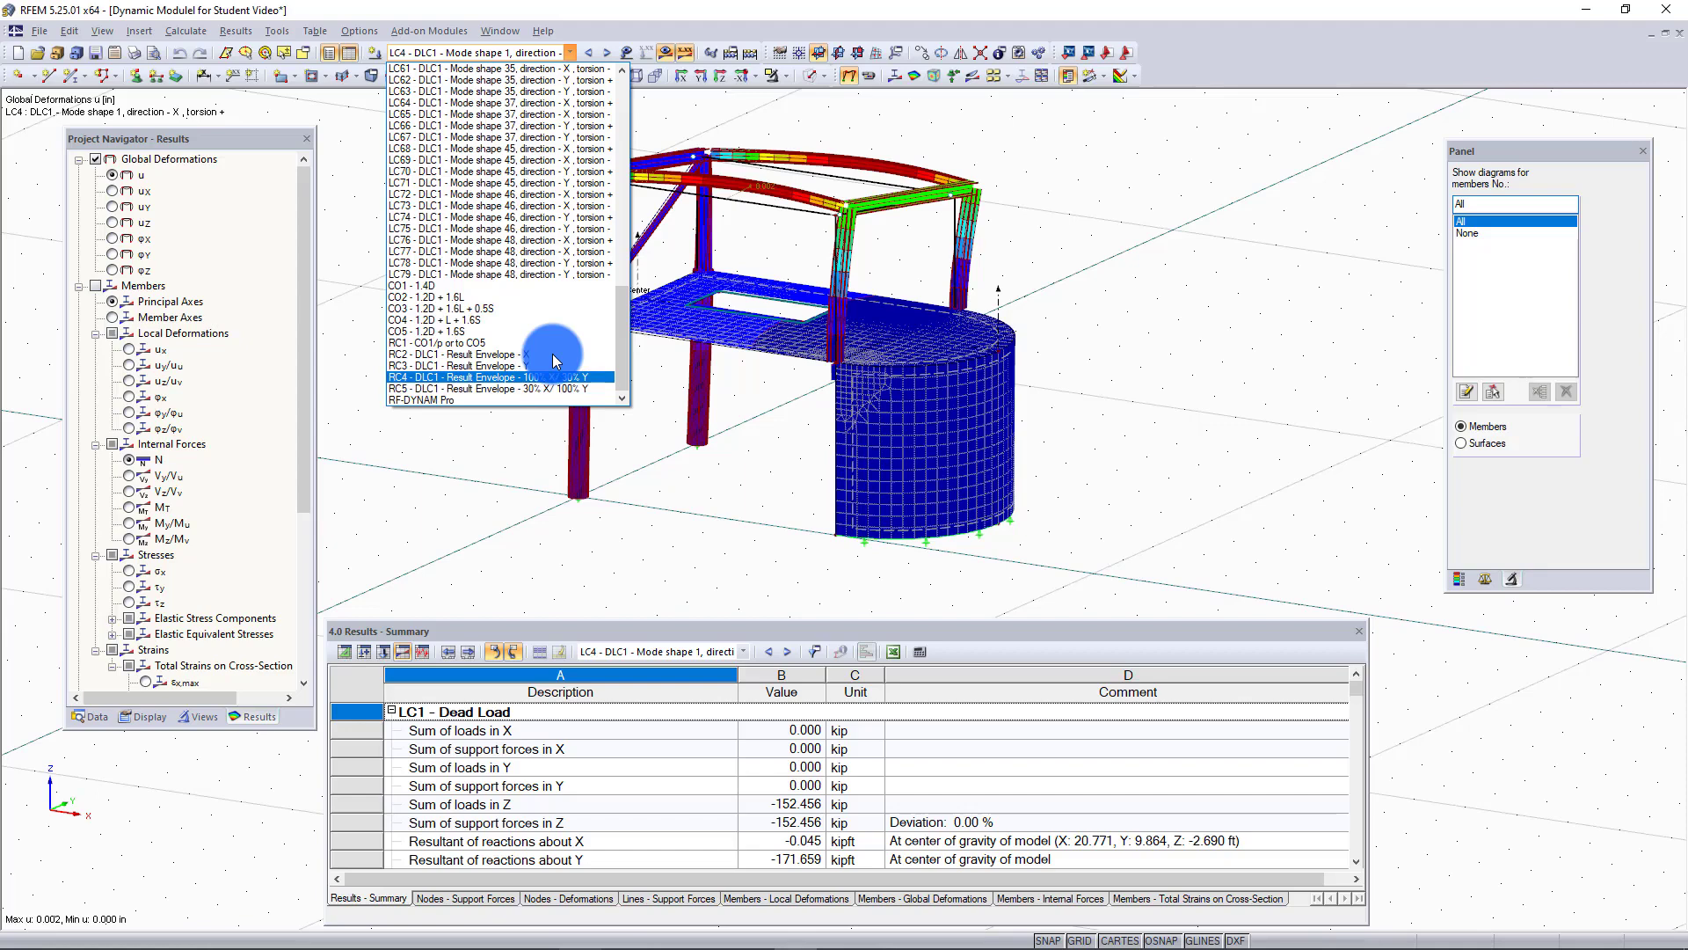
pyautogui.press('Down')
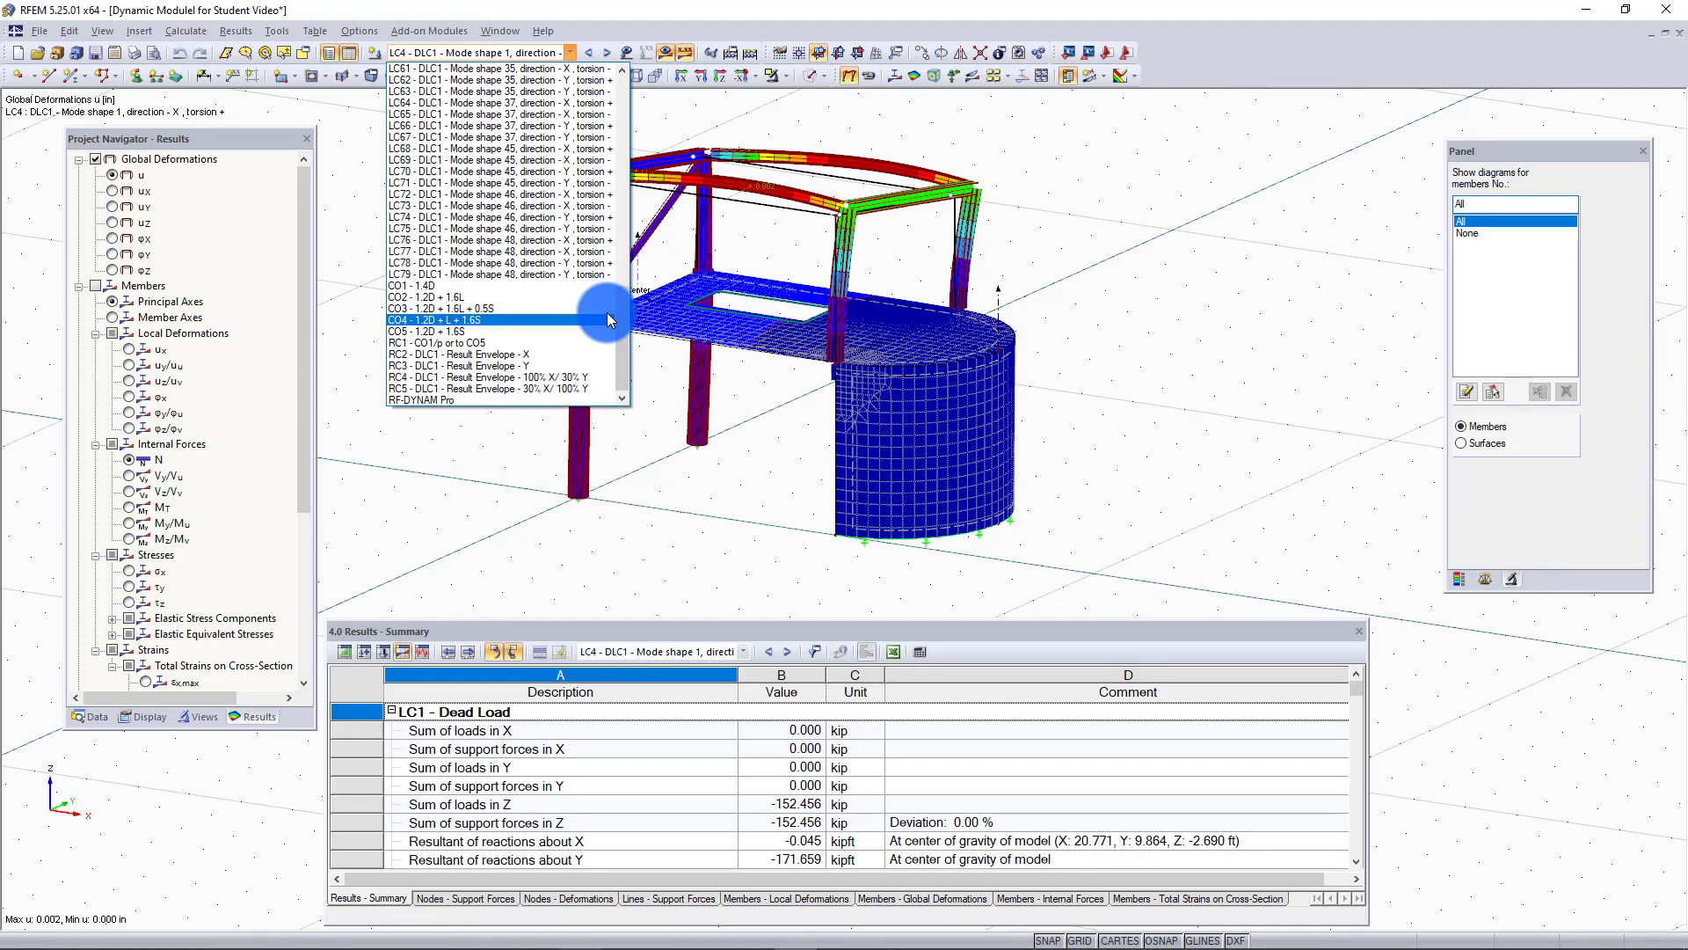
pyautogui.click(568, 53)
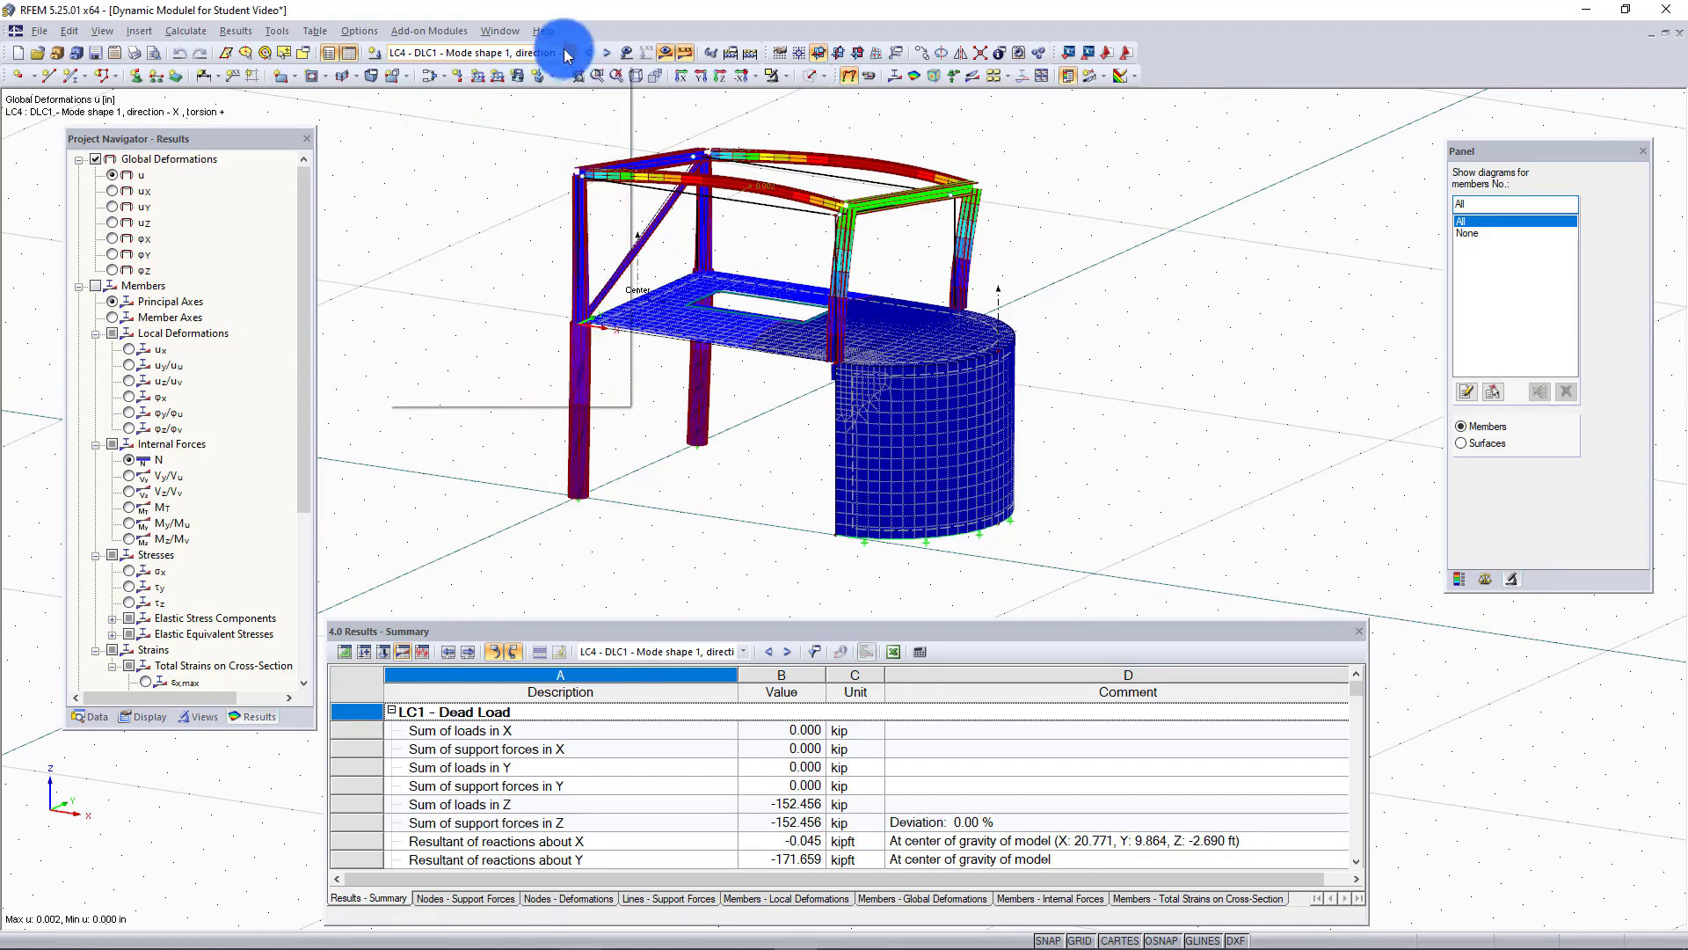
# Step: Create a new result combination in the load case definitions and describe it as "Gravity loads and Seismic"
pyautogui.click(430, 78)
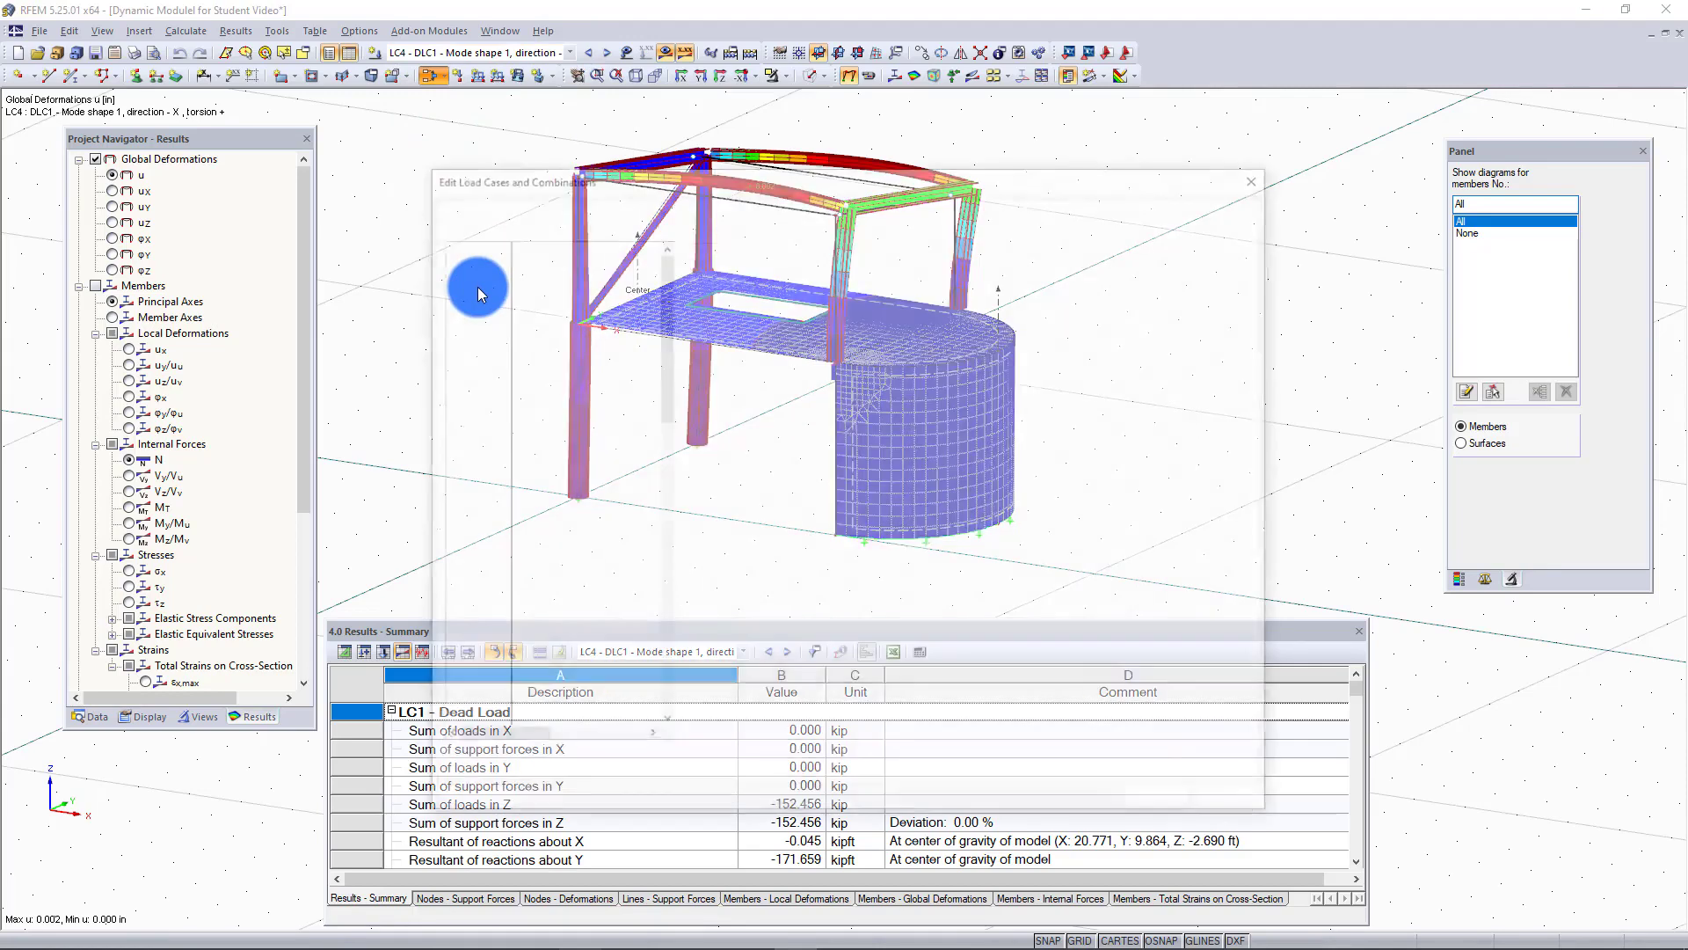
pyautogui.click(860, 205)
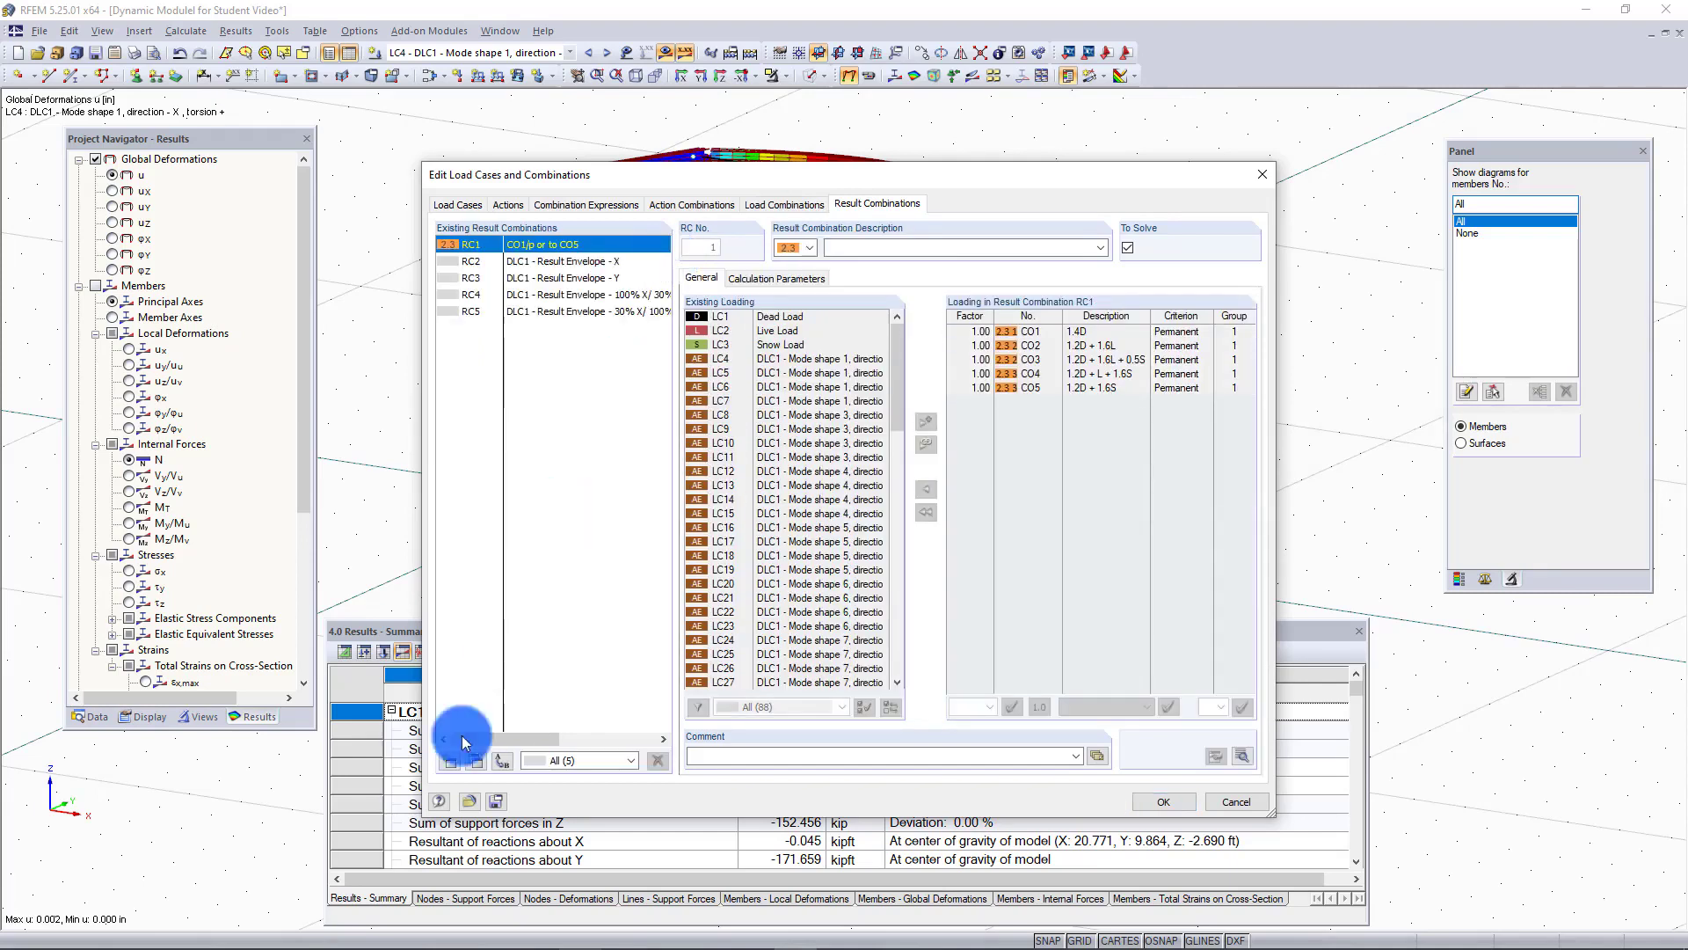
pyautogui.click(450, 762)
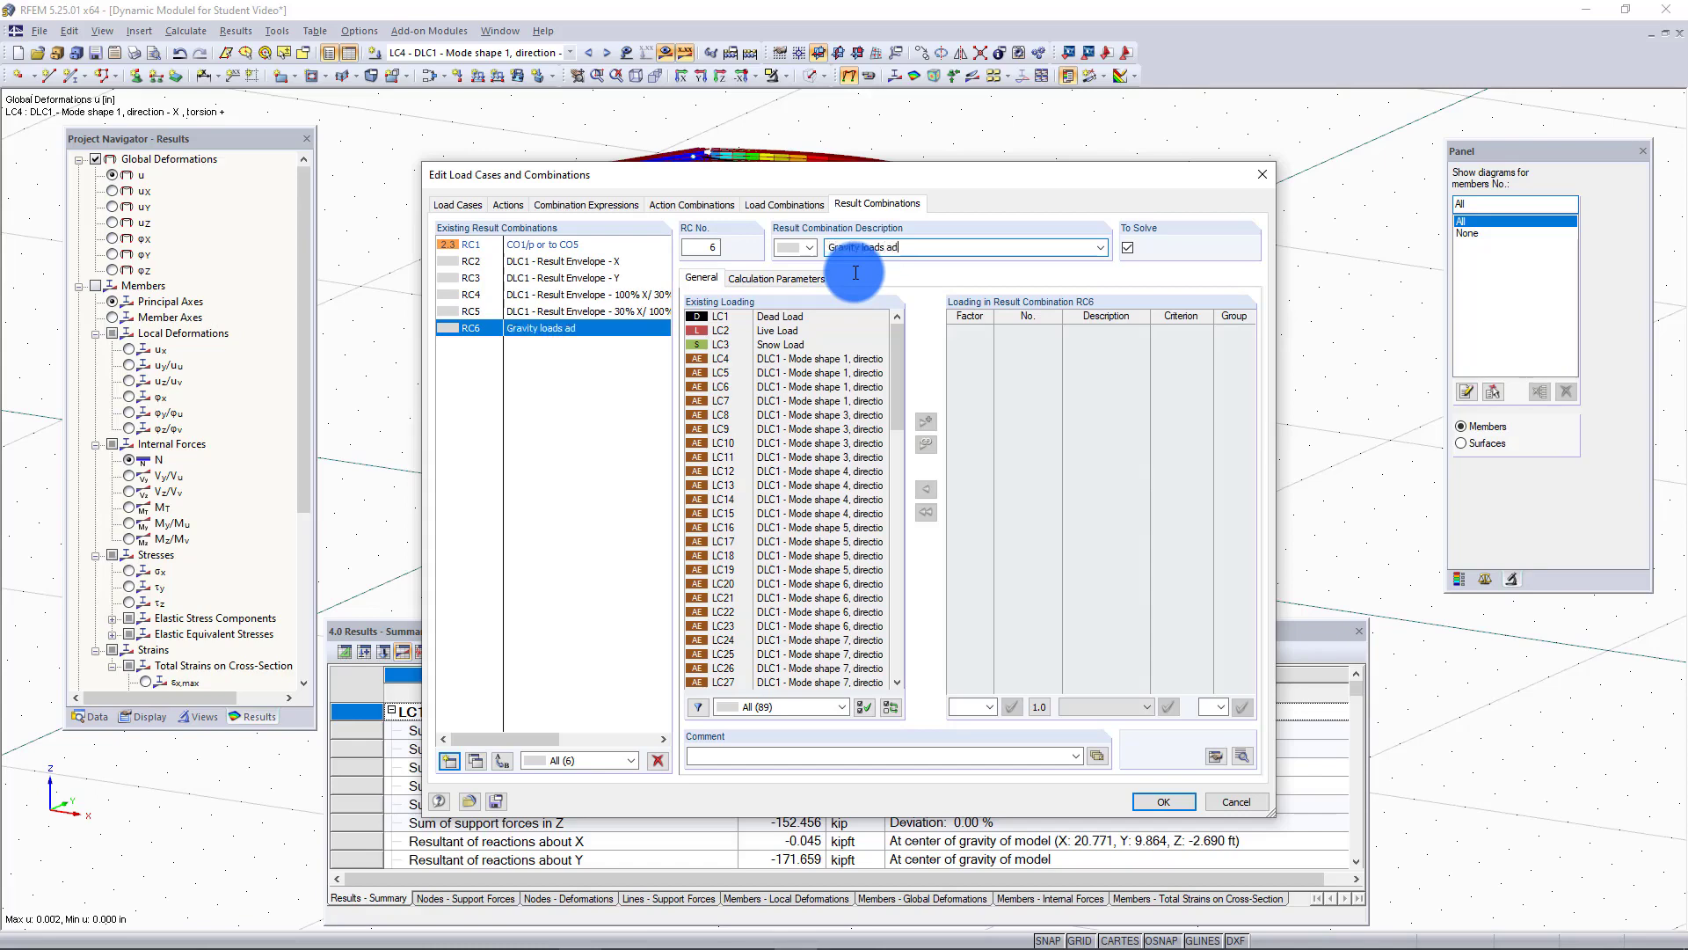
pyautogui.write('eismic')
# Step: Add load cases LC1 Dead Load, LC2 Live Load and LC3 Snow Load to the Gravity loads and Seismic combination
pyautogui.click(788, 318)
pyautogui.click(927, 421)
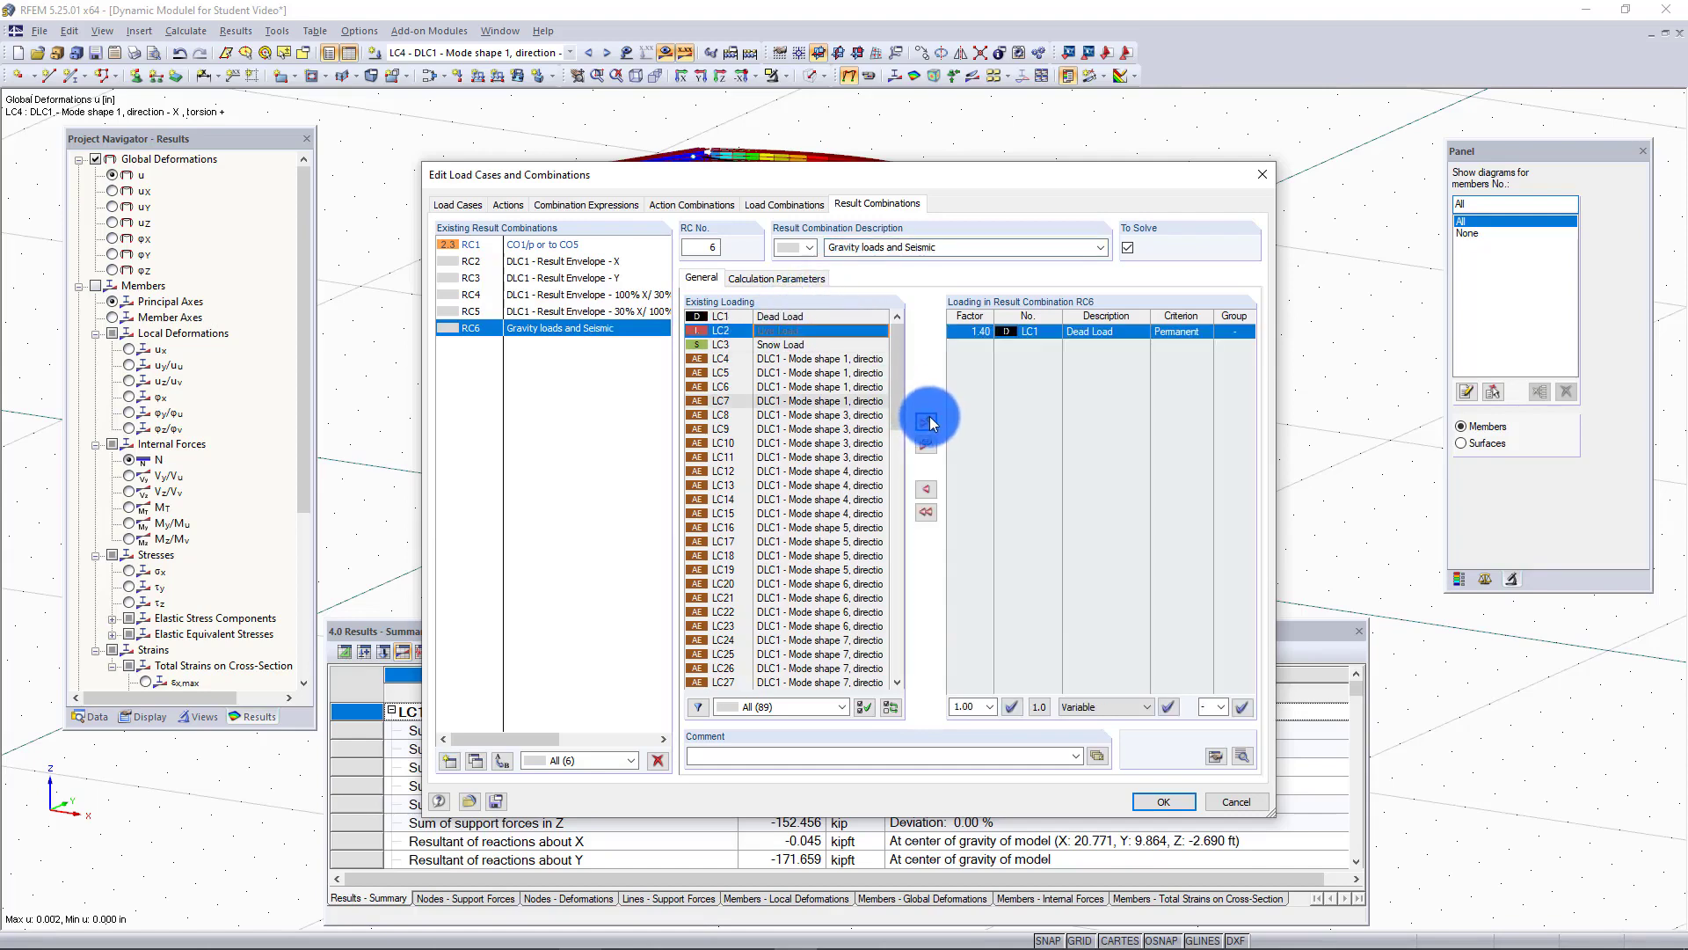
pyautogui.click(929, 422)
pyautogui.click(929, 422)
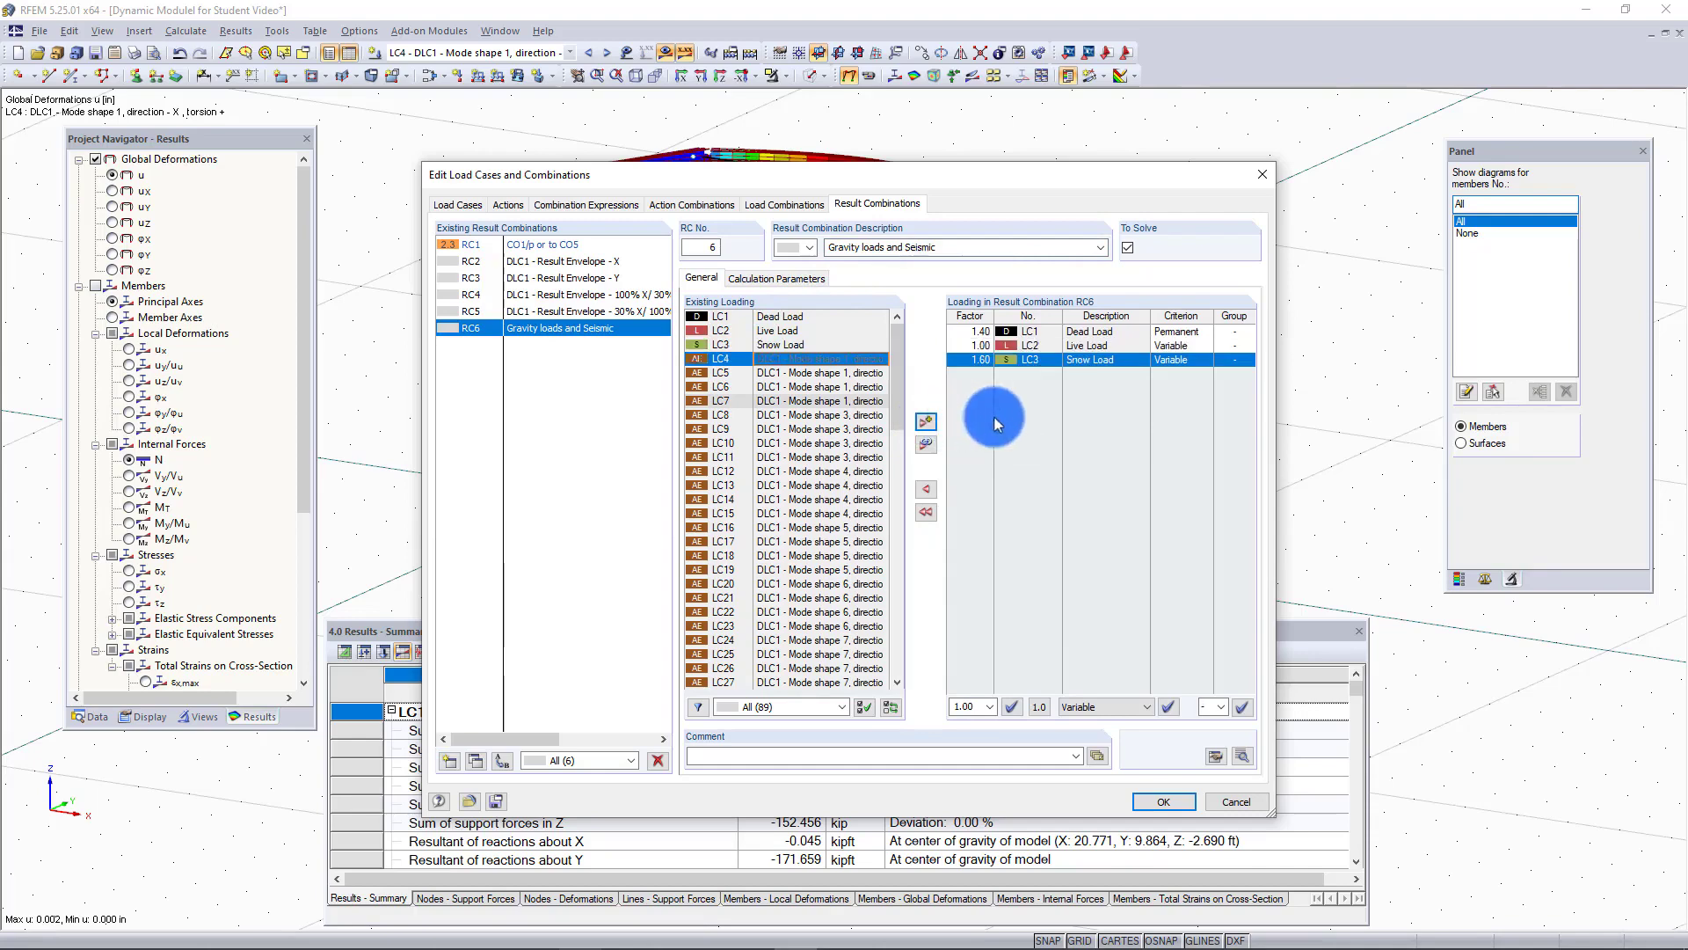
# Step: Set the combination factors to 1.20 for dead load, 1.00 for live load and 0.20 for snow load
pyautogui.click(977, 330)
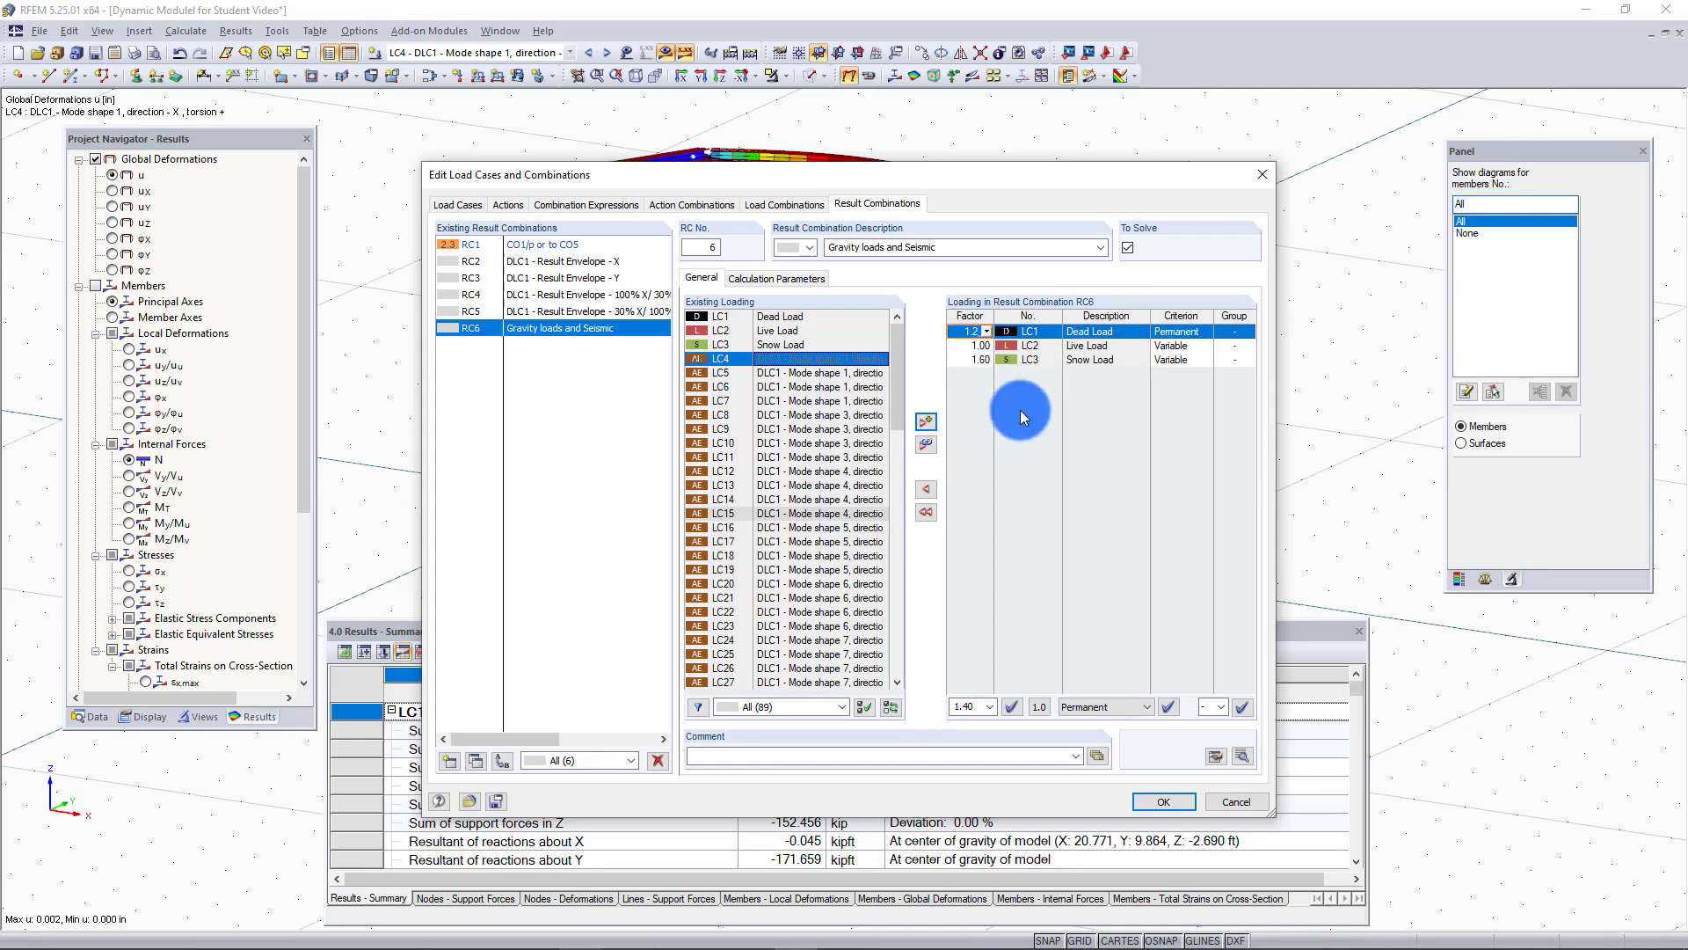
pyautogui.write('1.2')
pyautogui.click(979, 344)
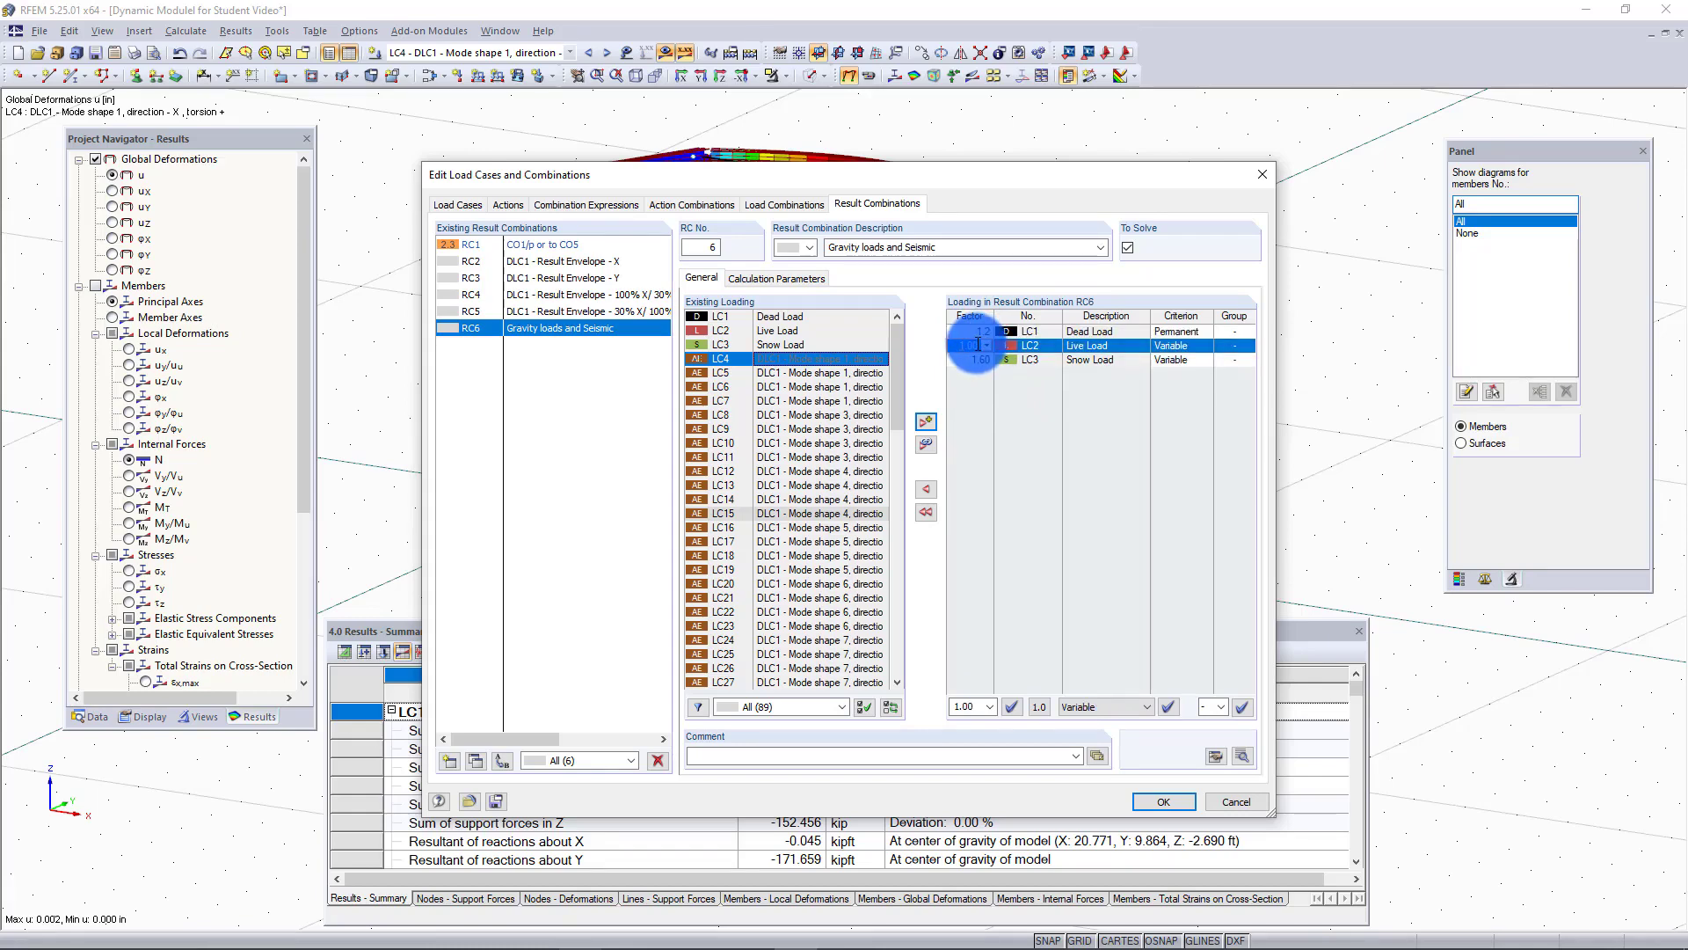
pyautogui.click(981, 360)
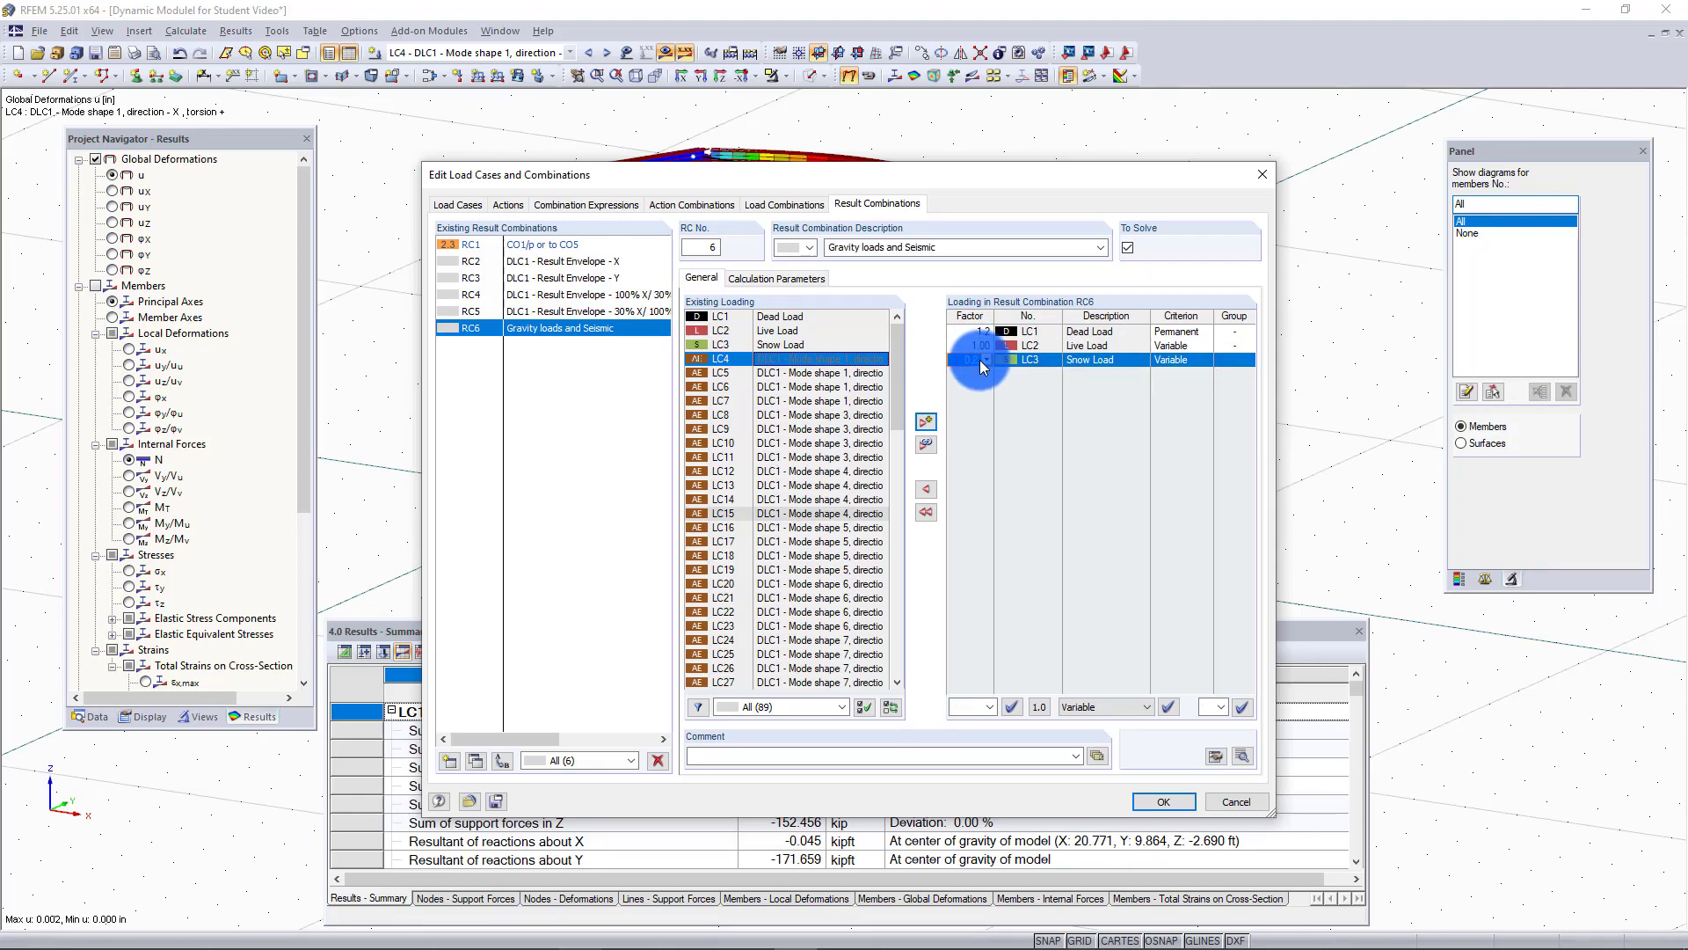
pyautogui.press('Tab')
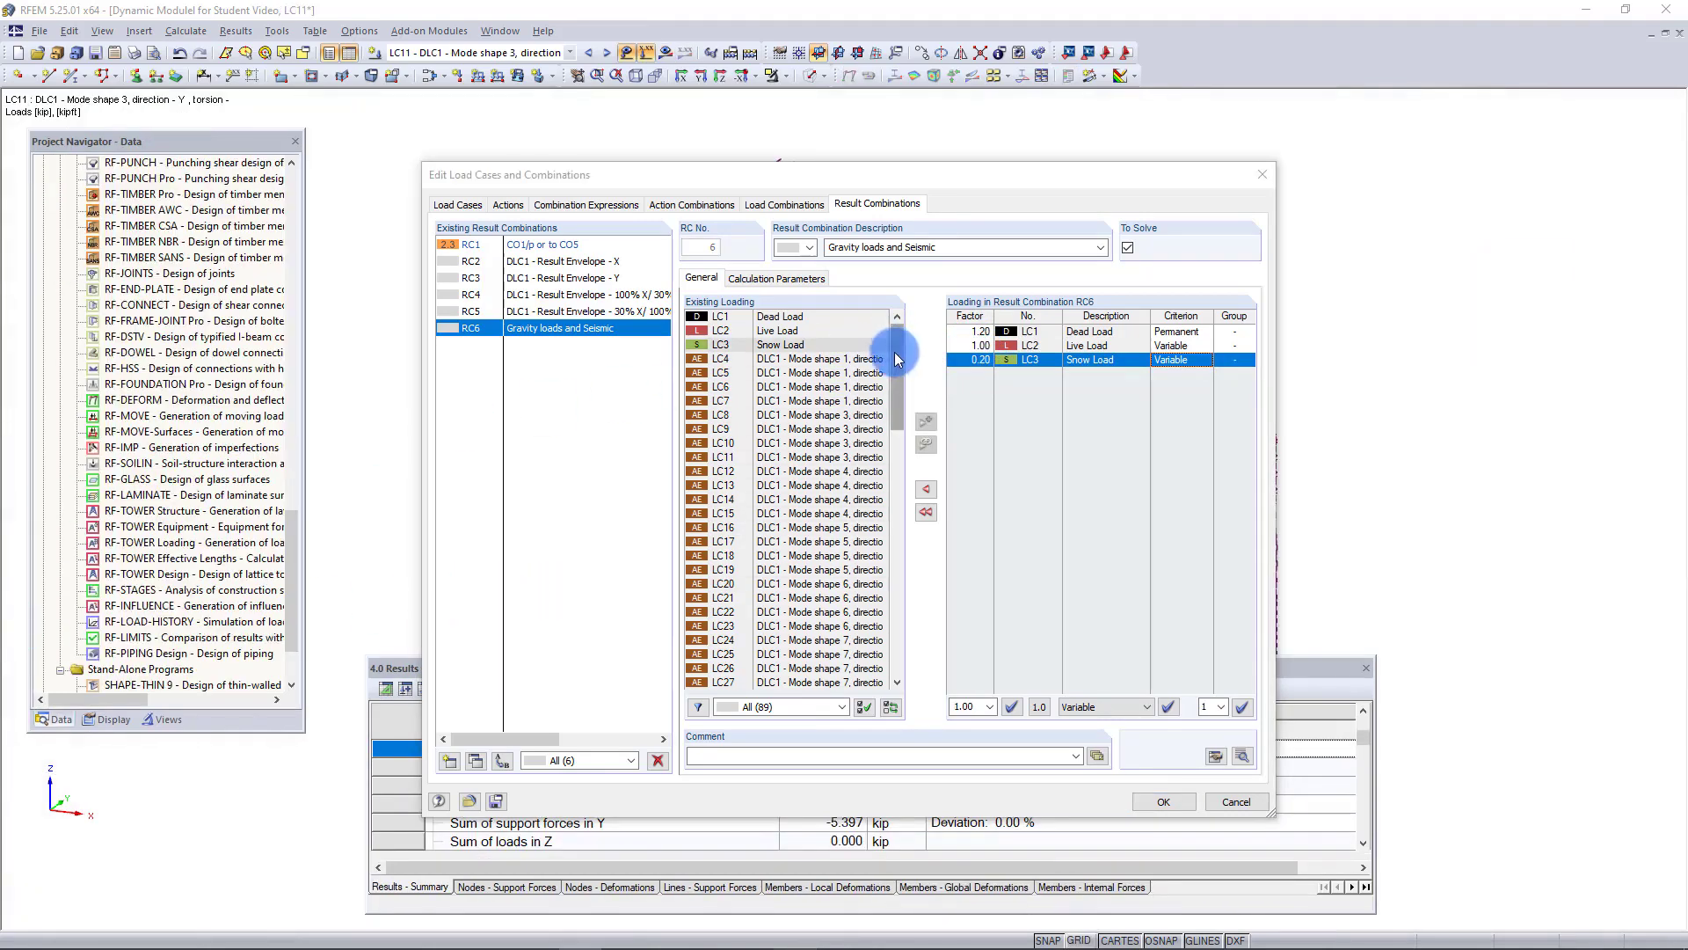
# Step: Add result envelopes RC4 and RC5 to the Gravity loads and Seismic combination as 'or' alternatives and accept the load case definitions
pyautogui.moveTo(894, 346); pyautogui.dragTo(894, 651)
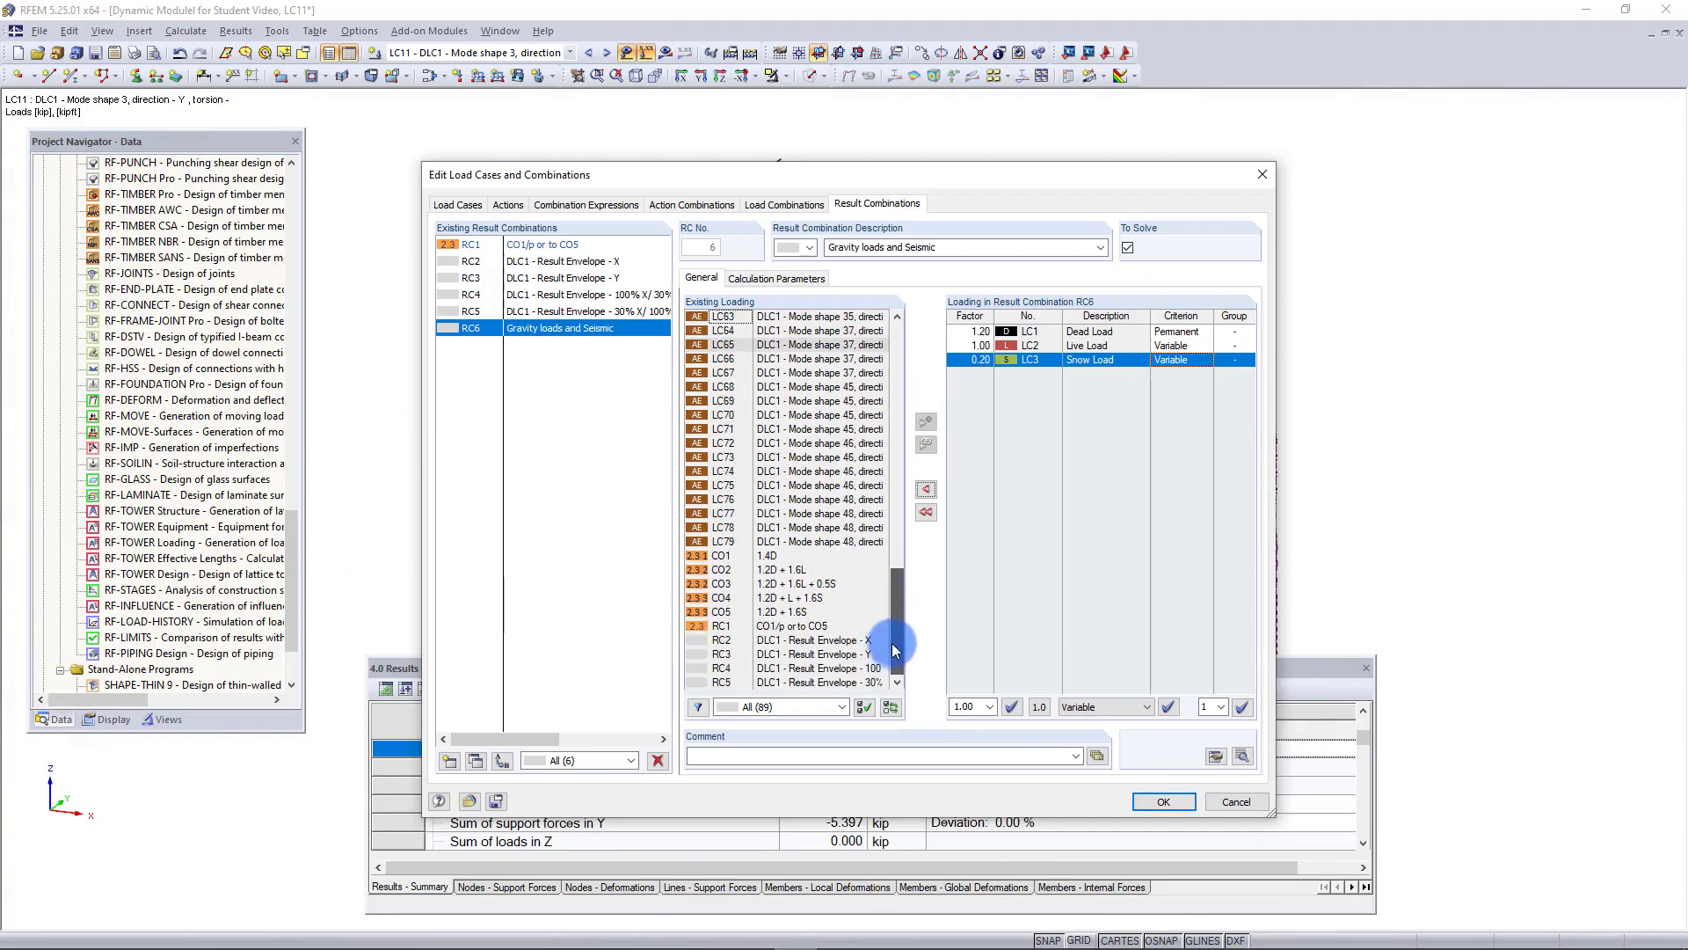
pyautogui.click(837, 670)
pyautogui.keyDown('shift'); pyautogui.click(840, 684); pyautogui.keyUp('shift')
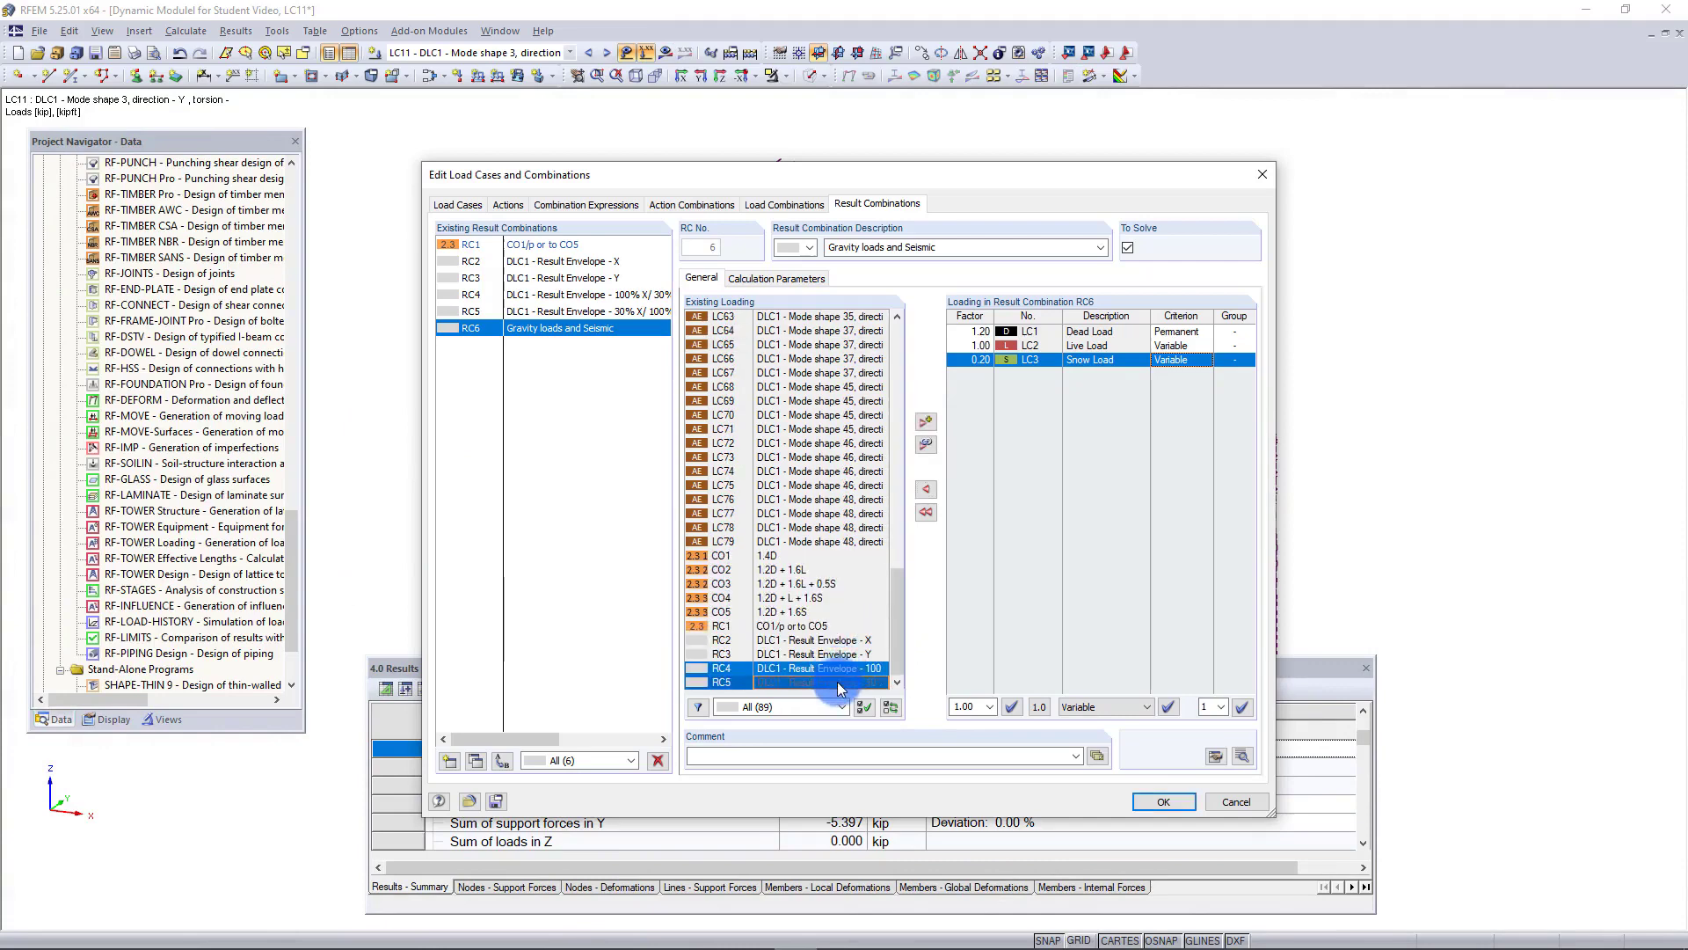
pyautogui.click(928, 450)
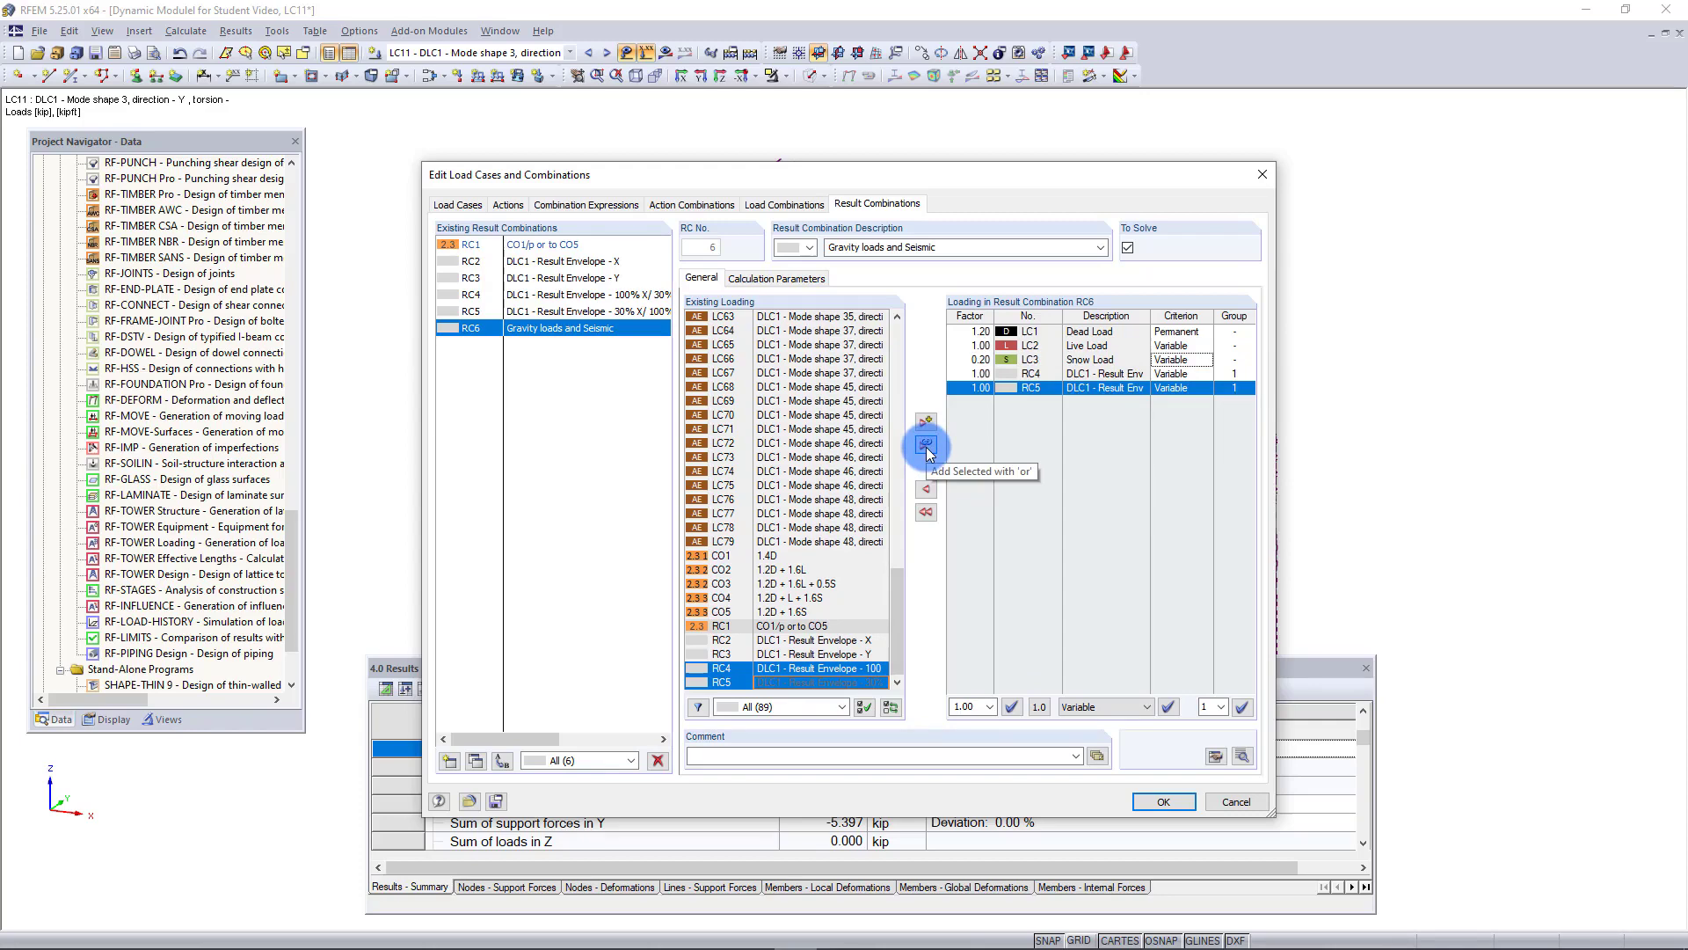
pyautogui.click(1046, 389)
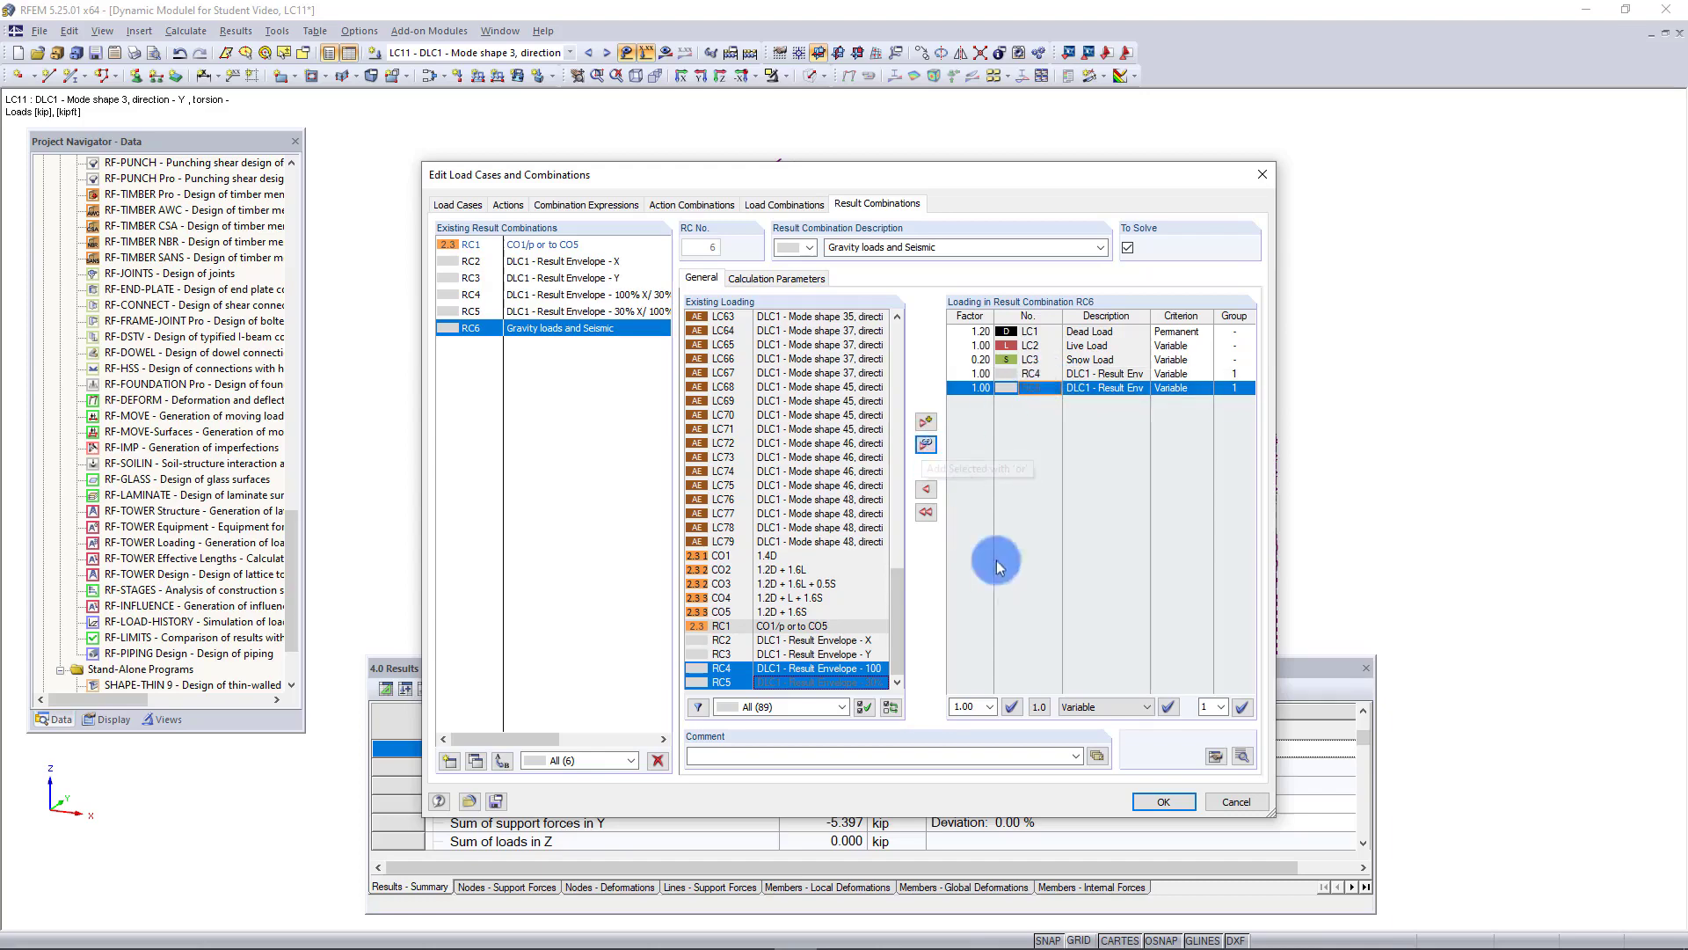
pyautogui.click(1161, 802)
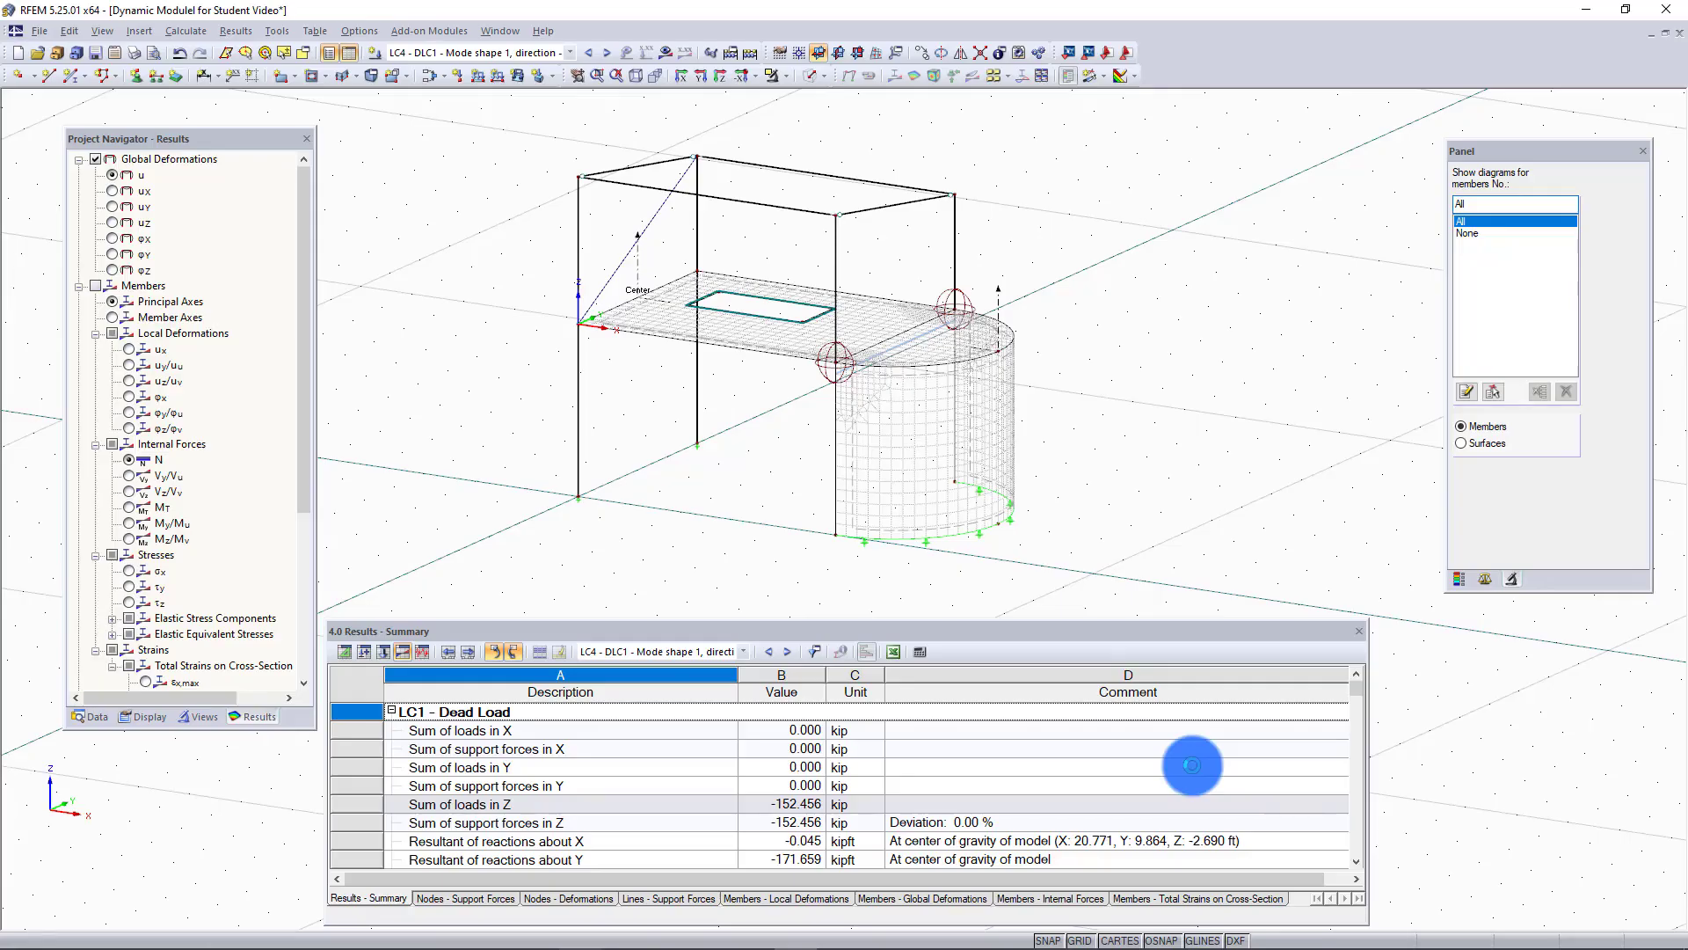
# Step: Make RC6 Gravity loads and Seismic the active loading, display its global deformations, and look through the available result types
pyautogui.click(541, 76)
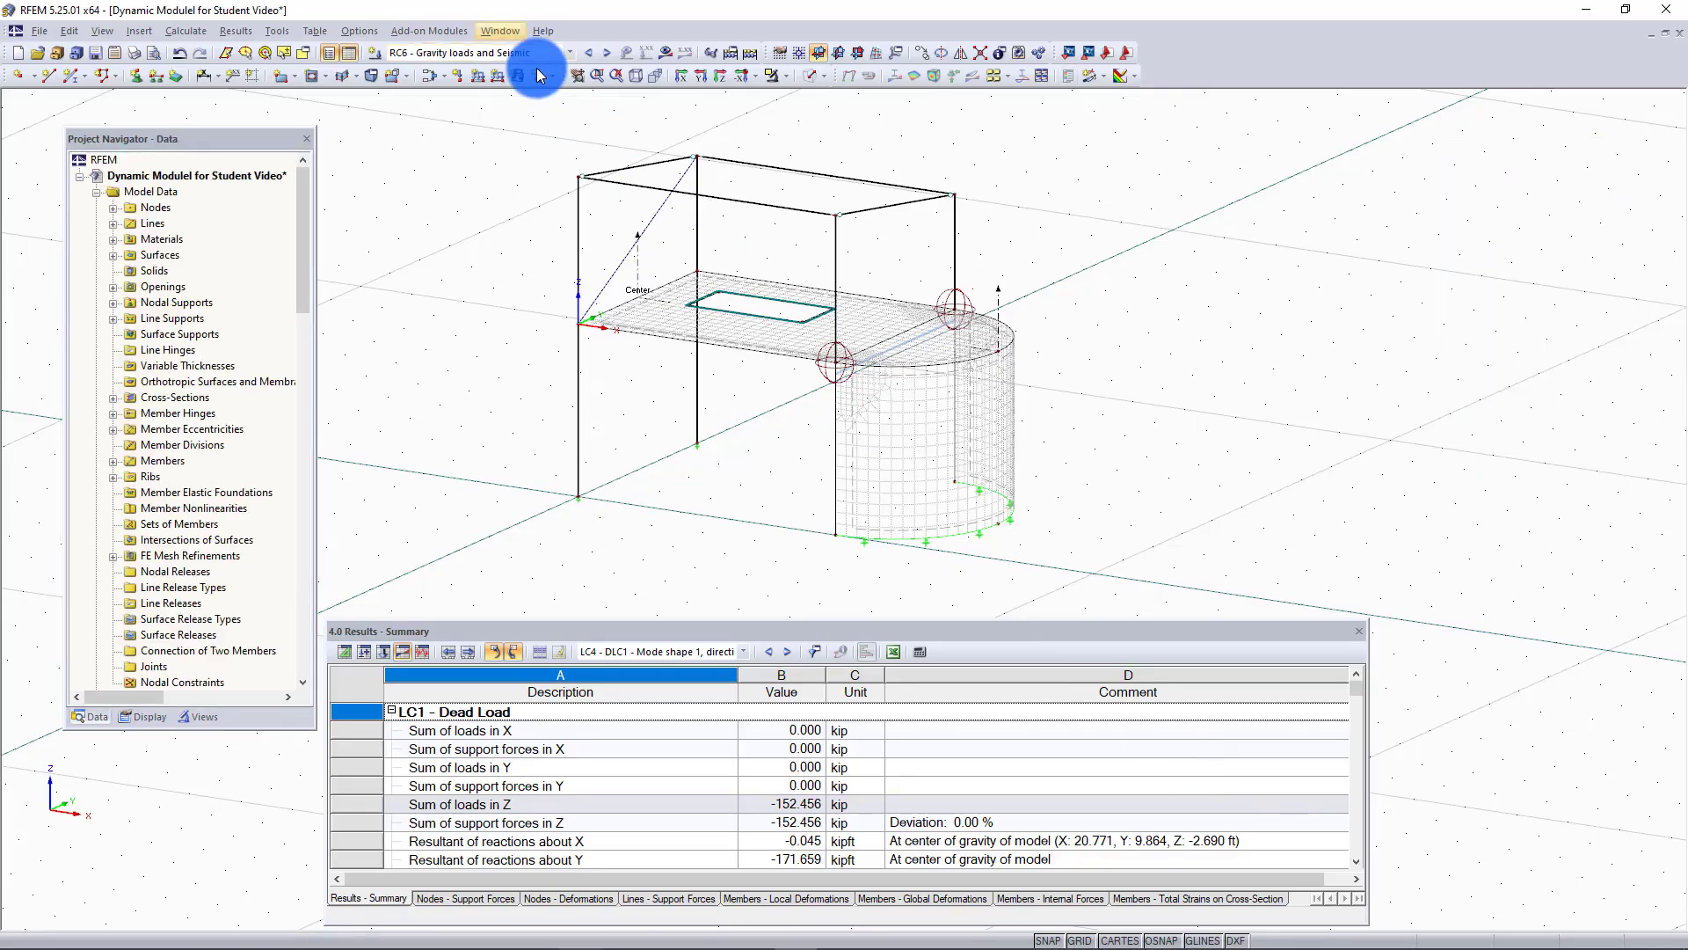
pyautogui.click(666, 53)
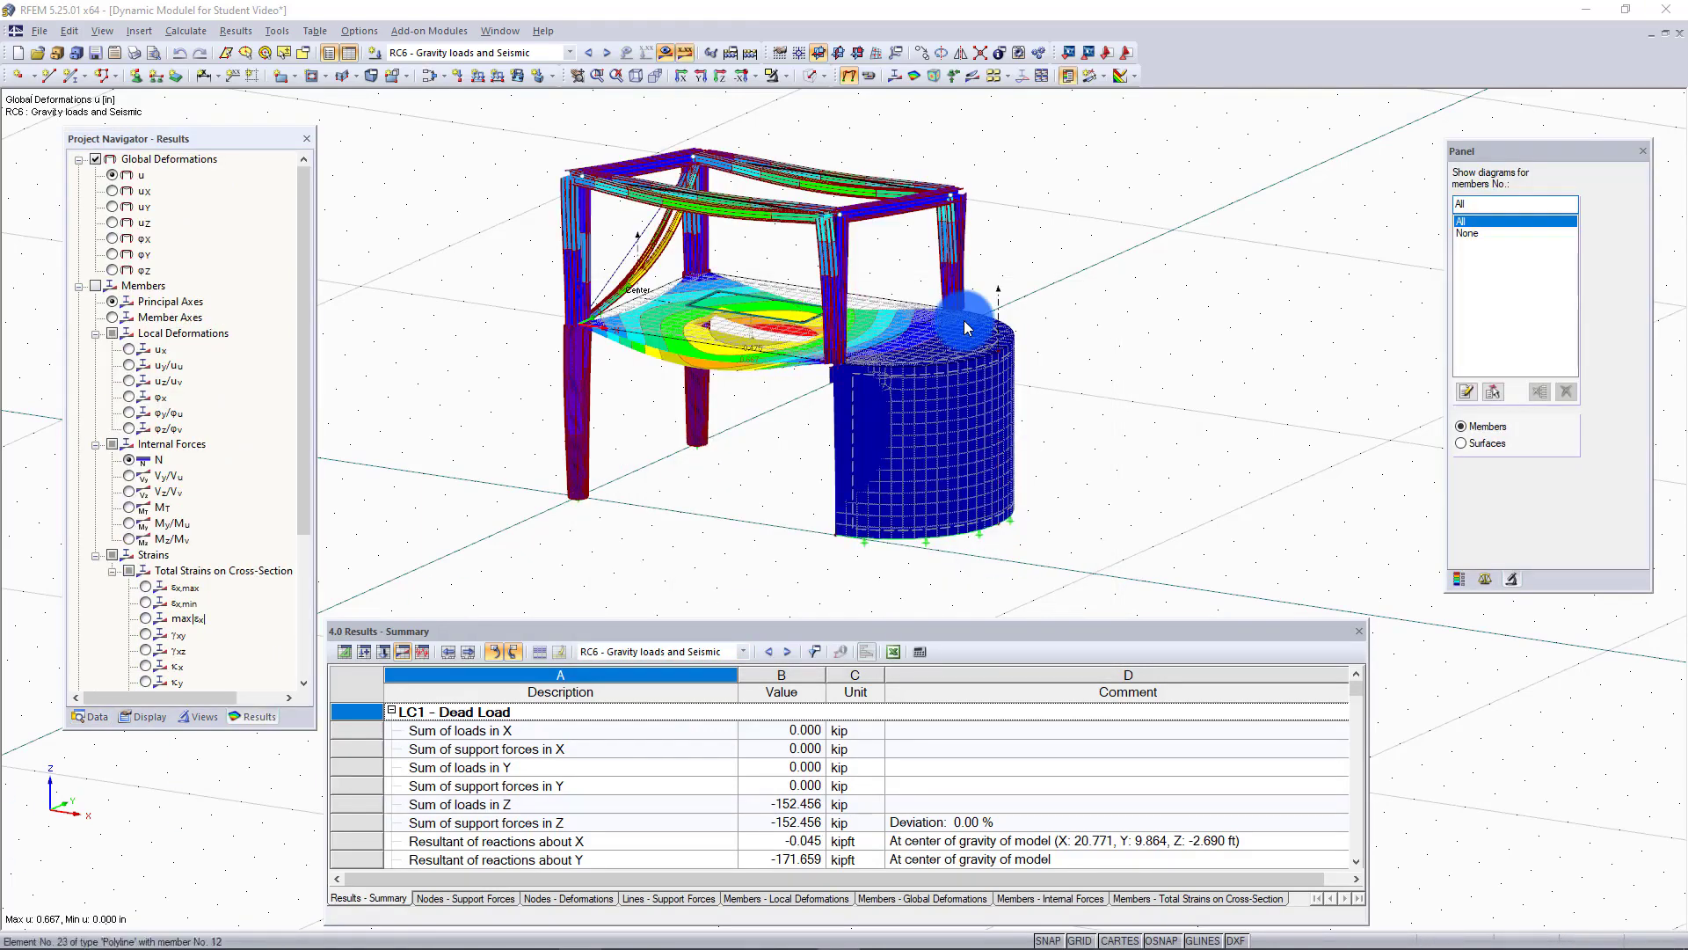
pyautogui.scroll(-1, 307, 280)
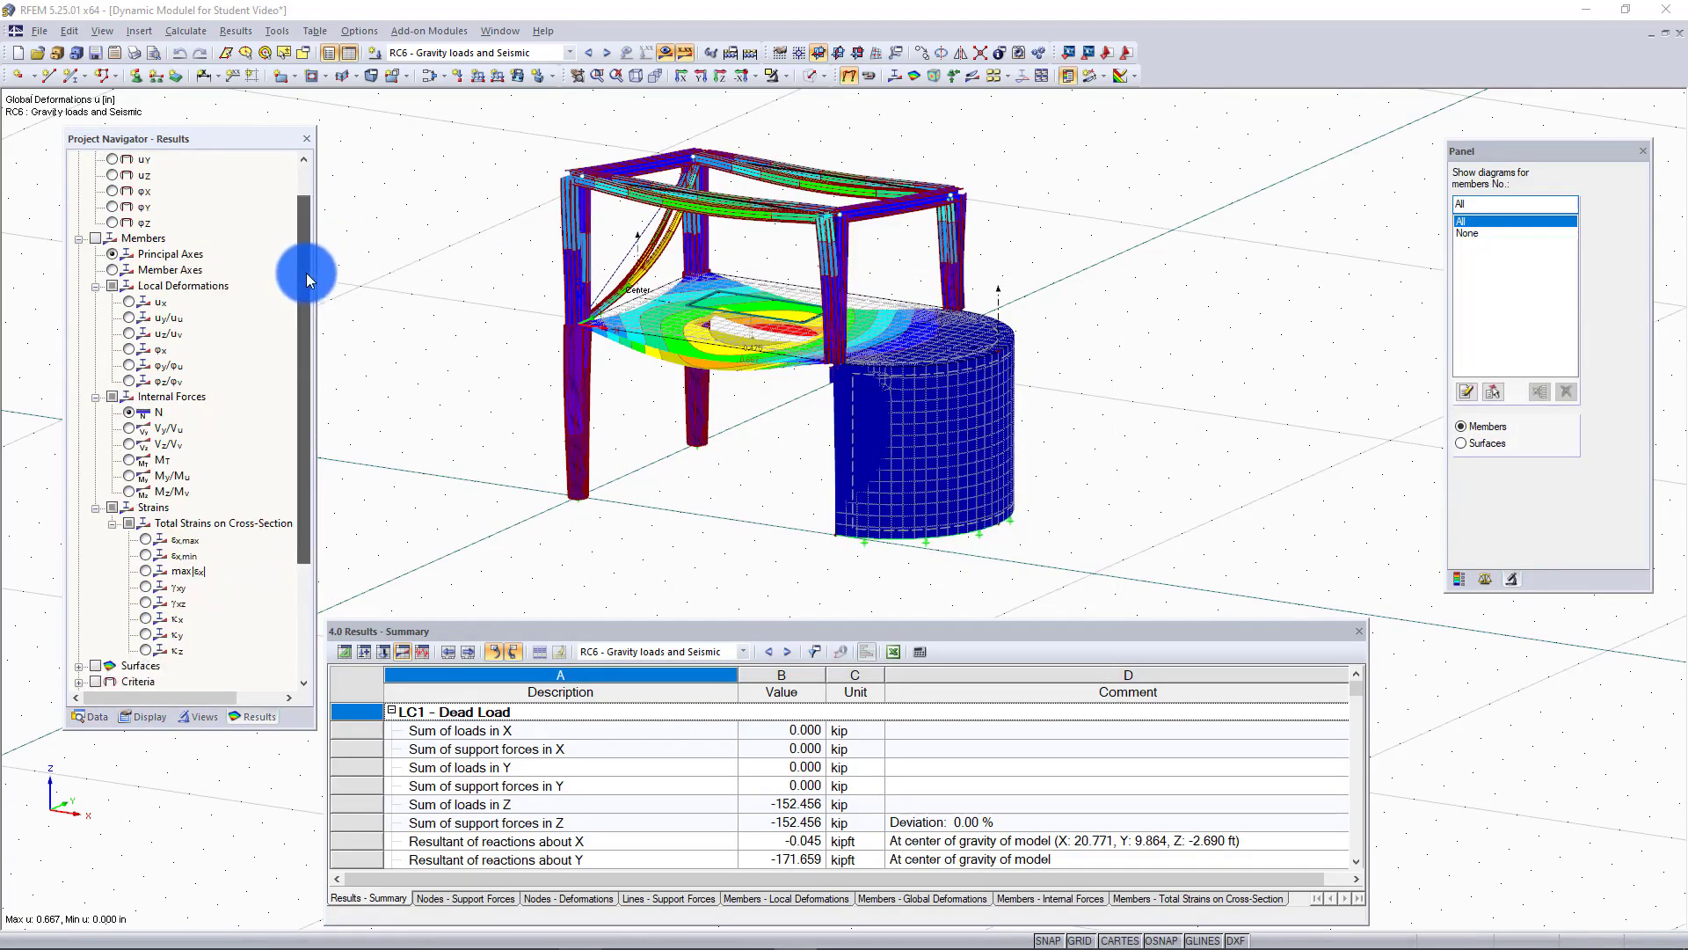
pyautogui.moveTo(308, 279); pyautogui.dragTo(309, 388)
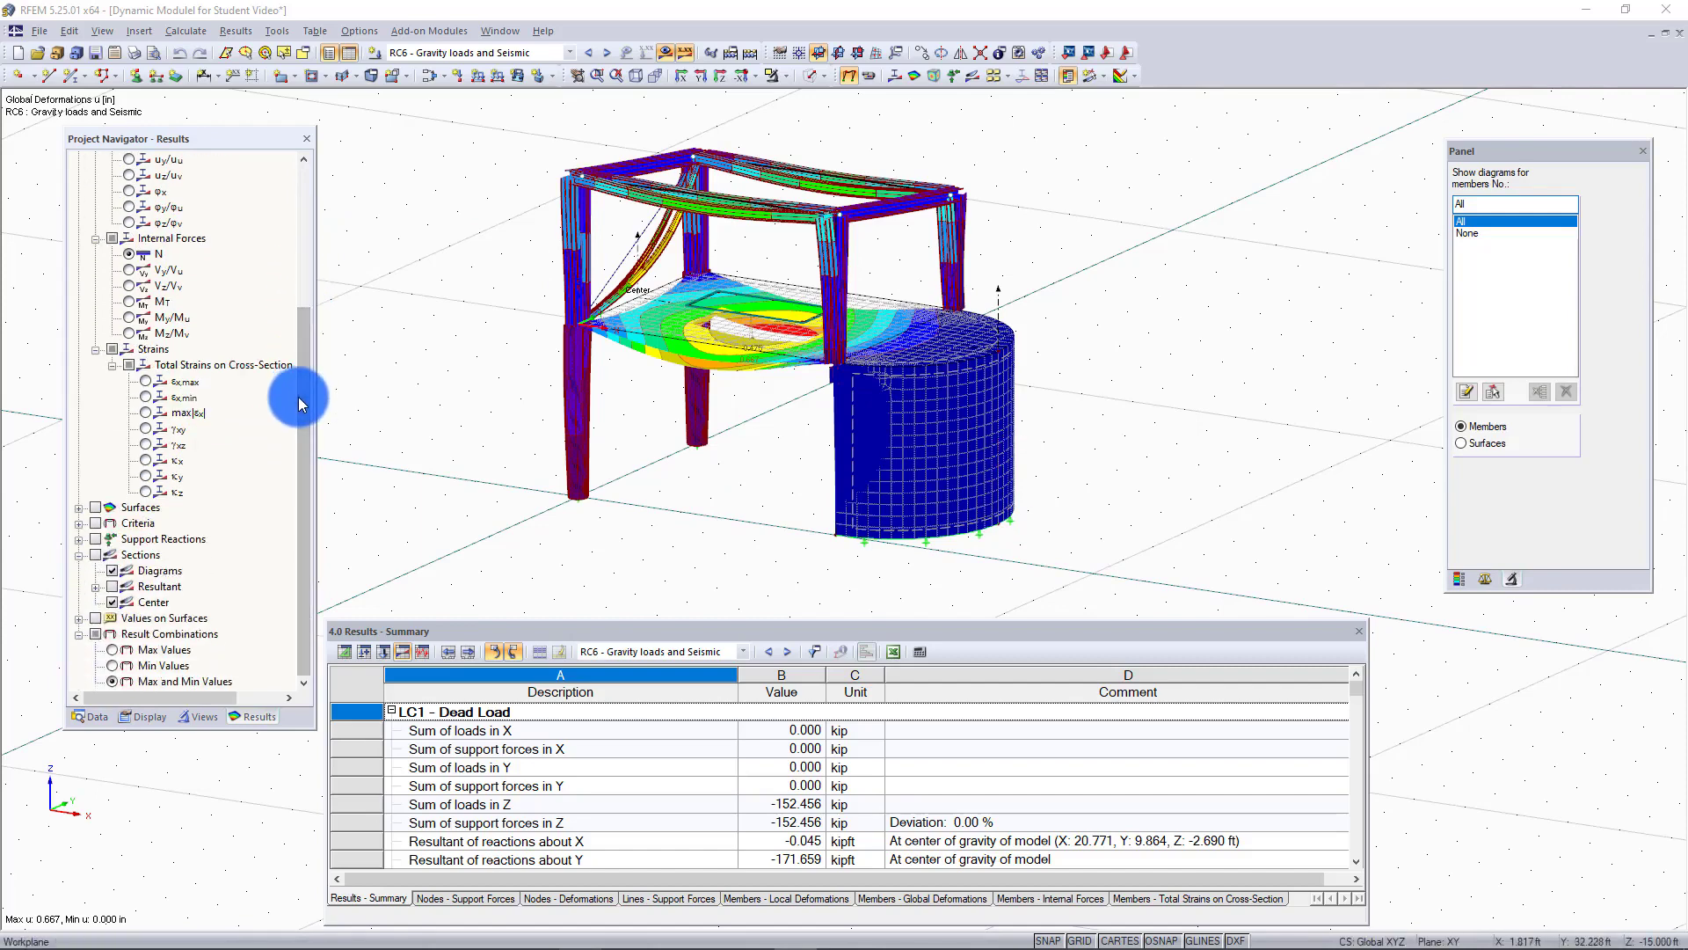
pyautogui.scroll(5, 299, 404)
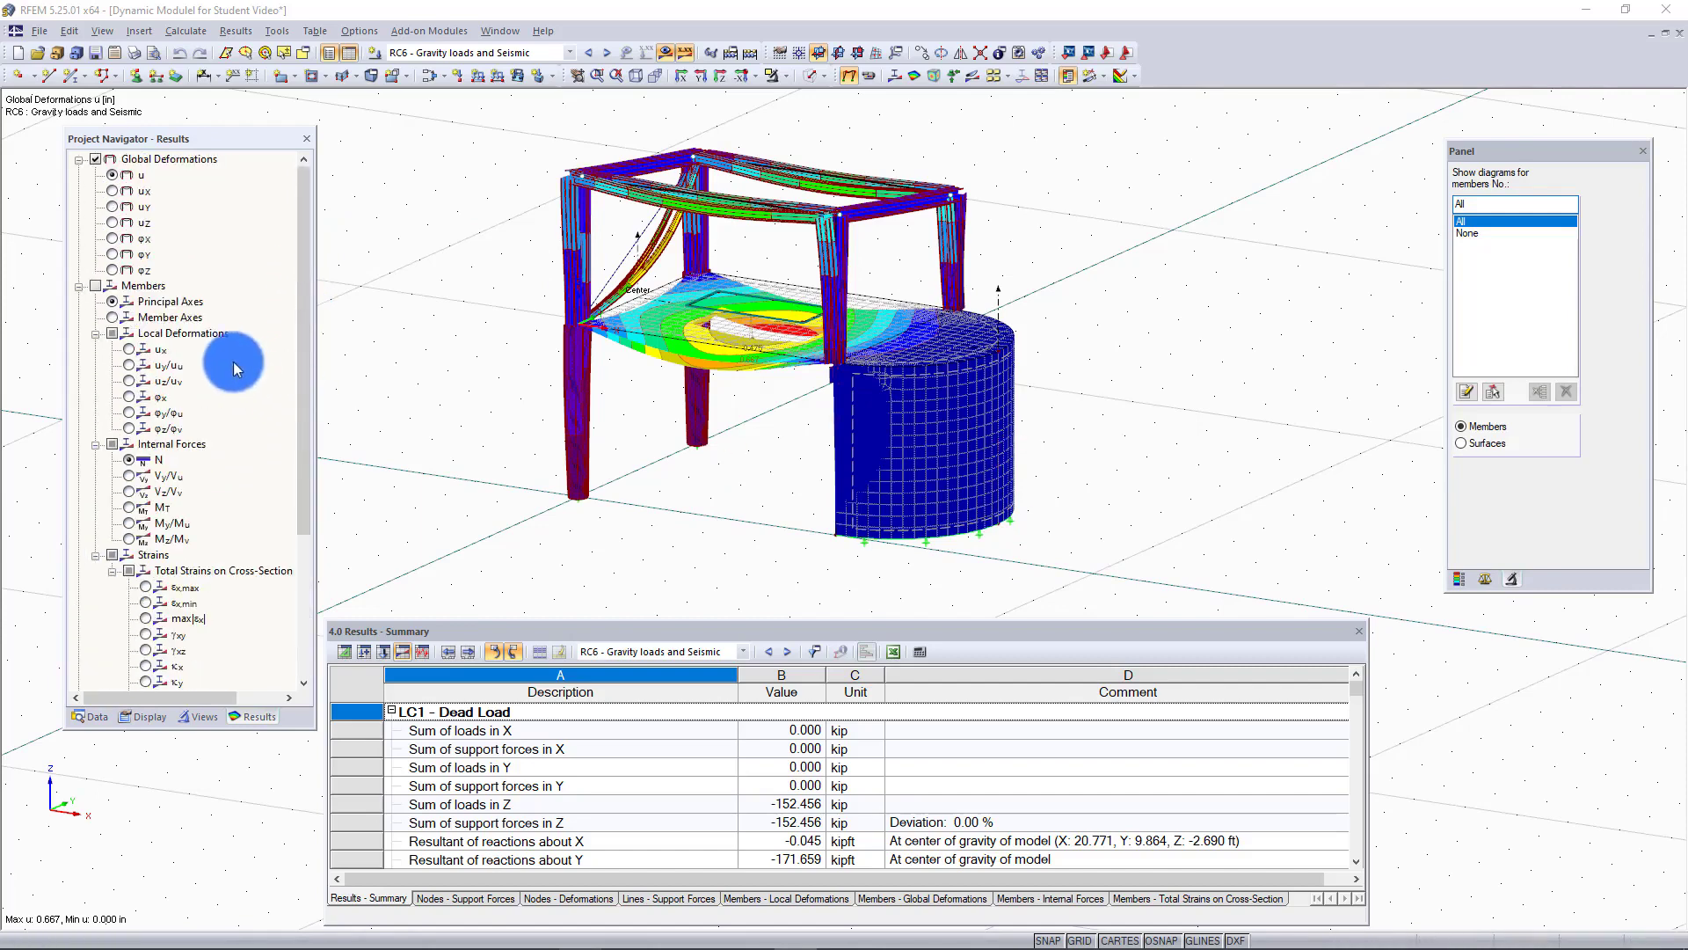
# Step: Display the member axial forces N together with the surface basic internal forces my for the Gravity loads and Seismic combination
pyautogui.click(96, 285)
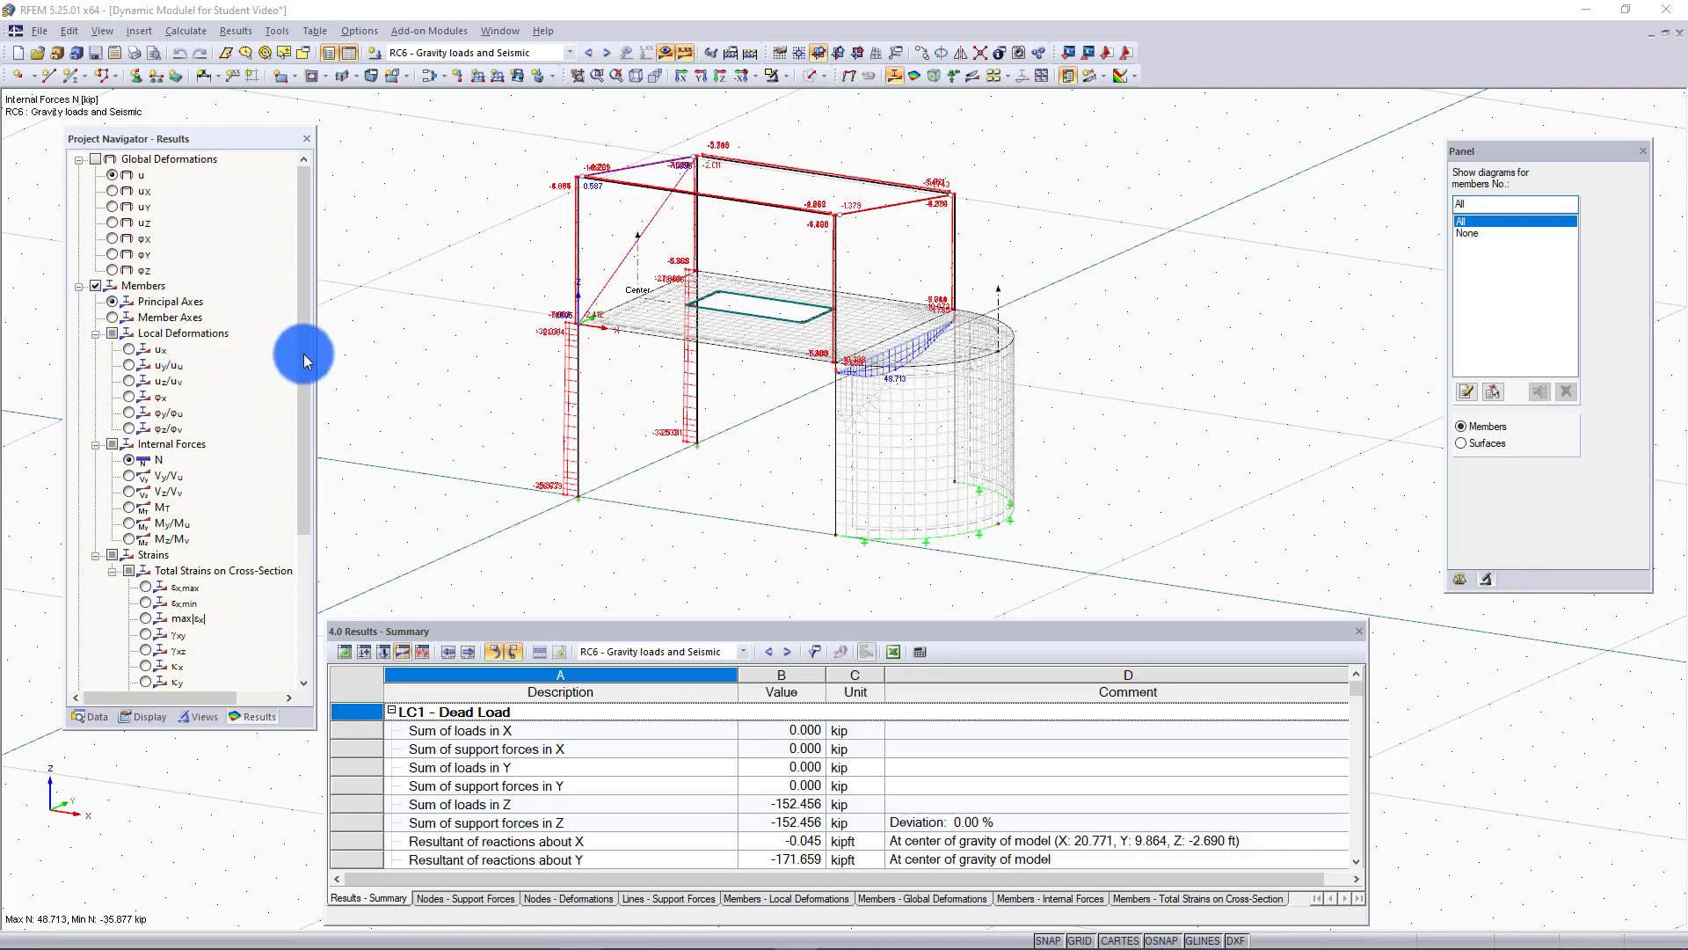
pyautogui.moveTo(304, 354); pyautogui.dragTo(309, 542)
pyautogui.click(79, 511)
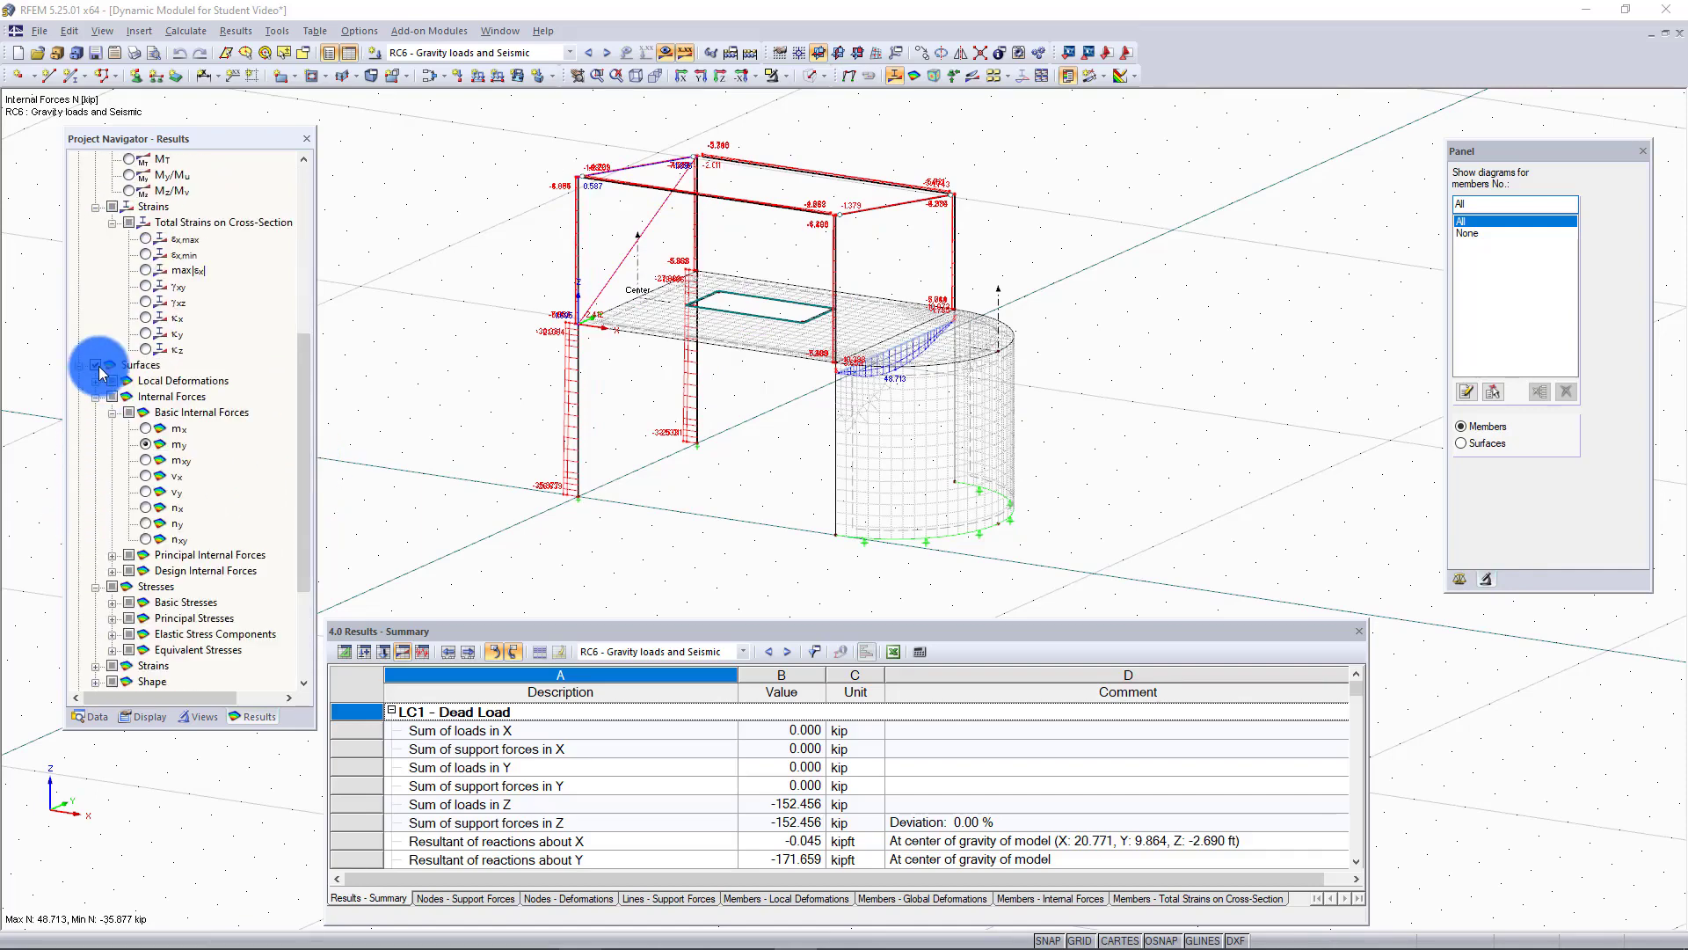
pyautogui.scroll(-3, 209, 517)
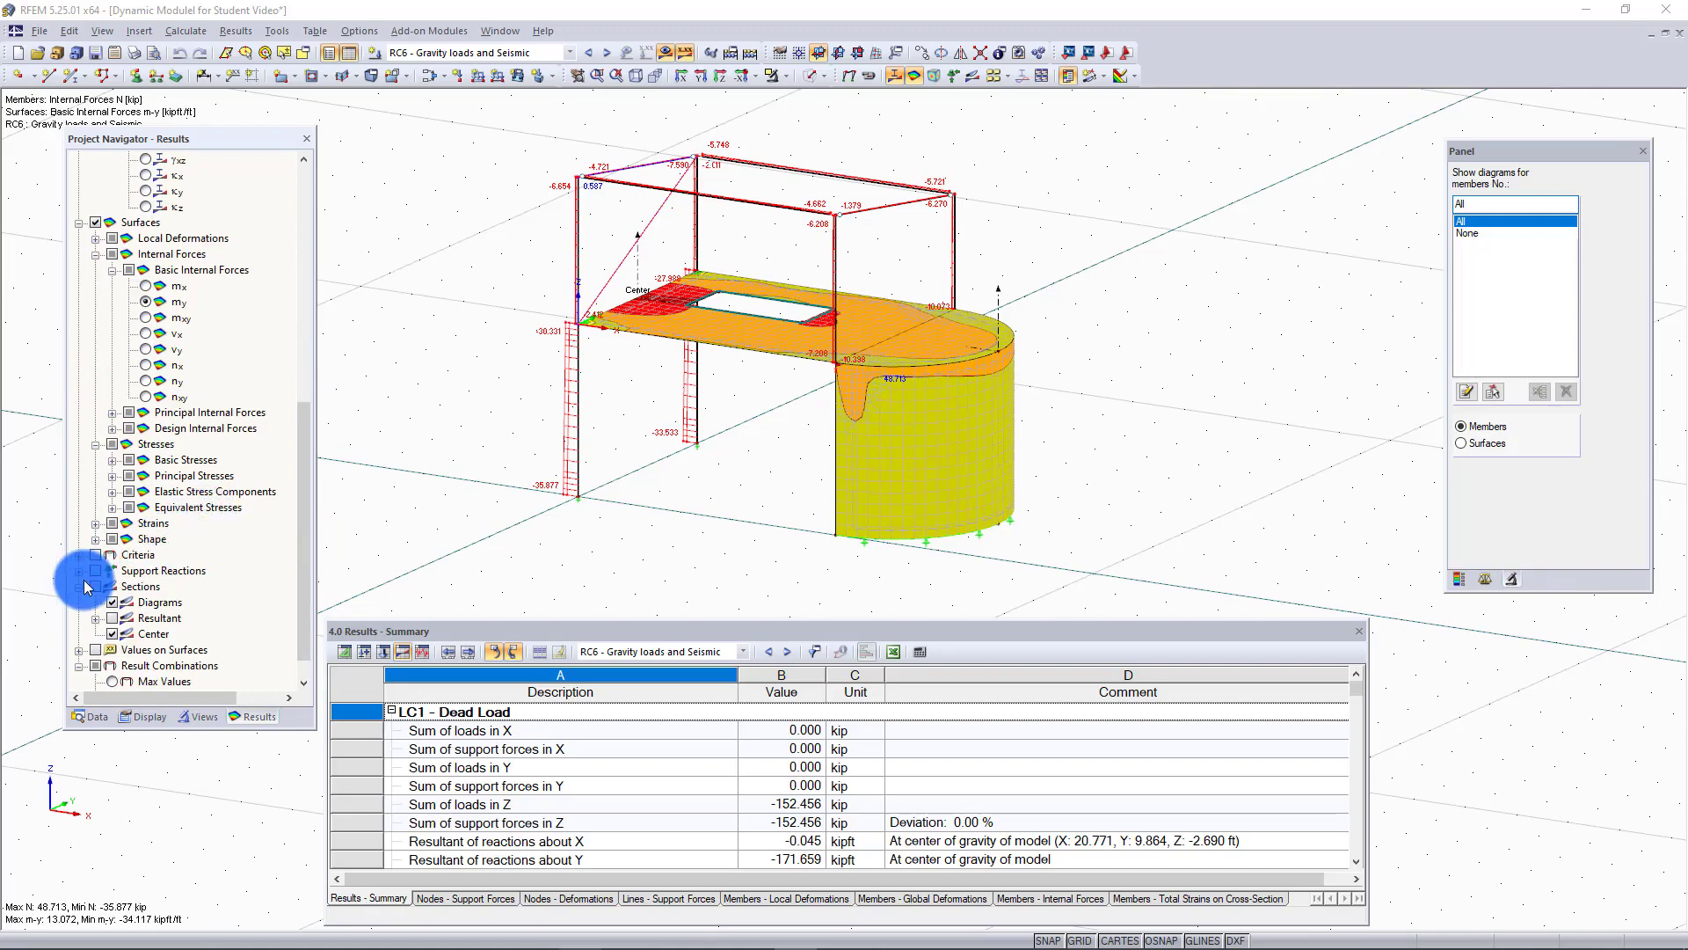
# Step: Display the support reactions as well and look over the nodal support, line support and result combination options
pyautogui.scroll(-1, 86, 587)
pyautogui.click(95, 538)
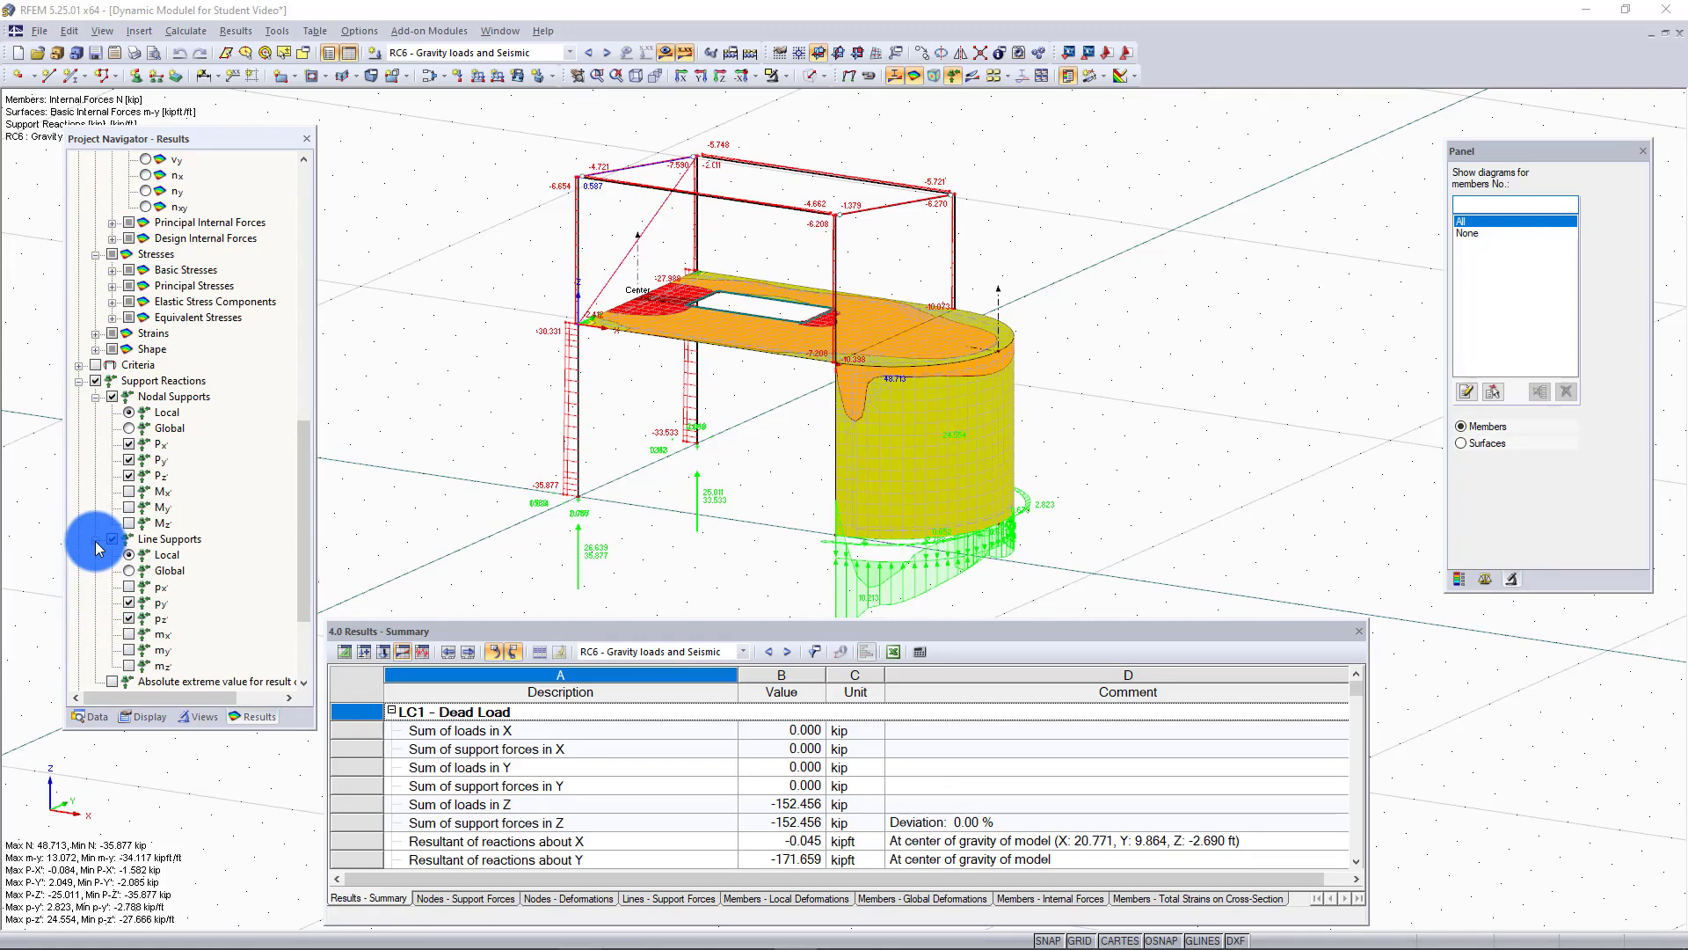
pyautogui.scroll(-3, 97, 547)
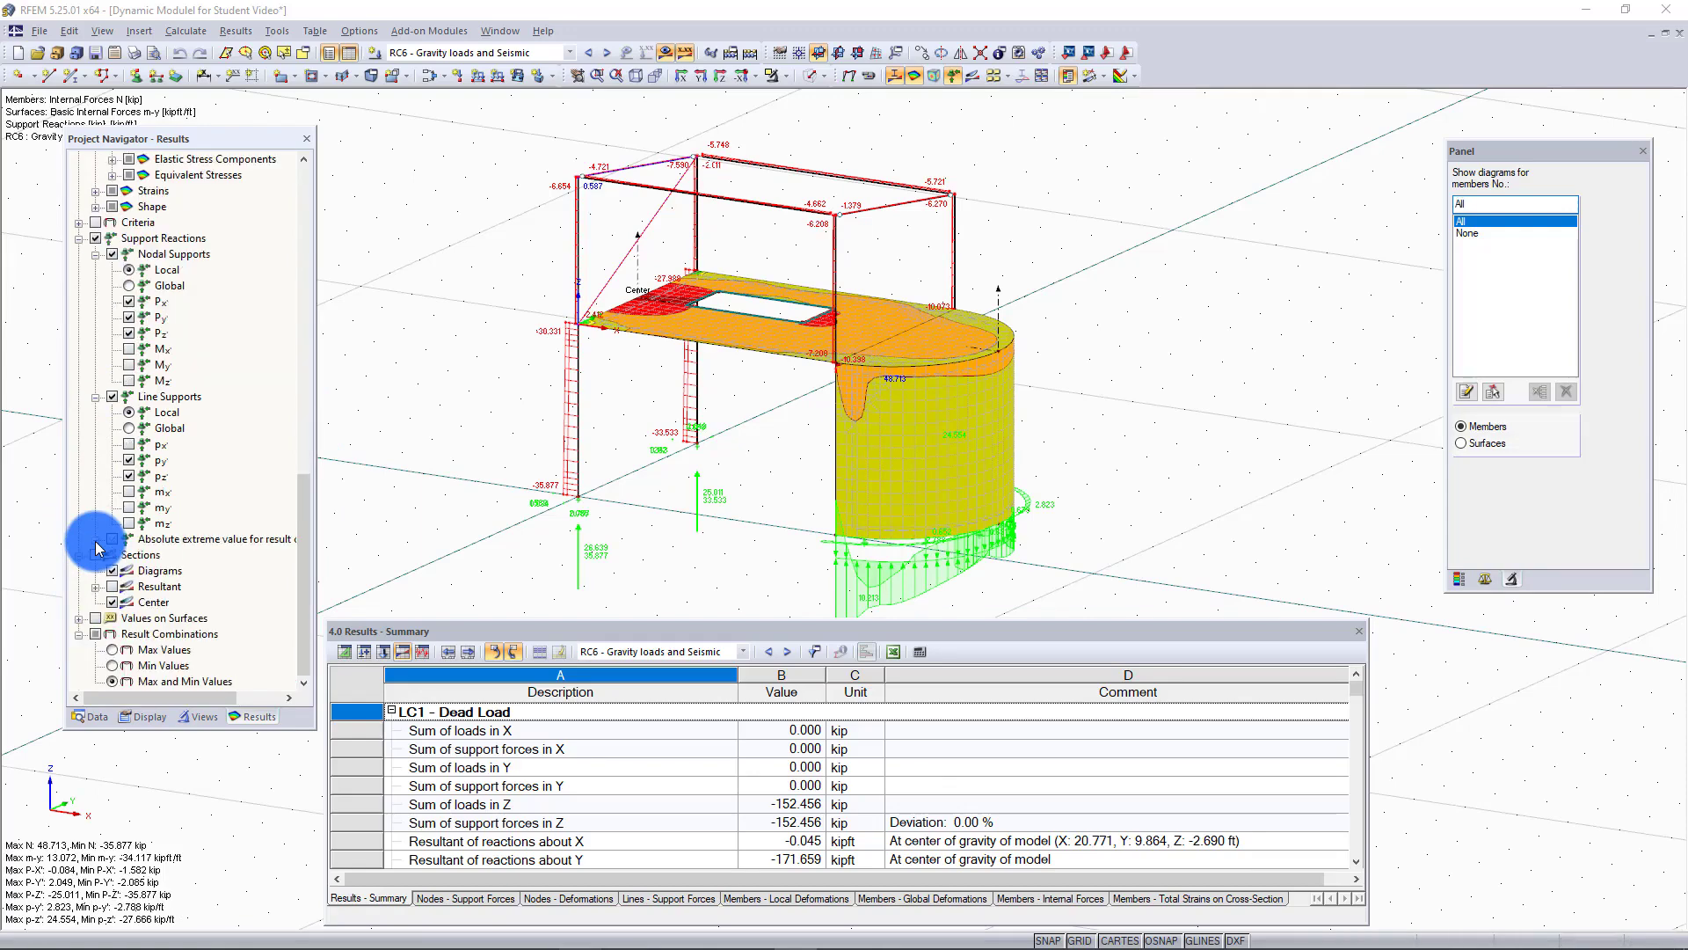